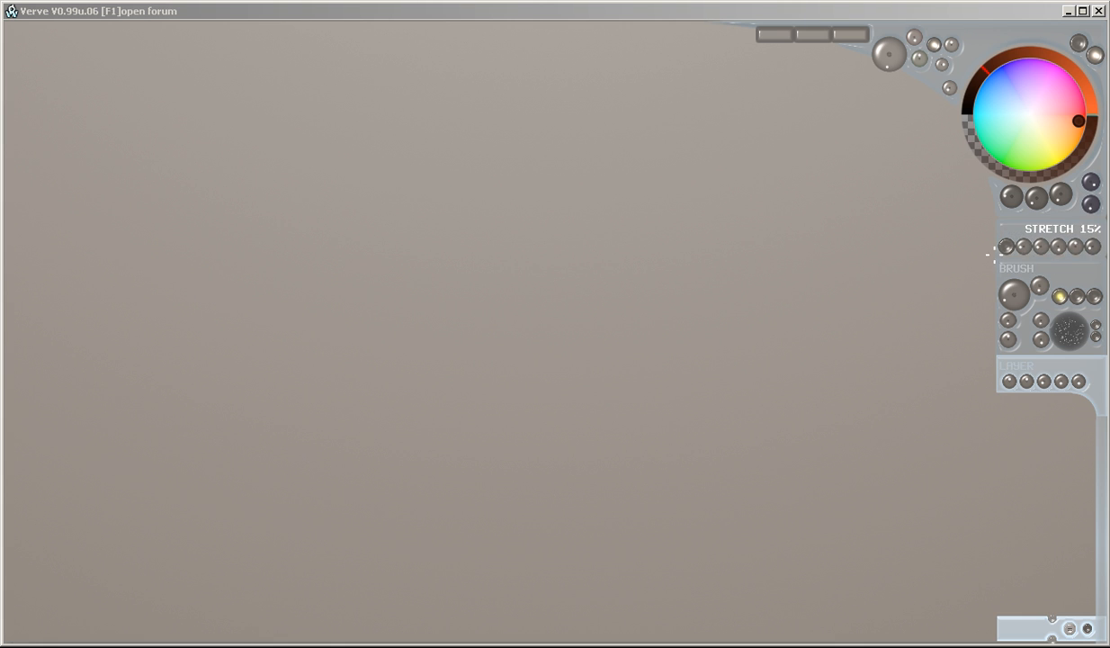
- Turn on the canvas texture and sketch an eye in dark brown, outlining both lids and the crease above
{"action": "left_click", "coordinate": [1006, 246]}
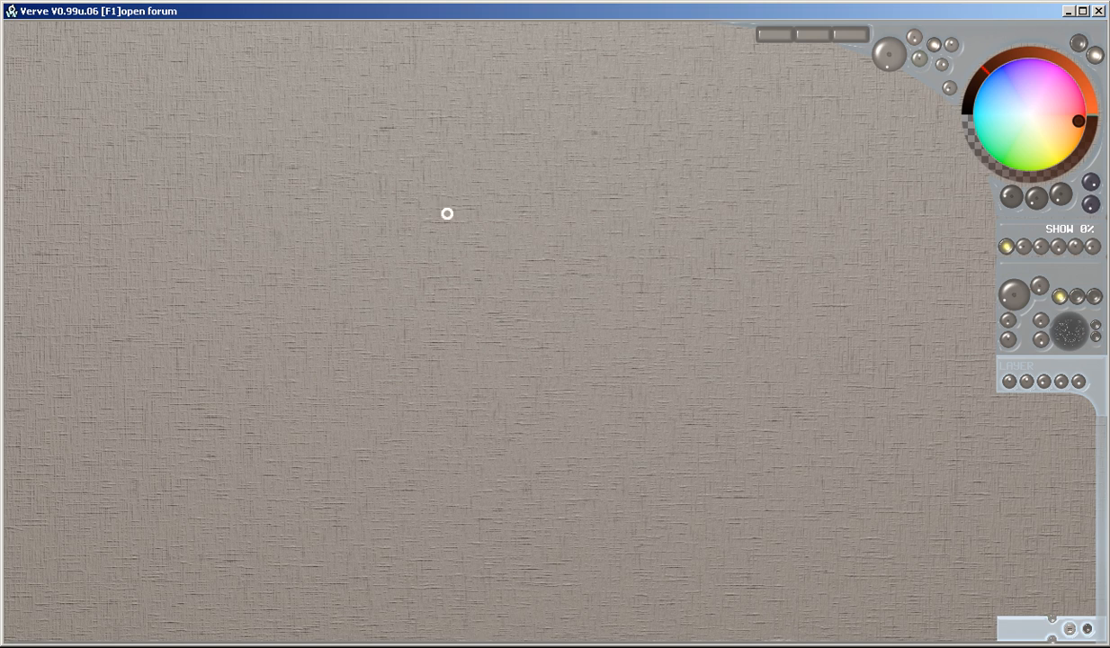
{"action": "mouse_move", "coordinate": [654, 205]}
{"action": "left_mouse_down"}
{"action": "mouse_move", "coordinate": [379, 313]}
{"action": "mouse_move", "coordinate": [565, 191]}
{"action": "mouse_move", "coordinate": [470, 232]}
{"action": "left_mouse_up"}
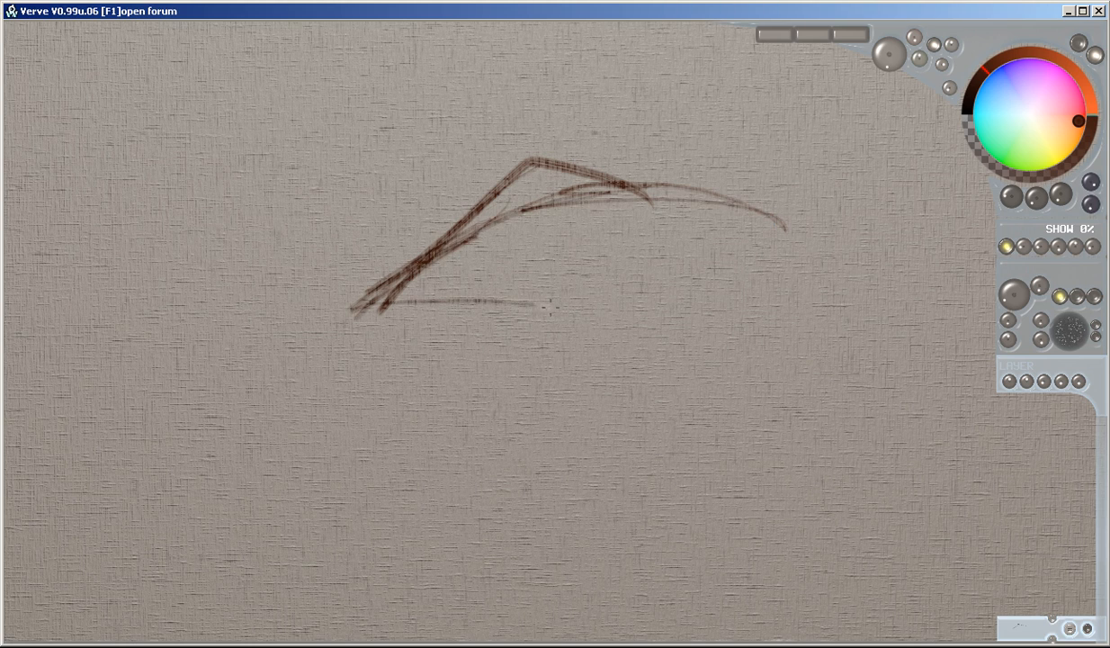
{"action": "mouse_move", "coordinate": [591, 314]}
{"action": "left_mouse_down"}
{"action": "mouse_move", "coordinate": [517, 317]}
{"action": "mouse_move", "coordinate": [733, 193]}
{"action": "mouse_move", "coordinate": [431, 265]}
{"action": "left_mouse_up"}
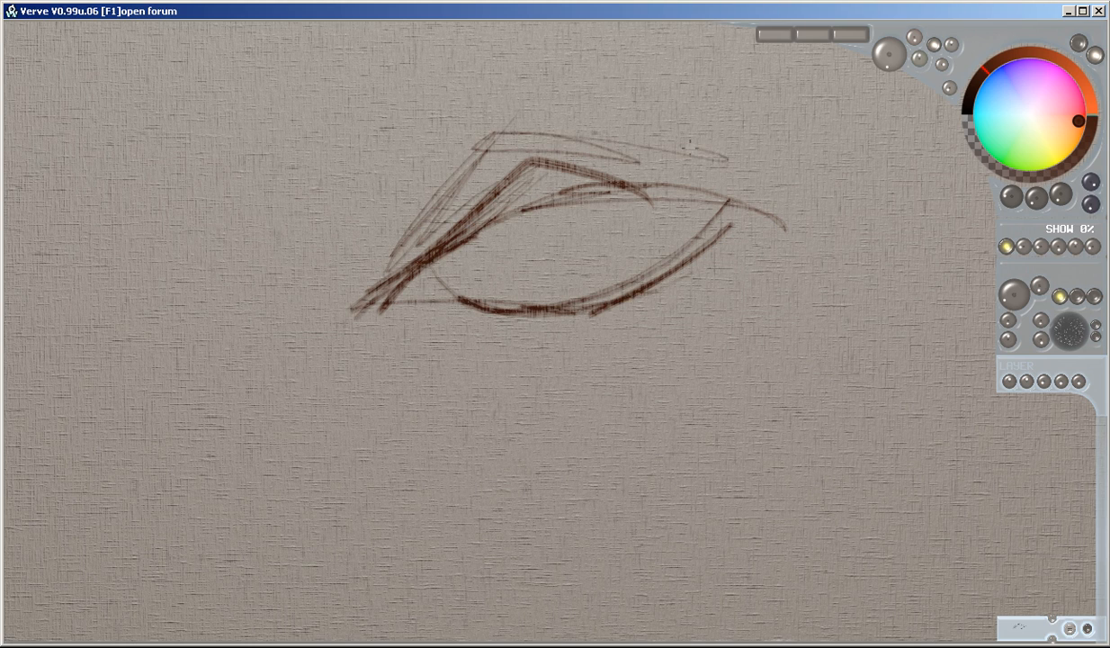
{"action": "left_click_drag", "start_coordinate": [378, 261], "coordinate": [754, 204]}
{"action": "left_click_drag", "start_coordinate": [621, 167], "coordinate": [729, 171]}
{"action": "left_click_drag", "start_coordinate": [728, 171], "coordinate": [556, 151]}
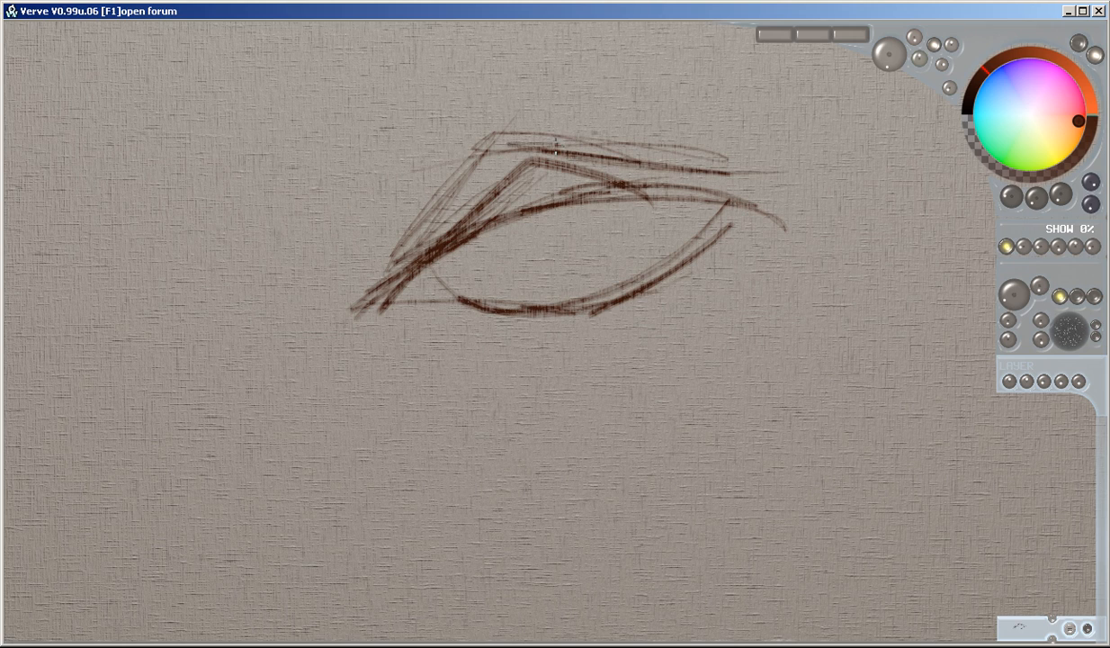
{"action": "left_click_drag", "start_coordinate": [474, 210], "coordinate": [727, 171]}
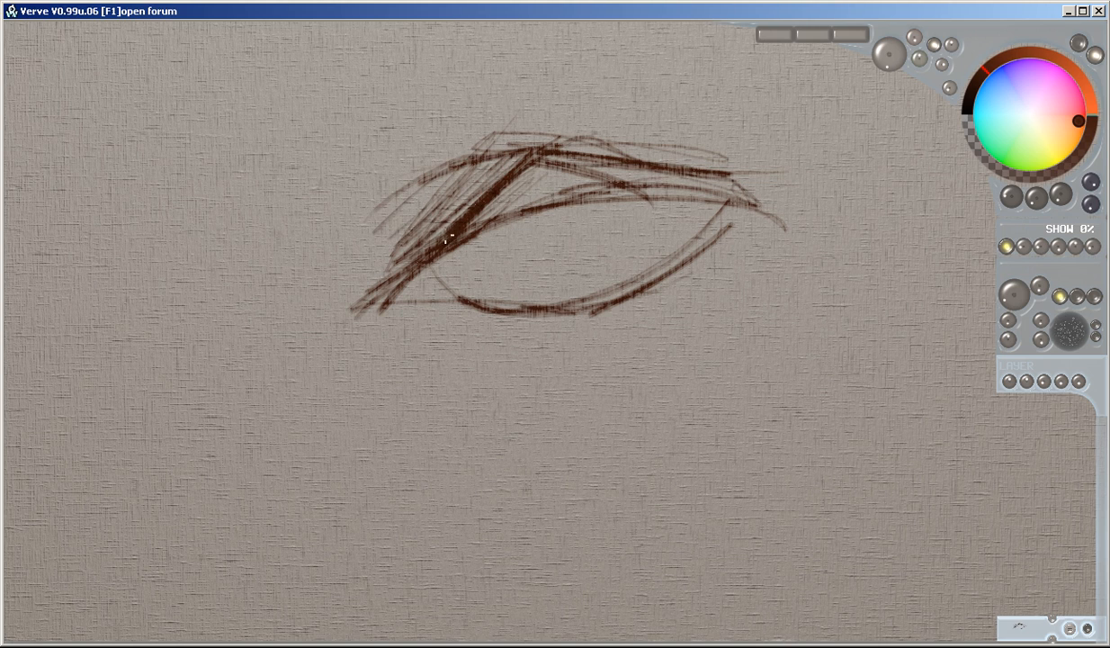
- Blend the sketch lines above the upper eyelid into soft brown shading, using a brush size of 60
{"action": "scroll", "coordinate": [497, 216], "scroll_direction": "up", "scroll_amount": 5}
{"action": "mouse_move", "coordinate": [442, 213]}
{"action": "left_mouse_down"}
{"action": "mouse_move", "coordinate": [456, 208]}
{"action": "mouse_move", "coordinate": [421, 220]}
{"action": "mouse_move", "coordinate": [443, 189]}
{"action": "mouse_move", "coordinate": [388, 198]}
{"action": "mouse_move", "coordinate": [381, 270]}
{"action": "left_mouse_up"}
{"action": "scroll", "coordinate": [434, 208], "scroll_direction": "down", "scroll_amount": 3}
{"action": "scroll", "coordinate": [434, 207], "scroll_direction": "up", "scroll_amount": 2}
{"action": "scroll", "coordinate": [439, 192], "scroll_direction": "down", "scroll_amount": 2}
{"action": "mouse_move", "coordinate": [621, 171]}
{"action": "left_mouse_down"}
{"action": "mouse_move", "coordinate": [552, 182]}
{"action": "mouse_move", "coordinate": [511, 162]}
{"action": "mouse_move", "coordinate": [576, 155]}
{"action": "mouse_move", "coordinate": [410, 237]}
{"action": "left_mouse_up"}
{"action": "left_click_drag", "start_coordinate": [705, 152], "coordinate": [509, 151]}
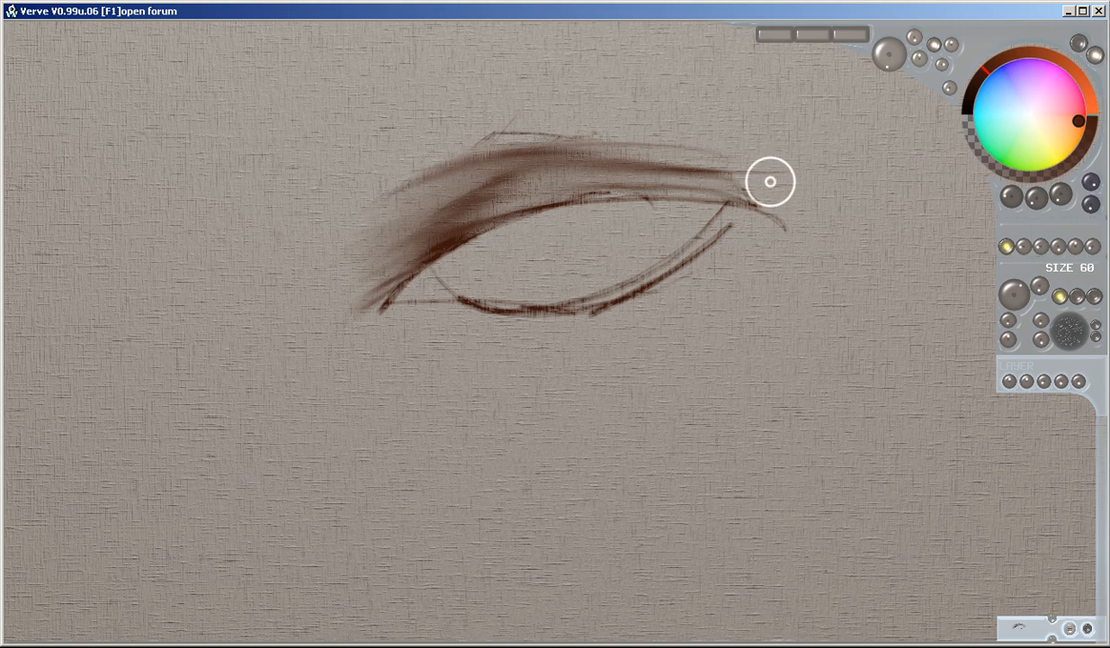
- Draw a dark crease line above the upper lid and smudge its outer end up and outward
{"action": "left_click_drag", "start_coordinate": [774, 192], "coordinate": [647, 160]}
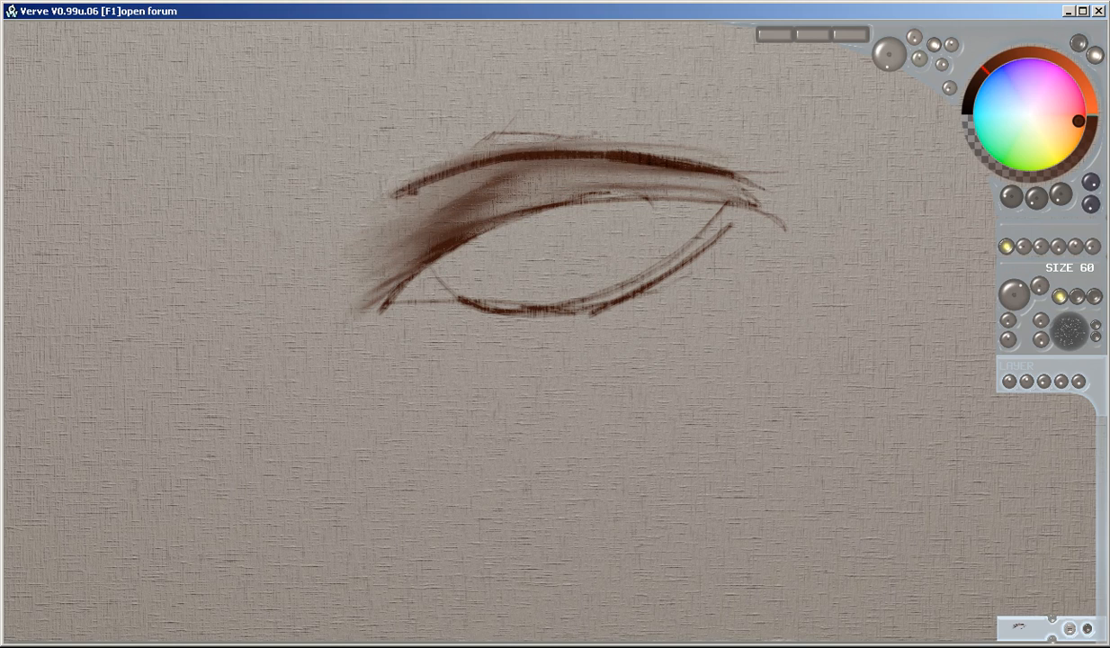
{"action": "mouse_move", "coordinate": [490, 144]}
{"action": "left_mouse_down"}
{"action": "mouse_move", "coordinate": [551, 135]}
{"action": "mouse_move", "coordinate": [621, 148]}
{"action": "left_mouse_up"}
{"action": "mouse_move", "coordinate": [747, 153]}
{"action": "left_mouse_down"}
{"action": "mouse_move", "coordinate": [675, 171]}
{"action": "mouse_move", "coordinate": [756, 185]}
{"action": "left_mouse_up"}
{"action": "mouse_move", "coordinate": [499, 154]}
{"action": "left_mouse_down"}
{"action": "mouse_move", "coordinate": [661, 133]}
{"action": "mouse_move", "coordinate": [427, 191]}
{"action": "left_mouse_up"}
{"action": "left_click_drag", "start_coordinate": [757, 187], "coordinate": [496, 160]}
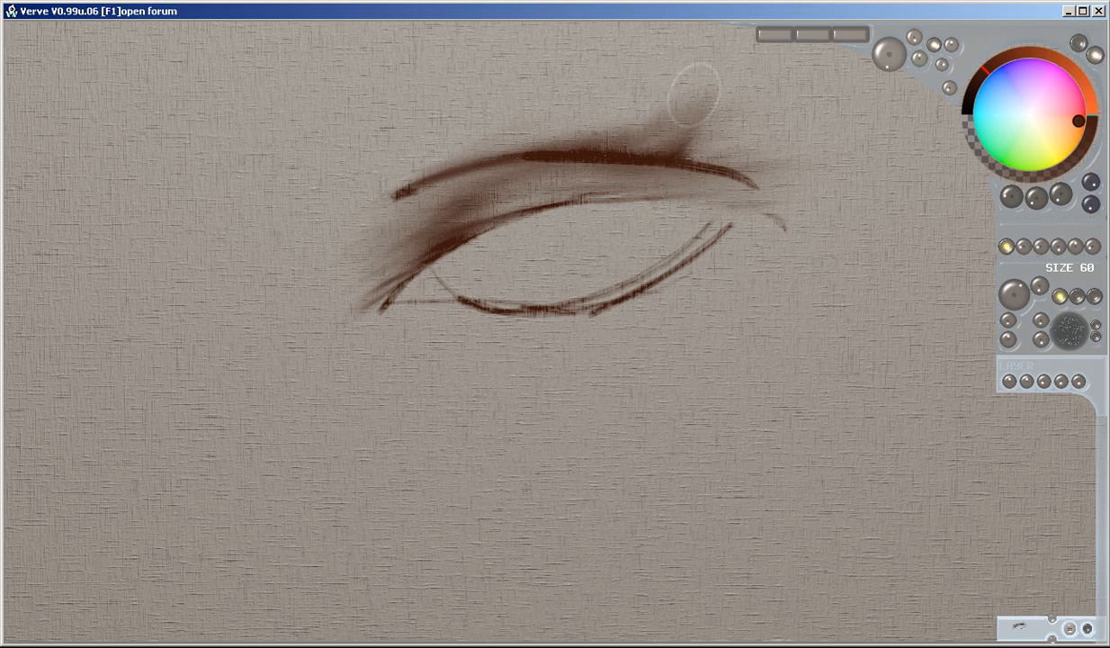
{"action": "left_click_drag", "start_coordinate": [668, 133], "coordinate": [692, 90]}
{"action": "left_click_drag", "start_coordinate": [423, 169], "coordinate": [814, 163]}
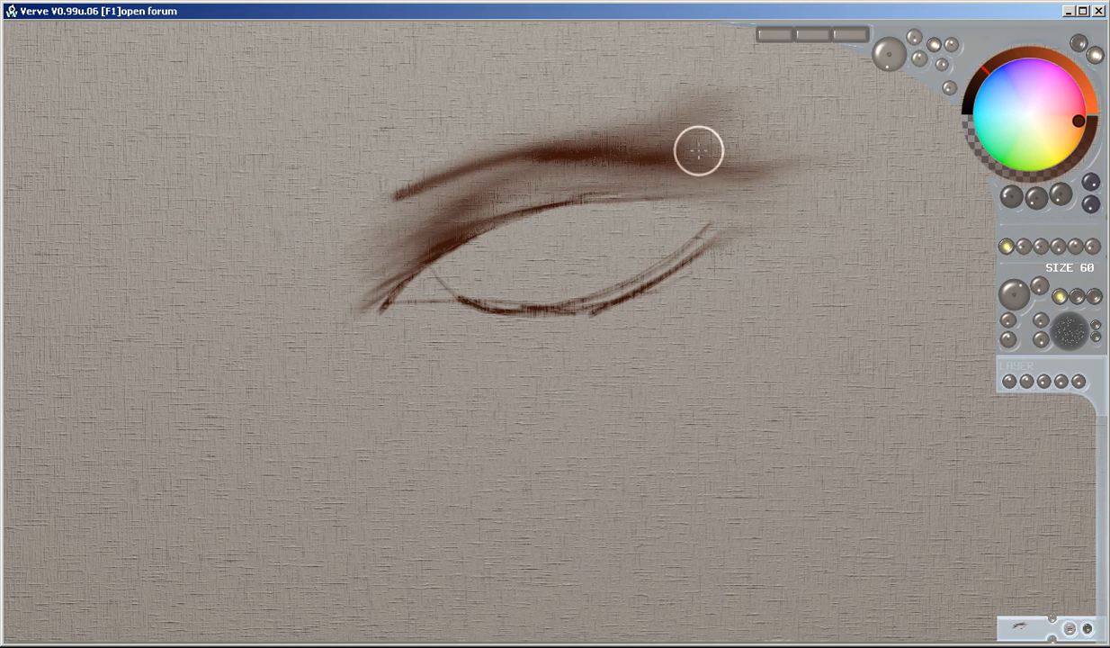
- Darken the upper lash line and draw a shaded iris and pupil with a light highlight inside the eye
{"action": "left_click_drag", "start_coordinate": [522, 217], "coordinate": [765, 218]}
{"action": "left_click_drag", "start_coordinate": [487, 217], "coordinate": [621, 203]}
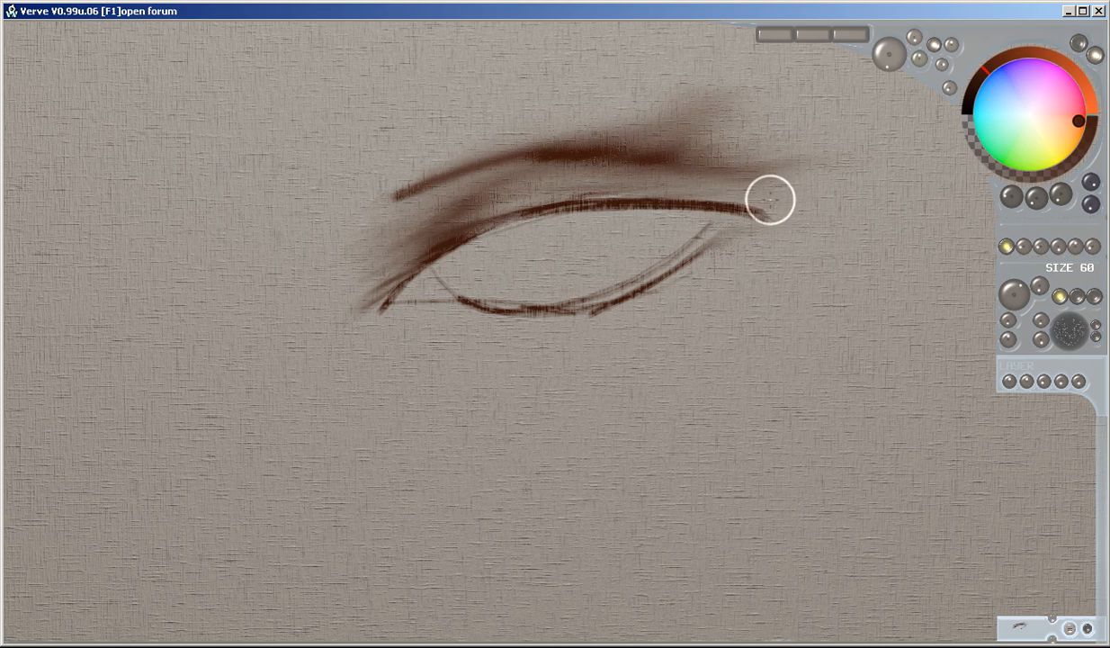
{"action": "left_click_drag", "start_coordinate": [512, 227], "coordinate": [548, 286]}
{"action": "mouse_move", "coordinate": [641, 211]}
{"action": "left_mouse_down"}
{"action": "mouse_move", "coordinate": [583, 295]}
{"action": "mouse_move", "coordinate": [509, 232]}
{"action": "left_mouse_up"}
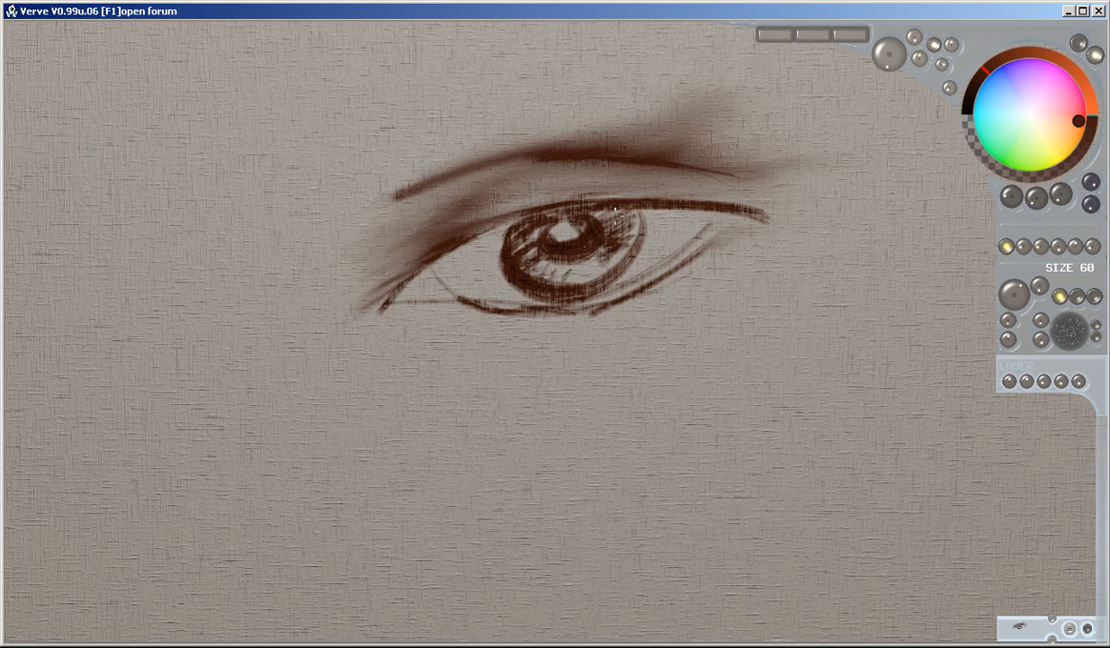
{"action": "mouse_move", "coordinate": [616, 209]}
{"action": "left_mouse_down"}
{"action": "mouse_move", "coordinate": [616, 260]}
{"action": "mouse_move", "coordinate": [515, 232]}
{"action": "left_mouse_up"}
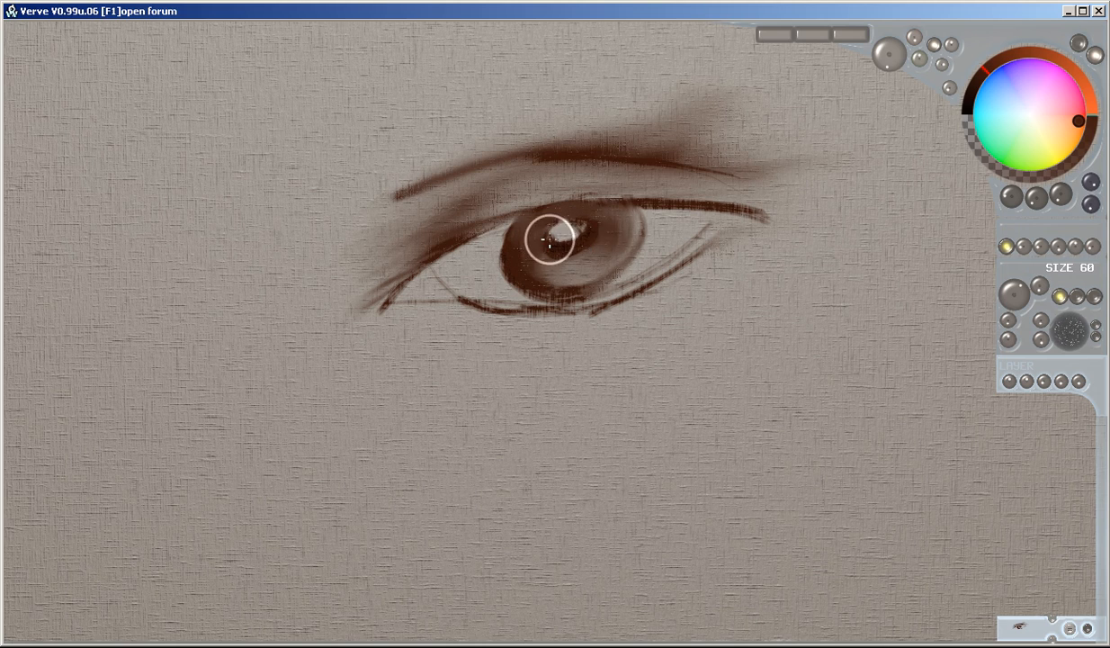
{"action": "left_click_drag", "start_coordinate": [515, 233], "coordinate": [515, 272]}
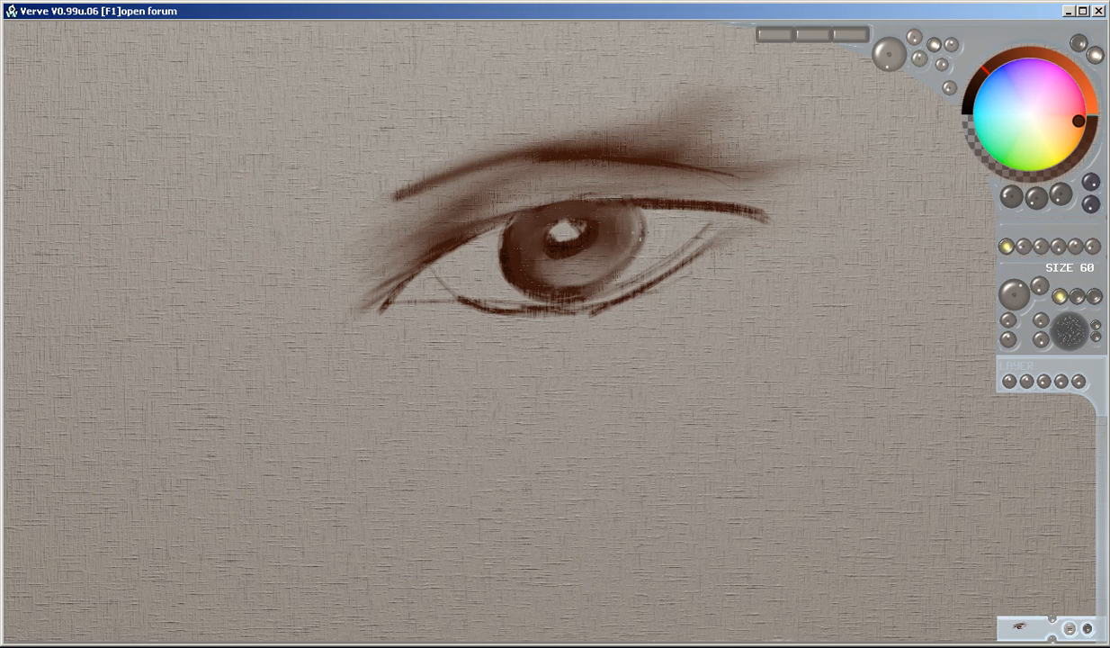
{"action": "left_click_drag", "start_coordinate": [594, 264], "coordinate": [562, 274]}
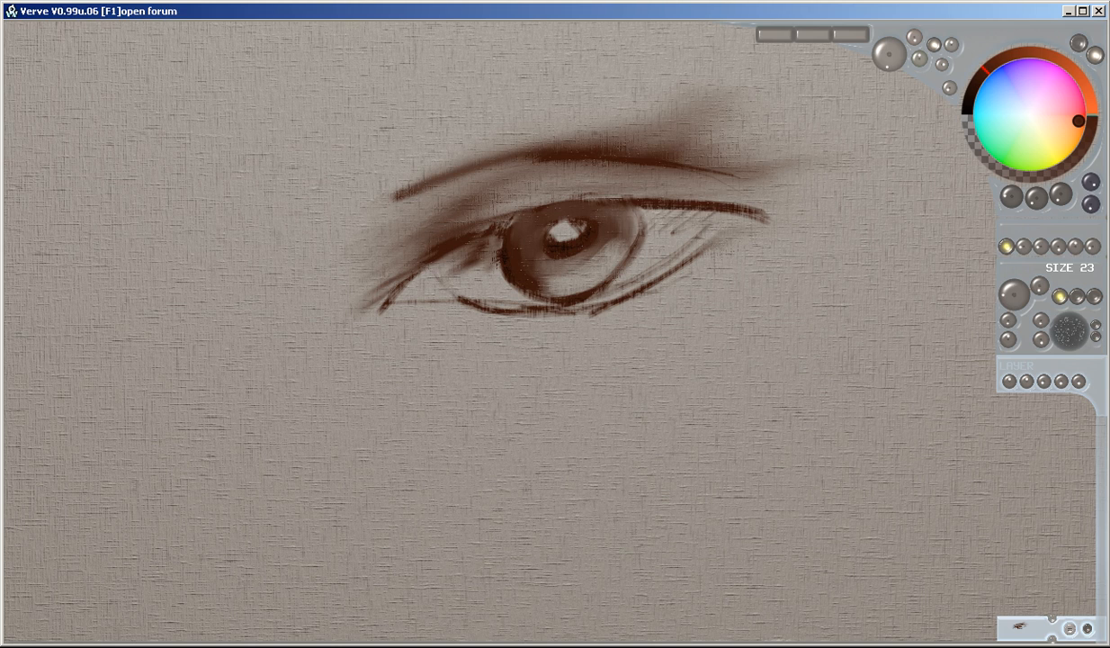
- Switch to a coarse bristle brush at size 86 and paint thick dark brown diagonal strokes below the eye
{"action": "left_click", "coordinate": [666, 352]}
{"action": "left_click_drag", "start_coordinate": [797, 286], "coordinate": [675, 344]}
{"action": "mouse_move", "coordinate": [781, 315]}
{"action": "left_mouse_down"}
{"action": "mouse_move", "coordinate": [710, 331]}
{"action": "mouse_move", "coordinate": [682, 394]}
{"action": "left_mouse_up"}
{"action": "left_click_drag", "start_coordinate": [788, 338], "coordinate": [716, 450]}
{"action": "left_click_drag", "start_coordinate": [898, 271], "coordinate": [747, 405]}
{"action": "left_click_drag", "start_coordinate": [713, 302], "coordinate": [532, 461]}
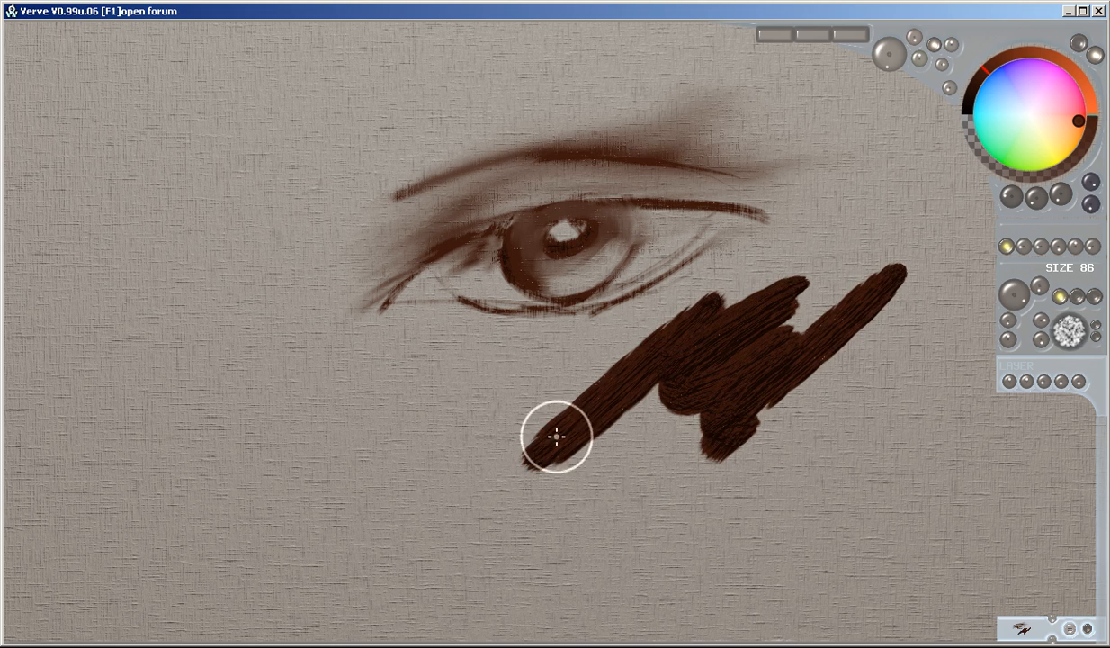
{"action": "left_click_drag", "start_coordinate": [936, 331], "coordinate": [745, 459]}
{"action": "left_click_drag", "start_coordinate": [647, 360], "coordinate": [430, 461]}
{"action": "left_click_drag", "start_coordinate": [533, 348], "coordinate": [334, 441]}
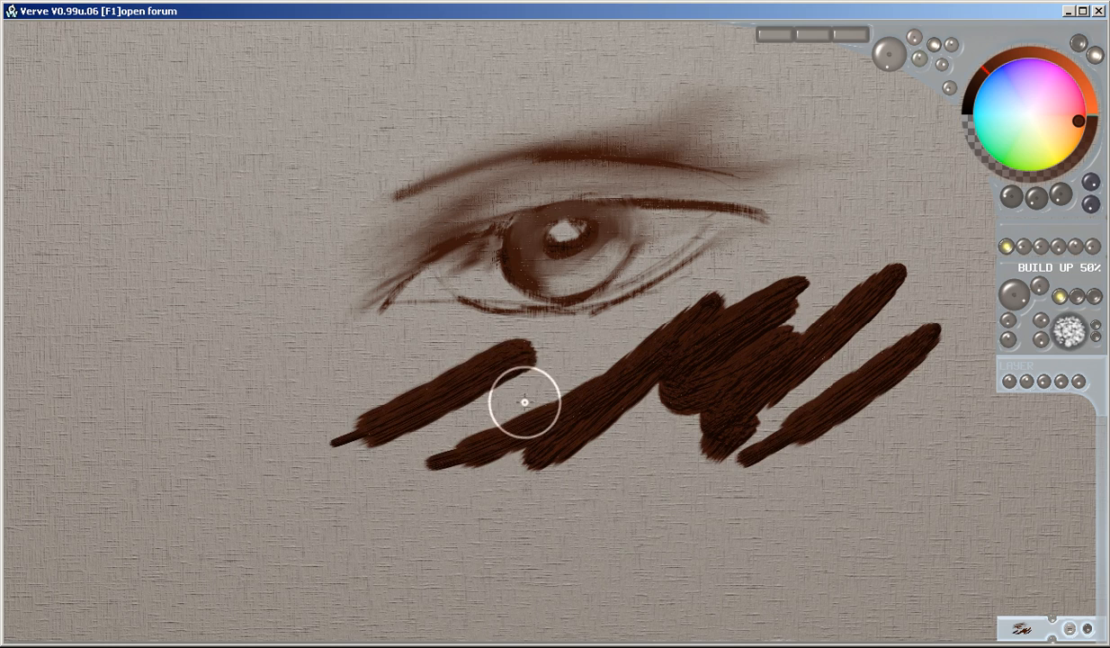
- Set the brush build-up to 50% and smear the thick brown strokes sideways below the eye
{"action": "left_click_drag", "start_coordinate": [616, 398], "coordinate": [320, 369]}
{"action": "mouse_move", "coordinate": [559, 396]}
{"action": "left_mouse_down"}
{"action": "mouse_move", "coordinate": [916, 302]}
{"action": "mouse_move", "coordinate": [944, 278]}
{"action": "mouse_move", "coordinate": [775, 302]}
{"action": "mouse_move", "coordinate": [771, 324]}
{"action": "mouse_move", "coordinate": [819, 337]}
{"action": "mouse_move", "coordinate": [898, 438]}
{"action": "left_mouse_up"}
{"action": "left_click_drag", "start_coordinate": [810, 428], "coordinate": [749, 441]}
- Pick a light tan, blend it through the brown strokes, and paint a broad patchy band beneath them at size 211
{"action": "left_click", "coordinate": [1055, 130]}
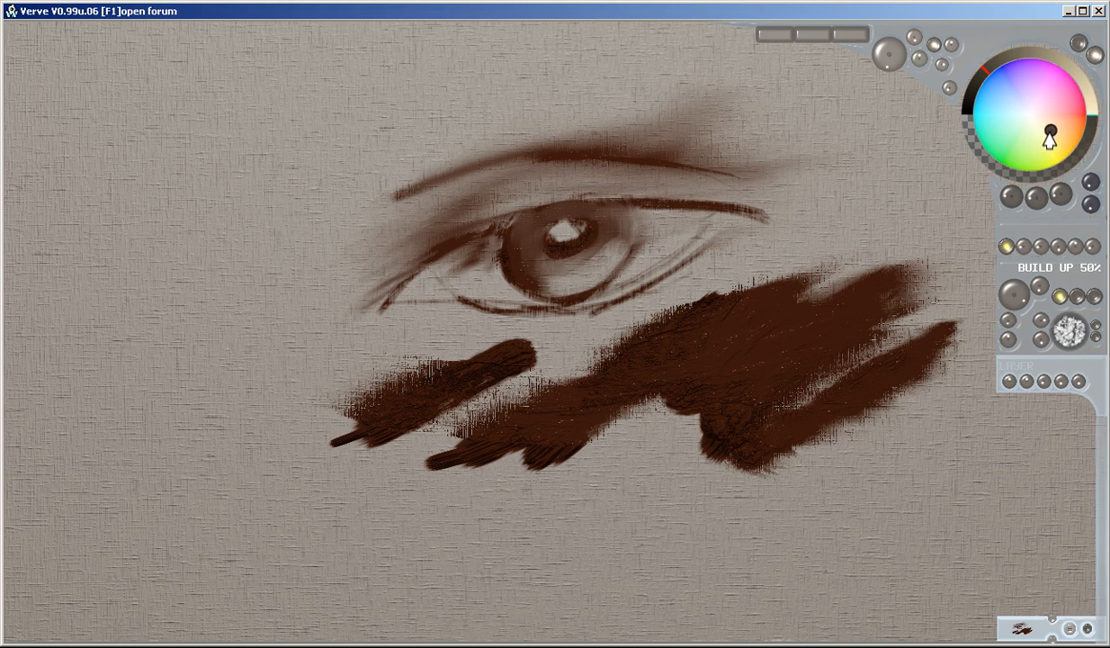
{"action": "left_click", "coordinate": [1085, 81]}
{"action": "mouse_move", "coordinate": [820, 330]}
{"action": "left_mouse_down"}
{"action": "mouse_move", "coordinate": [720, 337]}
{"action": "mouse_move", "coordinate": [672, 425]}
{"action": "mouse_move", "coordinate": [662, 476]}
{"action": "mouse_move", "coordinate": [647, 461]}
{"action": "mouse_move", "coordinate": [662, 367]}
{"action": "mouse_move", "coordinate": [808, 352]}
{"action": "mouse_move", "coordinate": [782, 454]}
{"action": "mouse_move", "coordinate": [549, 544]}
{"action": "mouse_move", "coordinate": [654, 392]}
{"action": "mouse_move", "coordinate": [461, 521]}
{"action": "mouse_move", "coordinate": [761, 425]}
{"action": "mouse_move", "coordinate": [714, 434]}
{"action": "mouse_move", "coordinate": [683, 554]}
{"action": "mouse_move", "coordinate": [771, 523]}
{"action": "mouse_move", "coordinate": [808, 404]}
{"action": "mouse_move", "coordinate": [858, 494]}
{"action": "mouse_move", "coordinate": [875, 388]}
{"action": "mouse_move", "coordinate": [652, 393]}
{"action": "mouse_move", "coordinate": [640, 381]}
{"action": "mouse_move", "coordinate": [165, 424]}
{"action": "mouse_move", "coordinate": [257, 382]}
{"action": "left_mouse_up"}
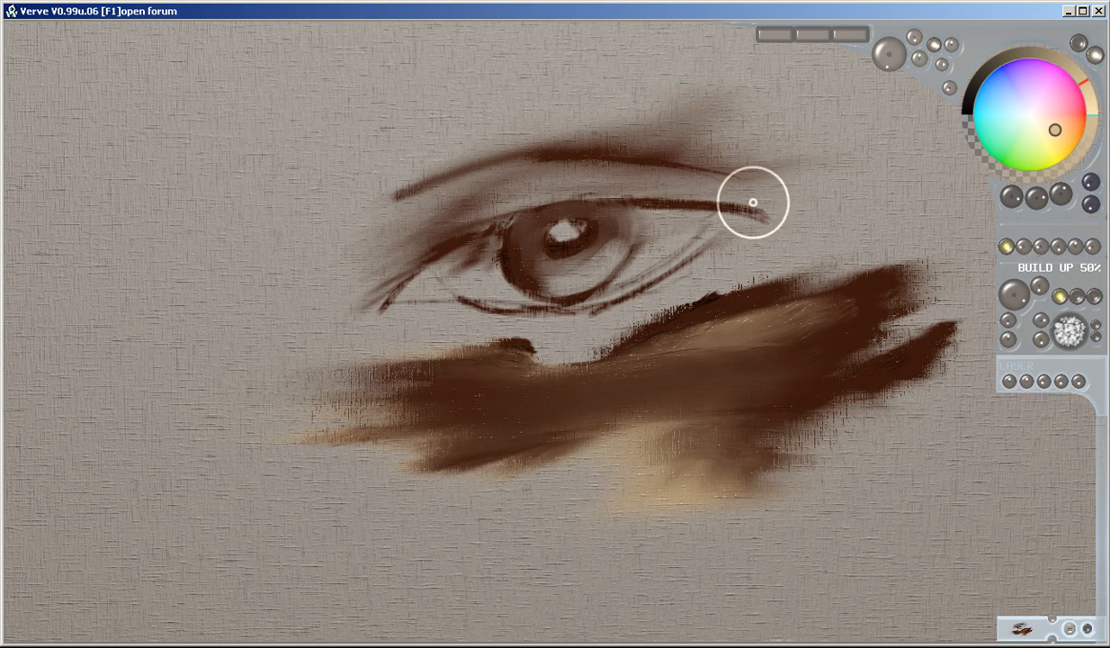
{"action": "mouse_move", "coordinate": [404, 265]}
{"action": "left_mouse_down"}
{"action": "mouse_move", "coordinate": [385, 281]}
{"action": "mouse_move", "coordinate": [432, 258]}
{"action": "left_mouse_up"}
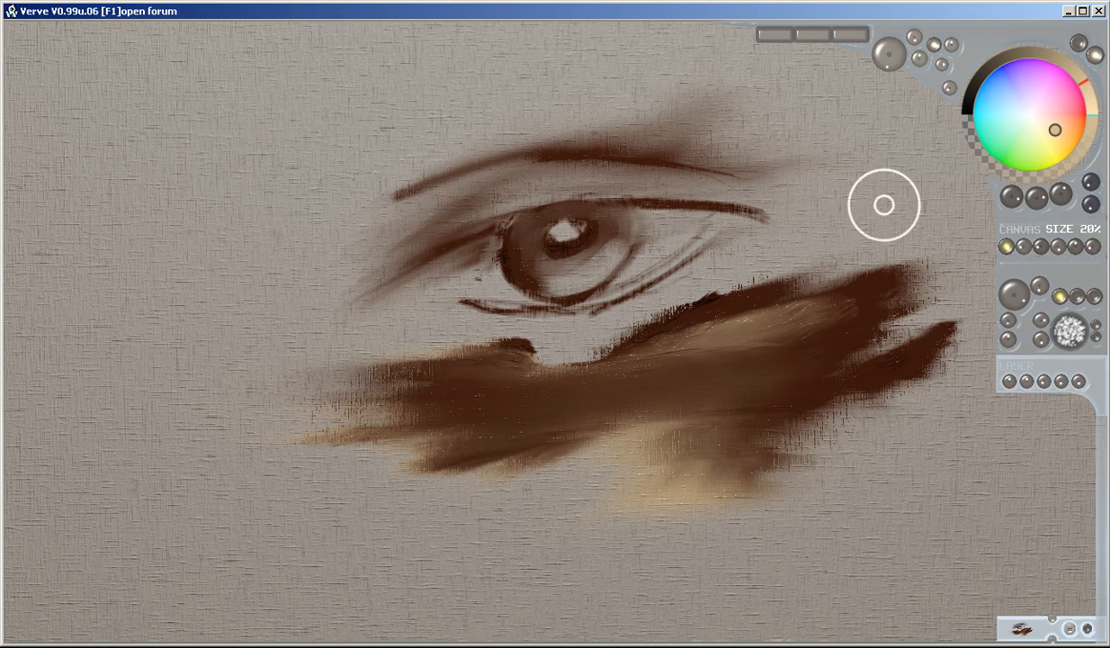
{"action": "left_click_drag", "start_coordinate": [566, 379], "coordinate": [671, 365]}
{"action": "mouse_move", "coordinate": [894, 499]}
{"action": "left_mouse_down"}
{"action": "mouse_move", "coordinate": [90, 490]}
{"action": "mouse_move", "coordinate": [515, 465]}
{"action": "left_mouse_up"}
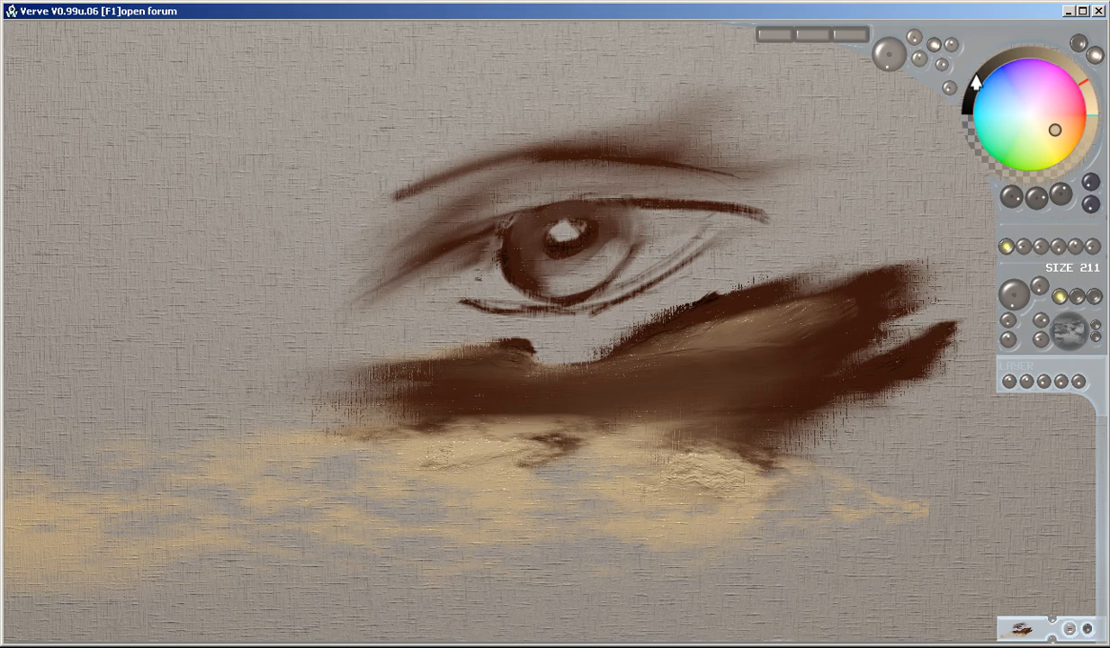
- Darken the colour to black and cover the eye painting with broad smeared strokes at brush size 211
{"action": "left_click", "coordinate": [967, 109]}
{"action": "left_click_drag", "start_coordinate": [837, 515], "coordinate": [36, 504]}
{"action": "mouse_move", "coordinate": [332, 470]}
{"action": "left_mouse_down"}
{"action": "mouse_move", "coordinate": [621, 506]}
{"action": "mouse_move", "coordinate": [54, 540]}
{"action": "left_mouse_up"}
{"action": "mouse_move", "coordinate": [18, 581]}
{"action": "left_mouse_down"}
{"action": "mouse_move", "coordinate": [94, 529]}
{"action": "mouse_move", "coordinate": [367, 497]}
{"action": "mouse_move", "coordinate": [871, 324]}
{"action": "mouse_move", "coordinate": [680, 260]}
{"action": "mouse_move", "coordinate": [670, 119]}
{"action": "mouse_move", "coordinate": [835, 341]}
{"action": "mouse_move", "coordinate": [704, 171]}
{"action": "mouse_move", "coordinate": [508, 382]}
{"action": "mouse_move", "coordinate": [677, 198]}
{"action": "mouse_move", "coordinate": [54, 521]}
{"action": "mouse_move", "coordinate": [384, 533]}
{"action": "mouse_move", "coordinate": [544, 508]}
{"action": "mouse_move", "coordinate": [942, 550]}
{"action": "mouse_move", "coordinate": [699, 385]}
{"action": "mouse_move", "coordinate": [417, 342]}
{"action": "mouse_move", "coordinate": [287, 562]}
{"action": "mouse_move", "coordinate": [792, 459]}
{"action": "mouse_move", "coordinate": [439, 500]}
{"action": "left_mouse_up"}
{"action": "mouse_move", "coordinate": [848, 205]}
{"action": "left_mouse_down"}
{"action": "mouse_move", "coordinate": [341, 494]}
{"action": "mouse_move", "coordinate": [318, 529]}
{"action": "left_mouse_up"}
{"action": "mouse_move", "coordinate": [606, 300]}
{"action": "left_mouse_down"}
{"action": "mouse_move", "coordinate": [704, 250]}
{"action": "mouse_move", "coordinate": [315, 441]}
{"action": "left_mouse_up"}
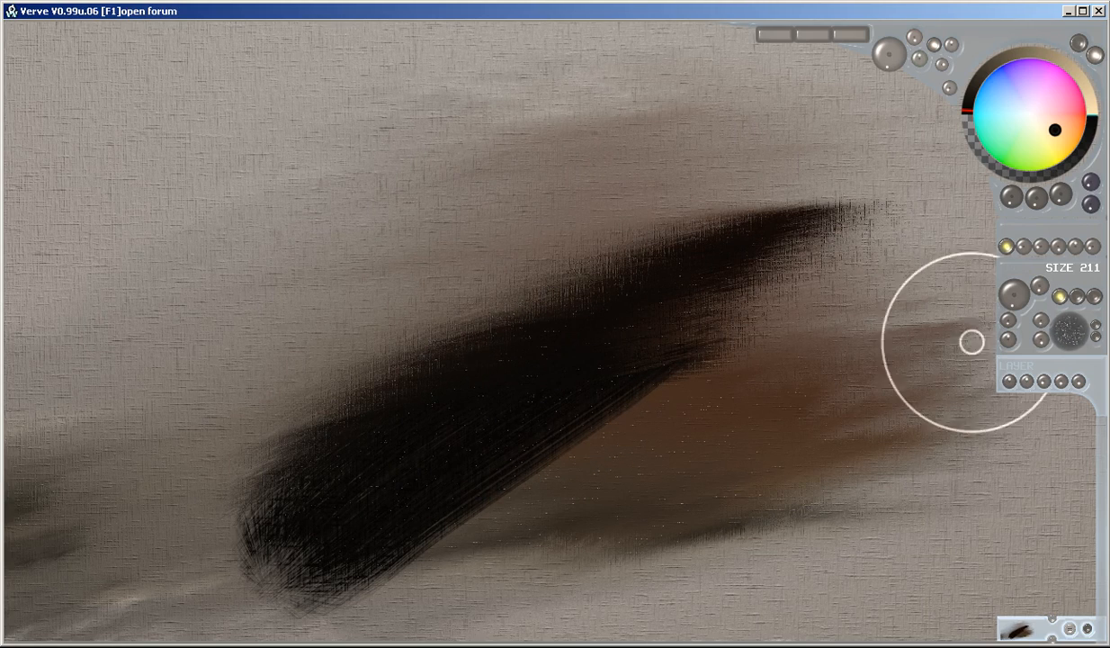
{"action": "mouse_move", "coordinate": [806, 359]}
{"action": "left_mouse_down"}
{"action": "mouse_move", "coordinate": [710, 287]}
{"action": "mouse_move", "coordinate": [450, 477]}
{"action": "left_mouse_up"}
- Clear the painting and increase the canvas texture's stretch for longer thread lines
{"action": "key", "text": "Delete"}
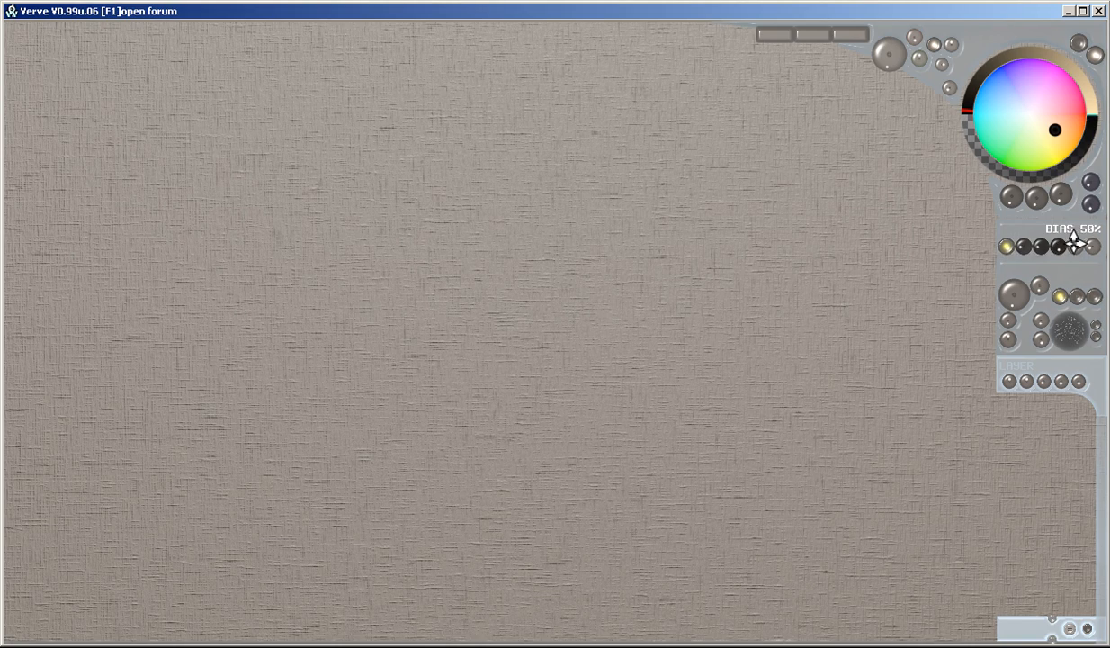
{"action": "left_click_drag", "start_coordinate": [1095, 245], "coordinate": [1095, 216]}
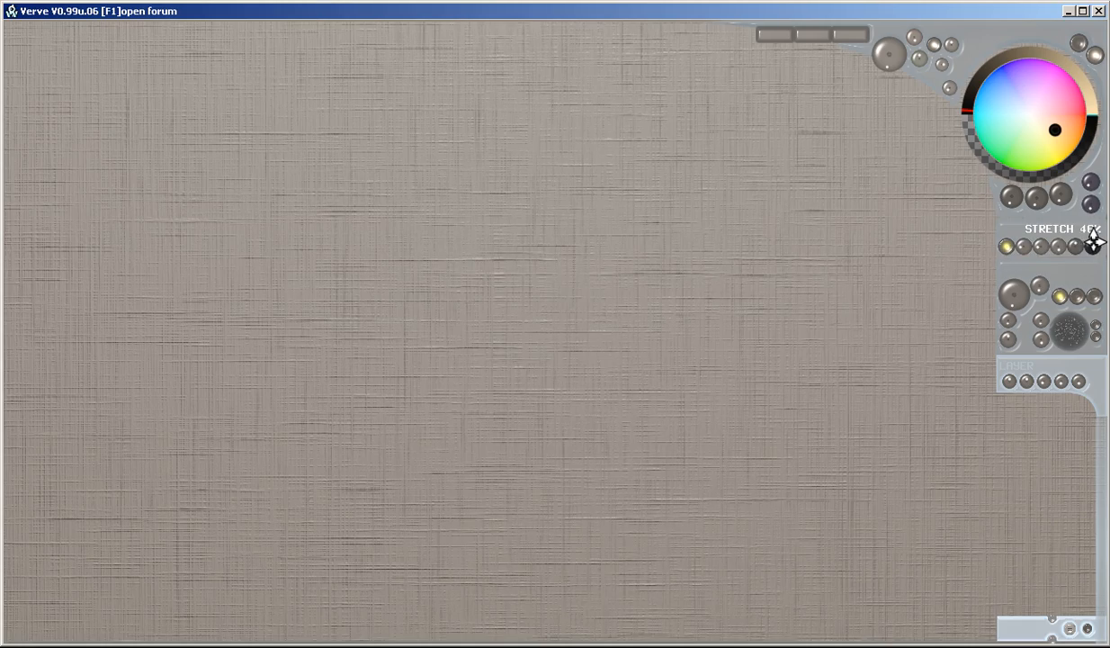
{"action": "left_click_drag", "start_coordinate": [1096, 245], "coordinate": [1055, 252]}
- Turn on high quality and paint a broad, soft-edged black mass in the middle of the canvas
{"action": "mouse_move", "coordinate": [599, 162]}
{"action": "left_mouse_down"}
{"action": "mouse_move", "coordinate": [423, 401]}
{"action": "mouse_move", "coordinate": [415, 306]}
{"action": "mouse_move", "coordinate": [652, 238]}
{"action": "mouse_move", "coordinate": [590, 493]}
{"action": "mouse_move", "coordinate": [447, 265]}
{"action": "mouse_move", "coordinate": [544, 180]}
{"action": "mouse_move", "coordinate": [490, 427]}
{"action": "left_mouse_up"}
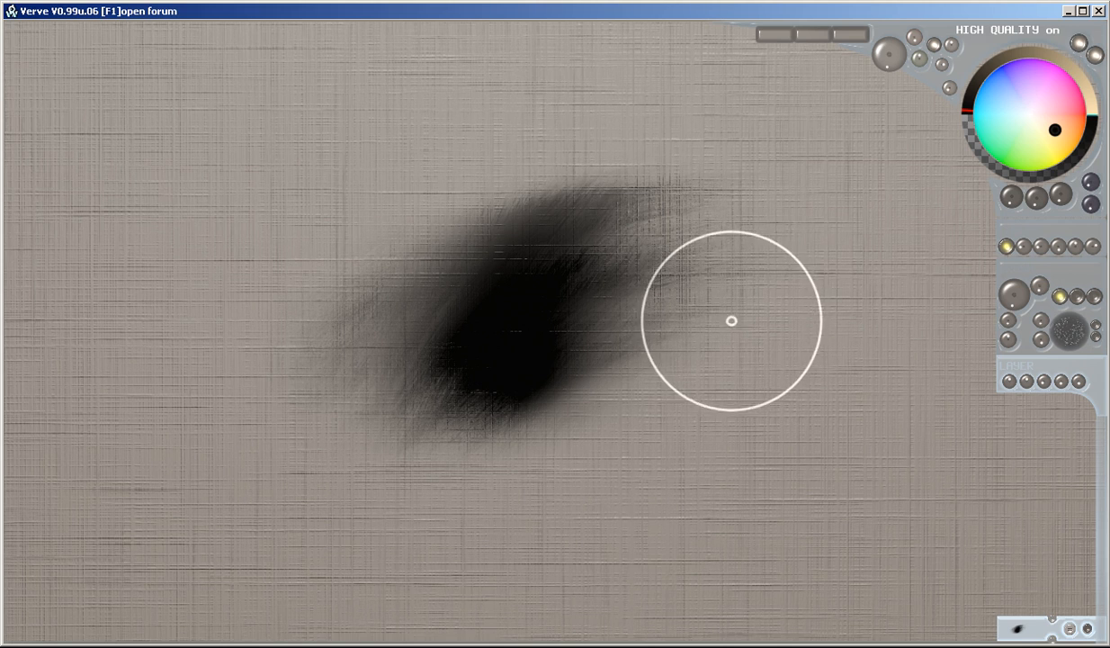
{"action": "mouse_move", "coordinate": [582, 290]}
{"action": "left_mouse_down"}
{"action": "mouse_move", "coordinate": [377, 369]}
{"action": "mouse_move", "coordinate": [280, 348]}
{"action": "mouse_move", "coordinate": [621, 274]}
{"action": "mouse_move", "coordinate": [610, 258]}
{"action": "mouse_move", "coordinate": [553, 426]}
{"action": "mouse_move", "coordinate": [247, 392]}
{"action": "left_mouse_up"}
{"action": "mouse_move", "coordinate": [585, 300]}
{"action": "left_mouse_down"}
{"action": "mouse_move", "coordinate": [675, 342]}
{"action": "mouse_move", "coordinate": [619, 231]}
{"action": "mouse_move", "coordinate": [647, 411]}
{"action": "mouse_move", "coordinate": [435, 394]}
{"action": "mouse_move", "coordinate": [423, 407]}
{"action": "left_mouse_up"}
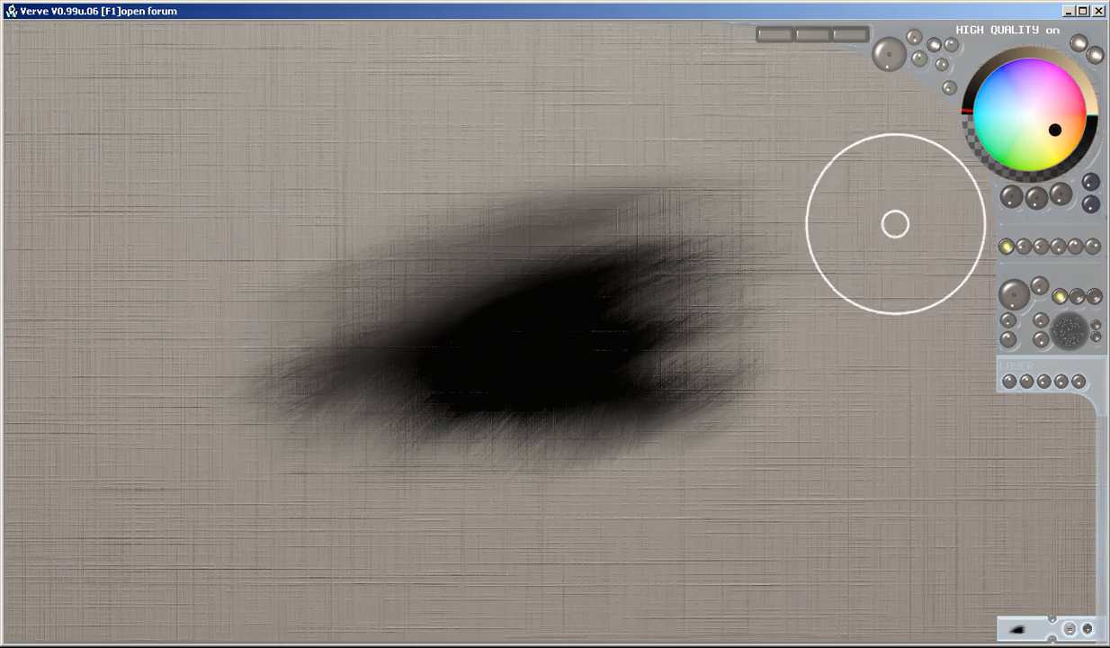
- Lower the canvas texture's bias past 37% to give it a horizontal grain
{"action": "mouse_move", "coordinate": [1092, 248]}
{"action": "left_mouse_down"}
{"action": "mouse_move", "coordinate": [1015, 243]}
{"action": "mouse_move", "coordinate": [1055, 245]}
{"action": "mouse_move", "coordinate": [1030, 237]}
{"action": "mouse_move", "coordinate": [986, 255]}
{"action": "mouse_move", "coordinate": [1079, 247]}
{"action": "mouse_move", "coordinate": [1042, 225]}
{"action": "mouse_move", "coordinate": [1059, 227]}
{"action": "left_mouse_up"}
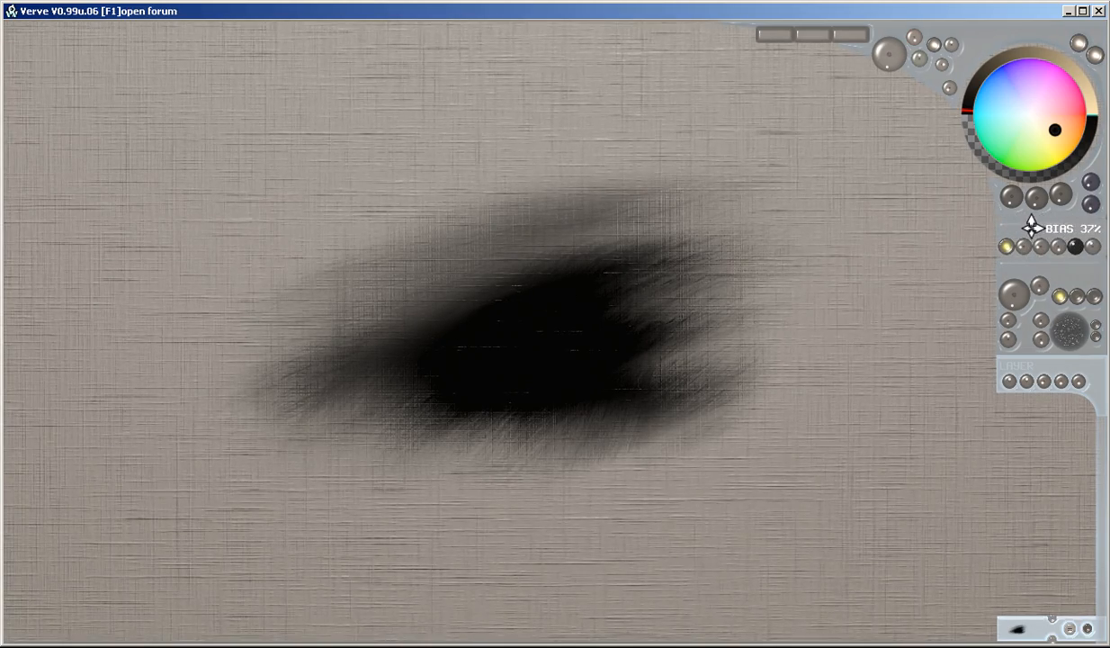
{"action": "left_click_drag", "start_coordinate": [1093, 246], "coordinate": [1070, 249]}
{"action": "scroll", "coordinate": [783, 359], "scroll_direction": "down", "scroll_amount": 5}
{"action": "scroll", "coordinate": [817, 311], "scroll_direction": "down", "scroll_amount": 3}
- Brush thin smeared black strokes and a denser black patch beside the large mass at size 43
{"action": "mouse_move", "coordinate": [936, 239]}
{"action": "left_mouse_down"}
{"action": "mouse_move", "coordinate": [886, 262]}
{"action": "mouse_move", "coordinate": [751, 434]}
{"action": "mouse_move", "coordinate": [868, 346]}
{"action": "mouse_move", "coordinate": [767, 444]}
{"action": "left_mouse_up"}
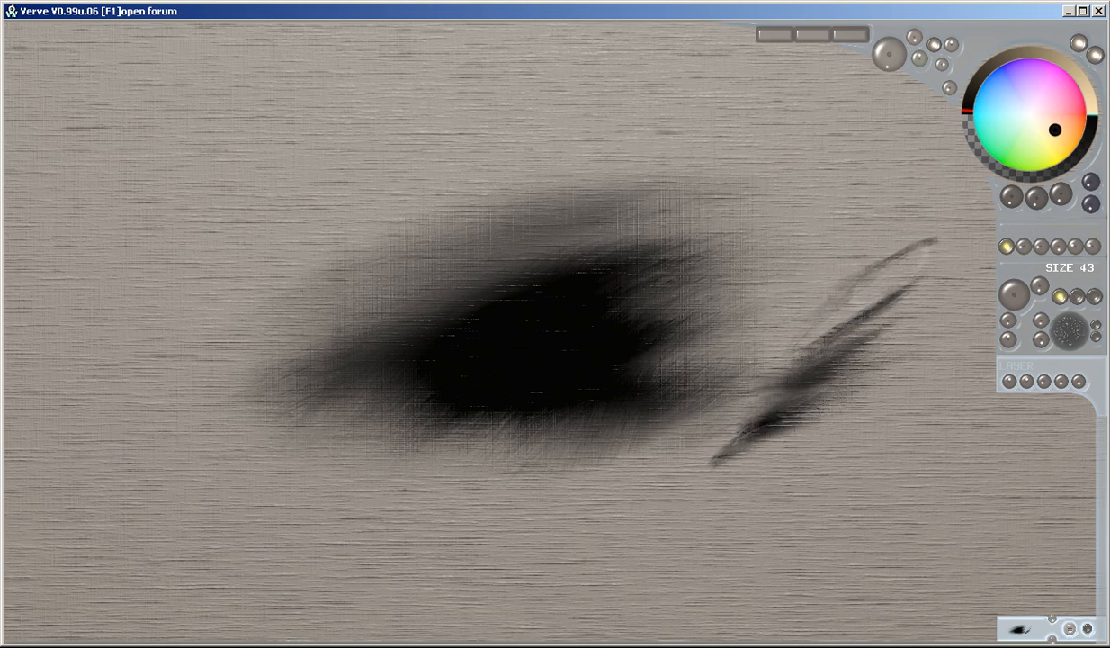
{"action": "mouse_move", "coordinate": [1096, 248]}
{"action": "mouse_move", "coordinate": [909, 356]}
{"action": "left_mouse_down"}
{"action": "mouse_move", "coordinate": [769, 472]}
{"action": "mouse_move", "coordinate": [917, 369]}
{"action": "mouse_move", "coordinate": [809, 437]}
{"action": "left_mouse_up"}
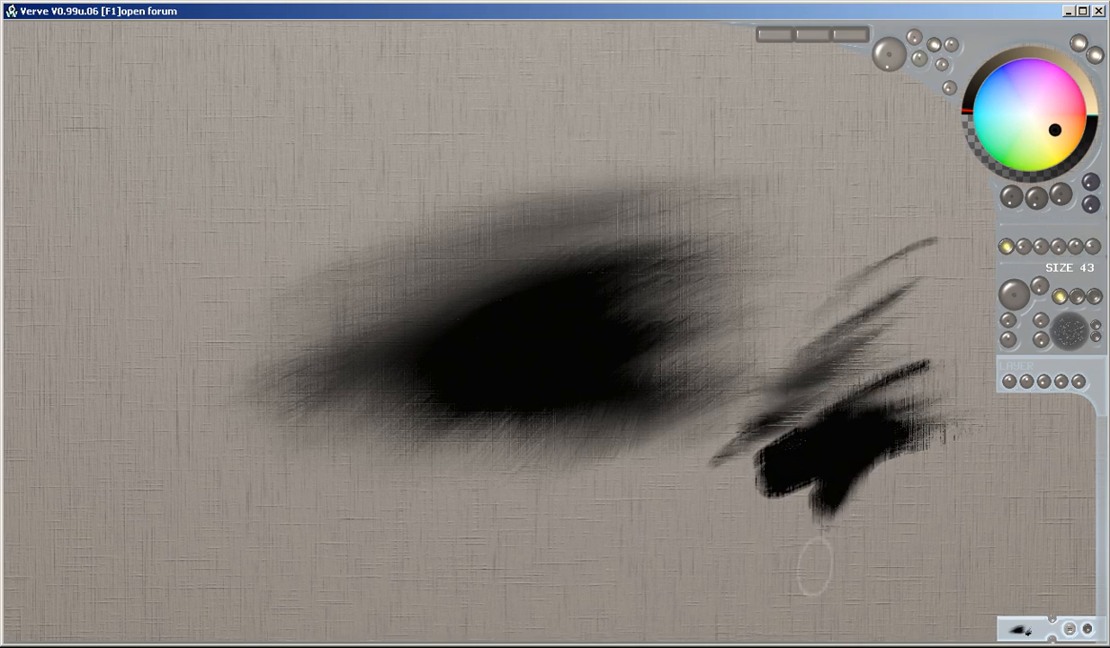
- Try the canvas texture at densities of 100%, 50% and 0%
{"action": "mouse_move", "coordinate": [1066, 245]}
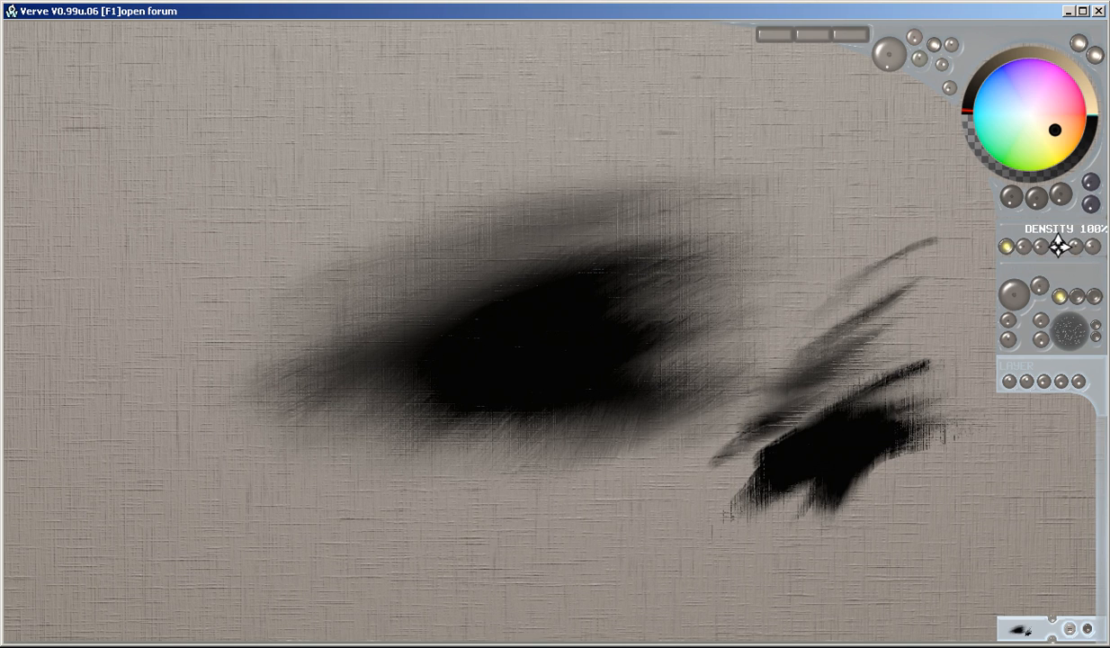
{"action": "mouse_move", "coordinate": [1091, 246]}
{"action": "left_mouse_down"}
{"action": "mouse_move", "coordinate": [931, 253]}
{"action": "mouse_move", "coordinate": [1075, 250]}
{"action": "left_mouse_up"}
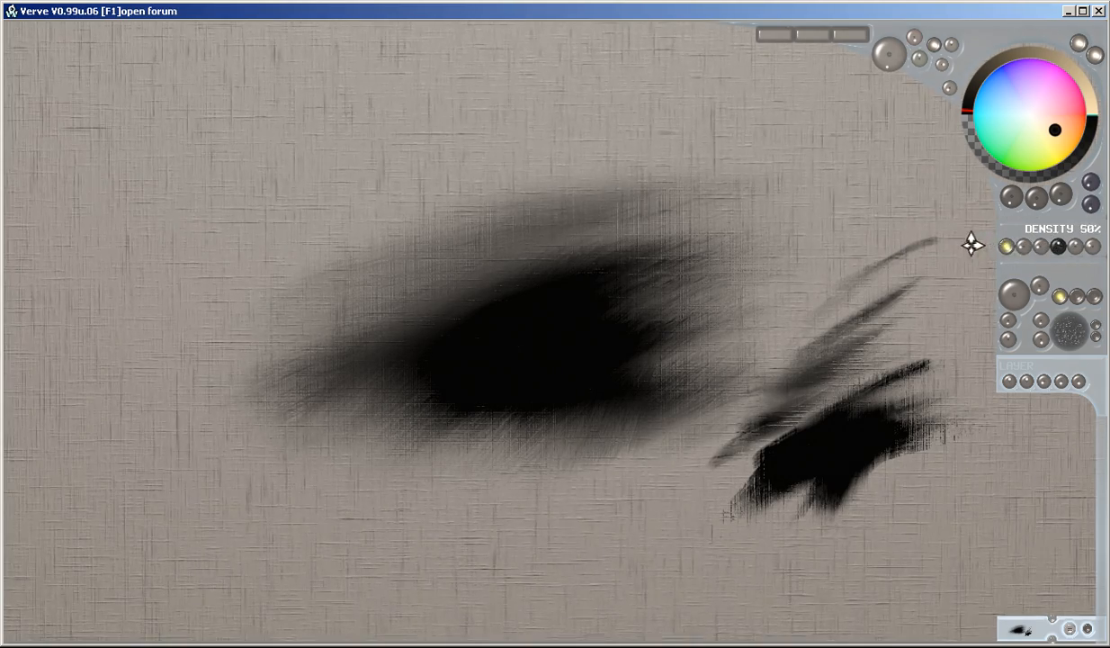
{"action": "left_click_drag", "start_coordinate": [1008, 240], "coordinate": [918, 265]}
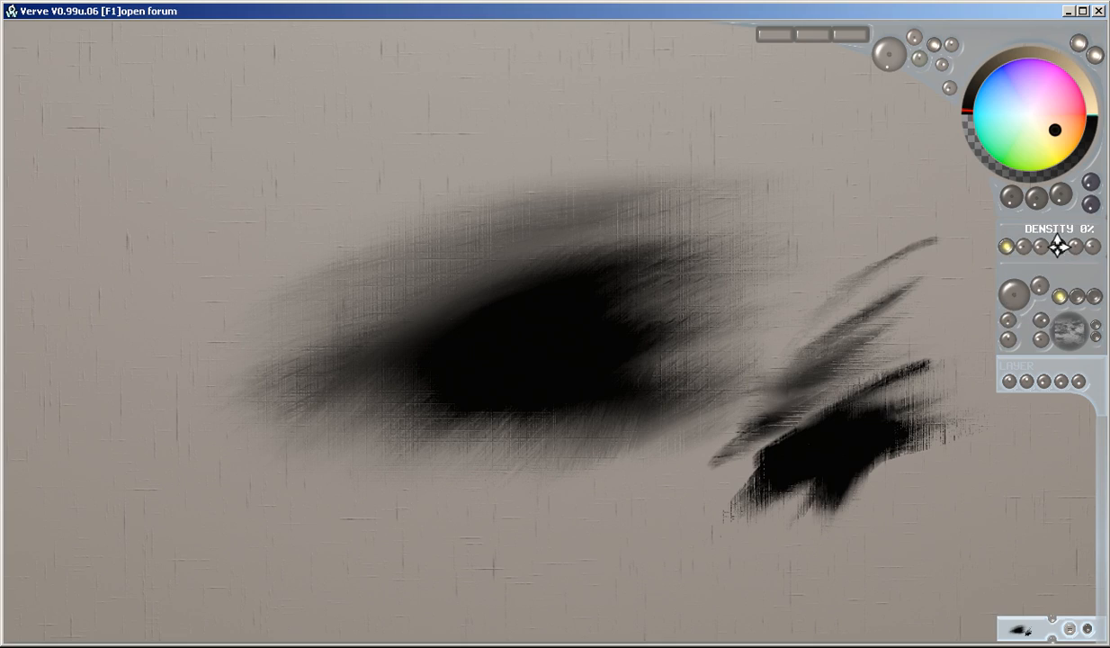
{"action": "left_click_drag", "start_coordinate": [1059, 247], "coordinate": [1051, 247]}
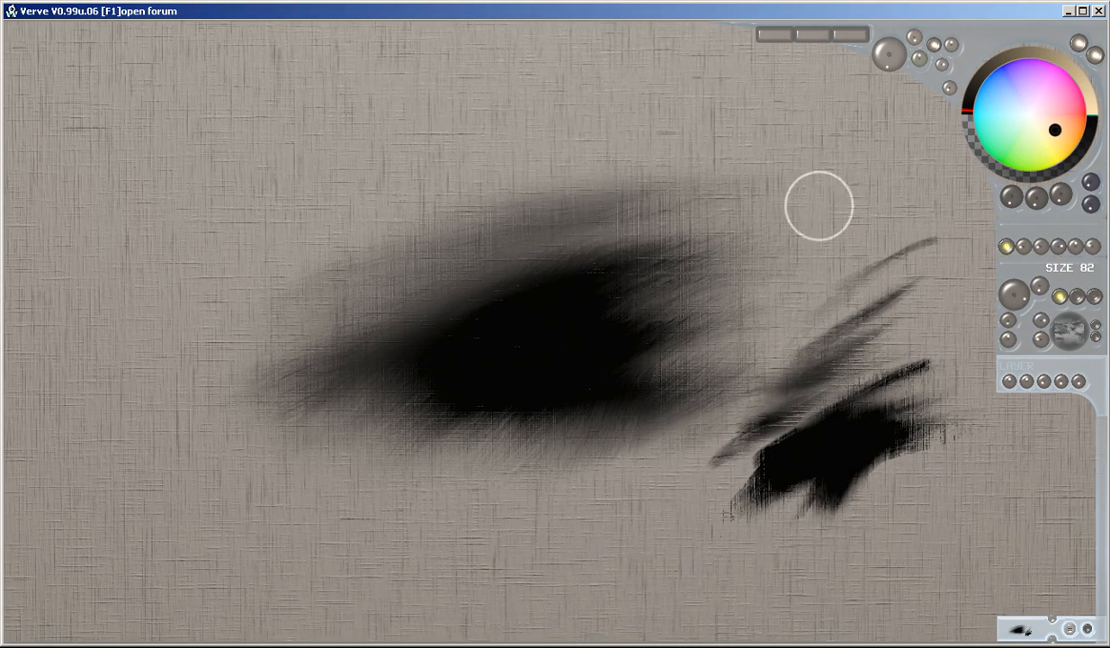
- Undo the test stroke, set the canvas density to 27%, and pull dry streaky black strokes above the large mass
{"action": "mouse_move", "coordinate": [805, 106]}
{"action": "left_mouse_down"}
{"action": "mouse_move", "coordinate": [531, 176]}
{"action": "mouse_move", "coordinate": [819, 197]}
{"action": "left_mouse_up"}
{"action": "key", "text": "ctrl+z"}
{"action": "key", "text": "Right"}
{"action": "mouse_move", "coordinate": [806, 105]}
{"action": "left_mouse_down"}
{"action": "mouse_move", "coordinate": [853, 121]}
{"action": "mouse_move", "coordinate": [788, 233]}
{"action": "mouse_move", "coordinate": [505, 133]}
{"action": "mouse_move", "coordinate": [574, 330]}
{"action": "mouse_move", "coordinate": [731, 331]}
{"action": "left_mouse_up"}
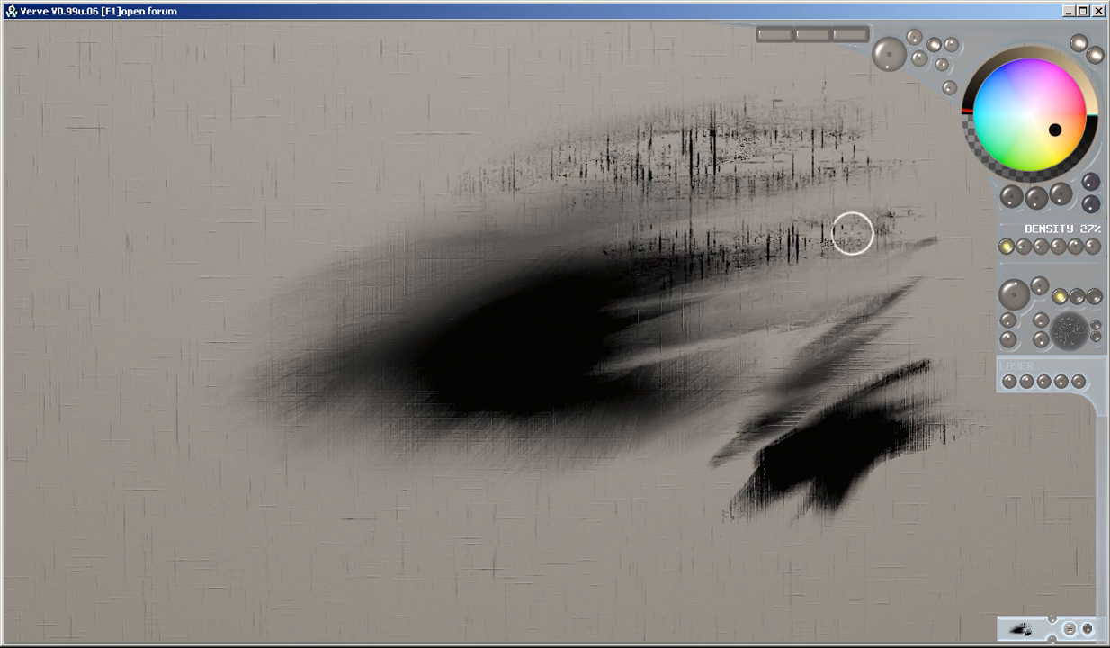
- Try thick light tan strokes over the black mass, then undo them
{"action": "mouse_move", "coordinate": [654, 248]}
{"action": "left_mouse_down"}
{"action": "mouse_move", "coordinate": [400, 356]}
{"action": "mouse_move", "coordinate": [560, 387]}
{"action": "left_mouse_up"}
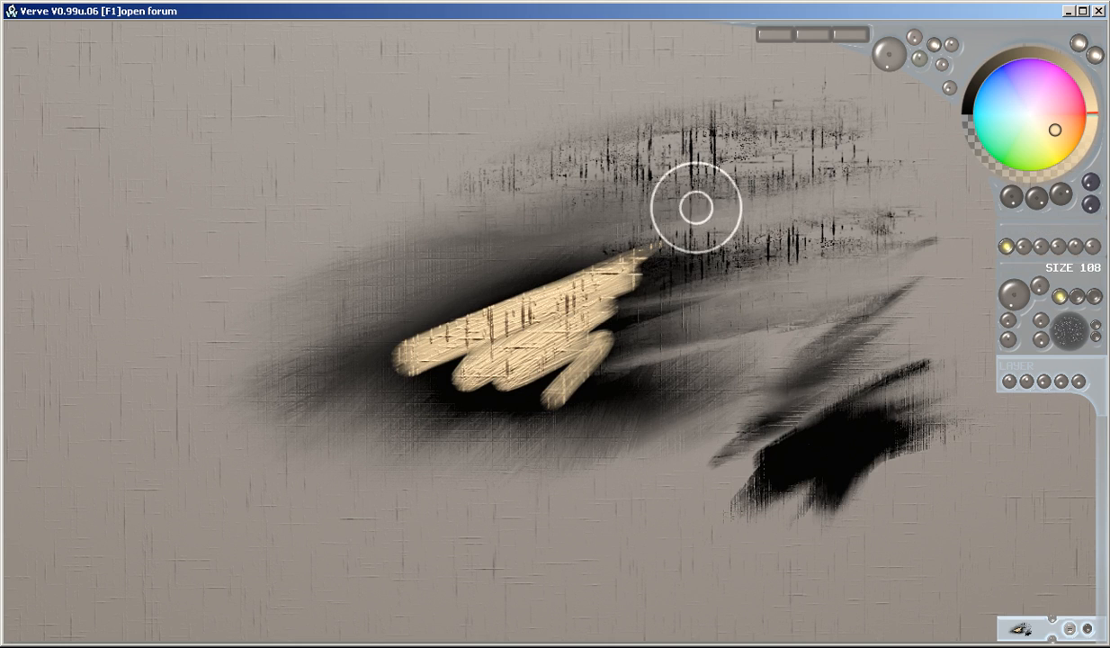
{"action": "key", "text": "ctrl+z"}
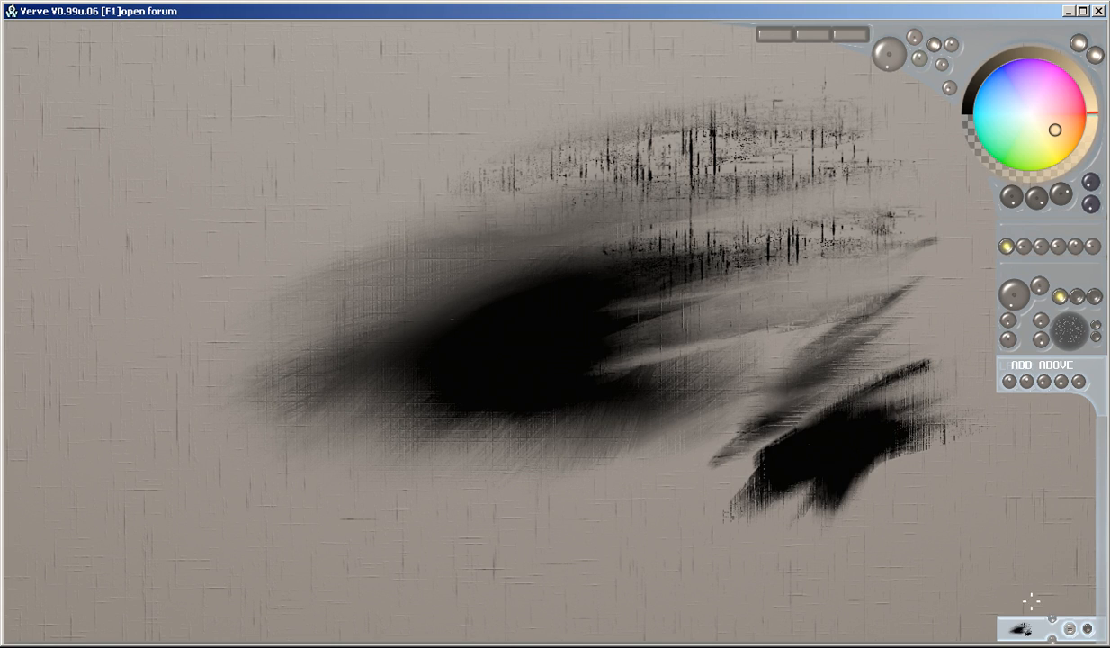
- Try dry light tan strokes over the black mass on a new layer added above, then undo the layer and strokes
{"action": "left_click", "coordinate": [1051, 627]}
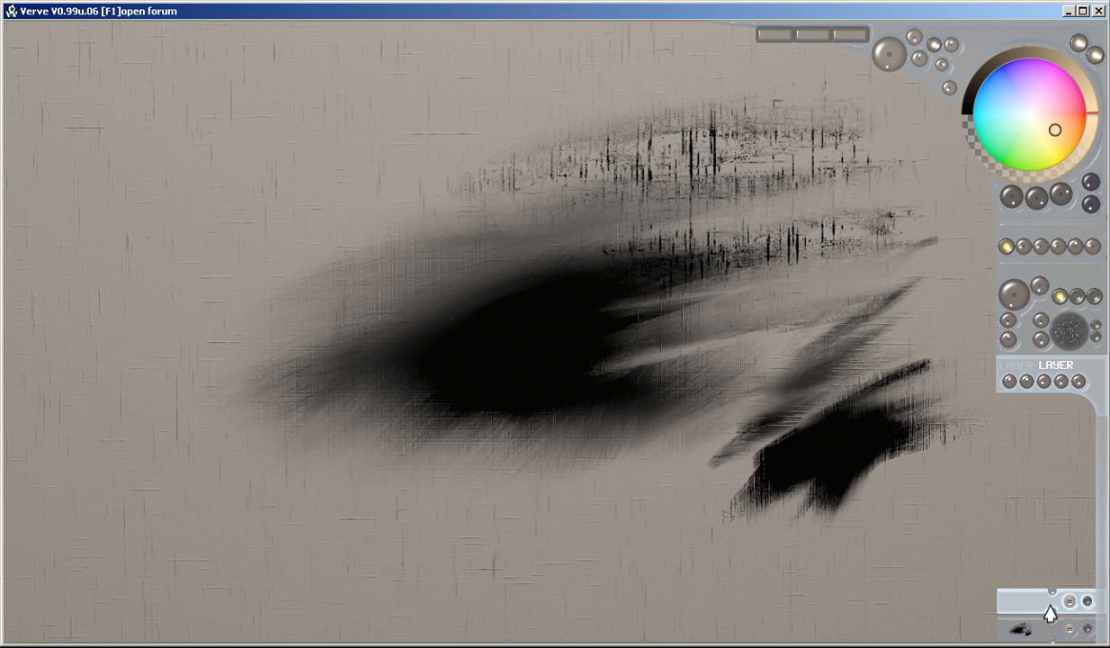
{"action": "mouse_move", "coordinate": [699, 245]}
{"action": "left_mouse_down"}
{"action": "mouse_move", "coordinate": [413, 333]}
{"action": "mouse_move", "coordinate": [468, 378]}
{"action": "mouse_move", "coordinate": [331, 302]}
{"action": "mouse_move", "coordinate": [270, 227]}
{"action": "mouse_move", "coordinate": [549, 261]}
{"action": "mouse_move", "coordinate": [409, 301]}
{"action": "mouse_move", "coordinate": [365, 225]}
{"action": "mouse_move", "coordinate": [639, 333]}
{"action": "mouse_move", "coordinate": [504, 404]}
{"action": "mouse_move", "coordinate": [175, 403]}
{"action": "left_mouse_up"}
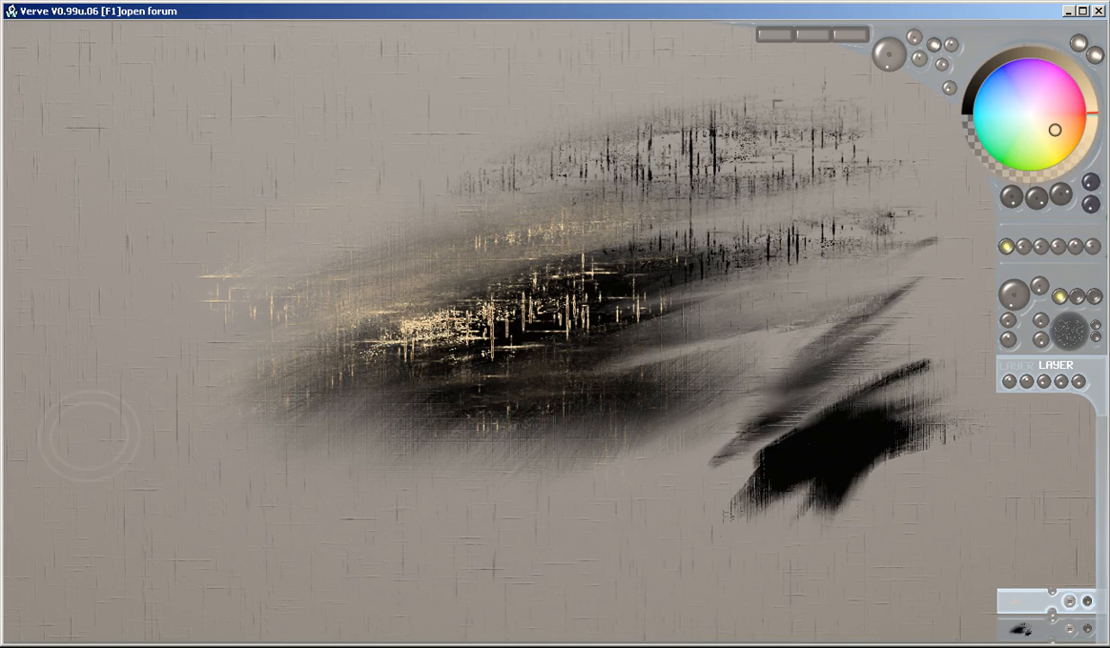
{"action": "mouse_move", "coordinate": [658, 290]}
{"action": "left_mouse_down"}
{"action": "mouse_move", "coordinate": [553, 288]}
{"action": "mouse_move", "coordinate": [324, 365]}
{"action": "left_mouse_up"}
{"action": "mouse_move", "coordinate": [391, 246]}
{"action": "left_mouse_down"}
{"action": "mouse_move", "coordinate": [426, 347]}
{"action": "mouse_move", "coordinate": [416, 137]}
{"action": "mouse_move", "coordinate": [333, 306]}
{"action": "left_mouse_up"}
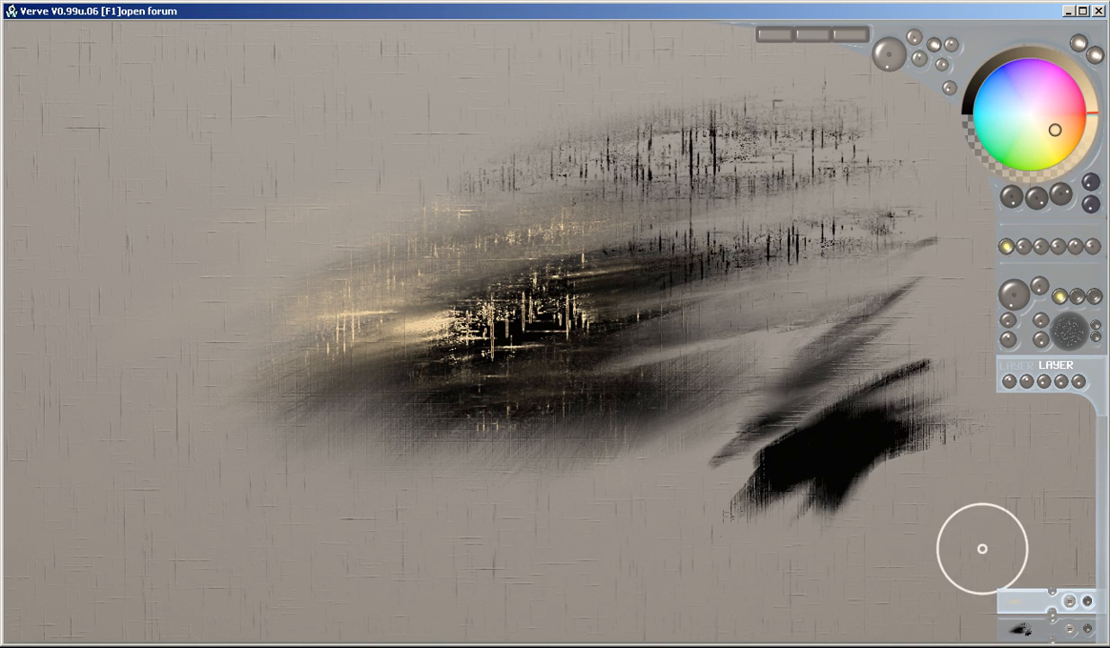
{"action": "key", "text": "ctrl+z"}
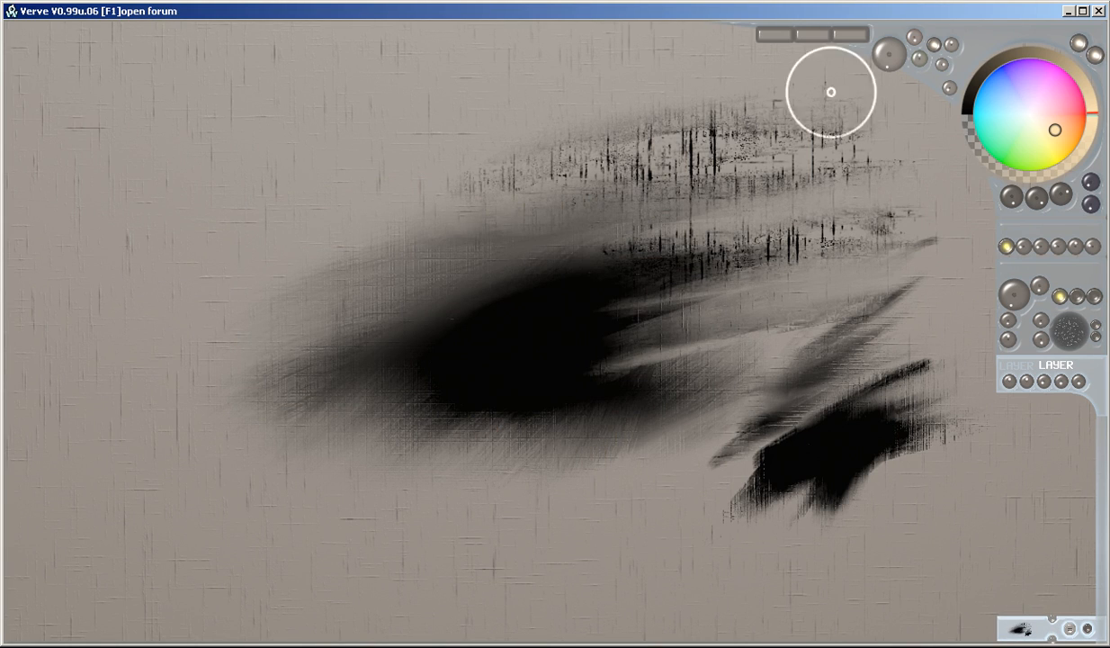
- Set the canvas texture size to 100% and cover the painting with broad light tan strokes at brush size 321
{"action": "left_click_drag", "start_coordinate": [1109, 243], "coordinate": [1108, 243]}
{"action": "mouse_move", "coordinate": [667, 169]}
{"action": "left_mouse_down"}
{"action": "mouse_move", "coordinate": [515, 162]}
{"action": "mouse_move", "coordinate": [510, 367]}
{"action": "mouse_move", "coordinate": [760, 337]}
{"action": "left_mouse_up"}
{"action": "left_click", "coordinate": [1041, 245]}
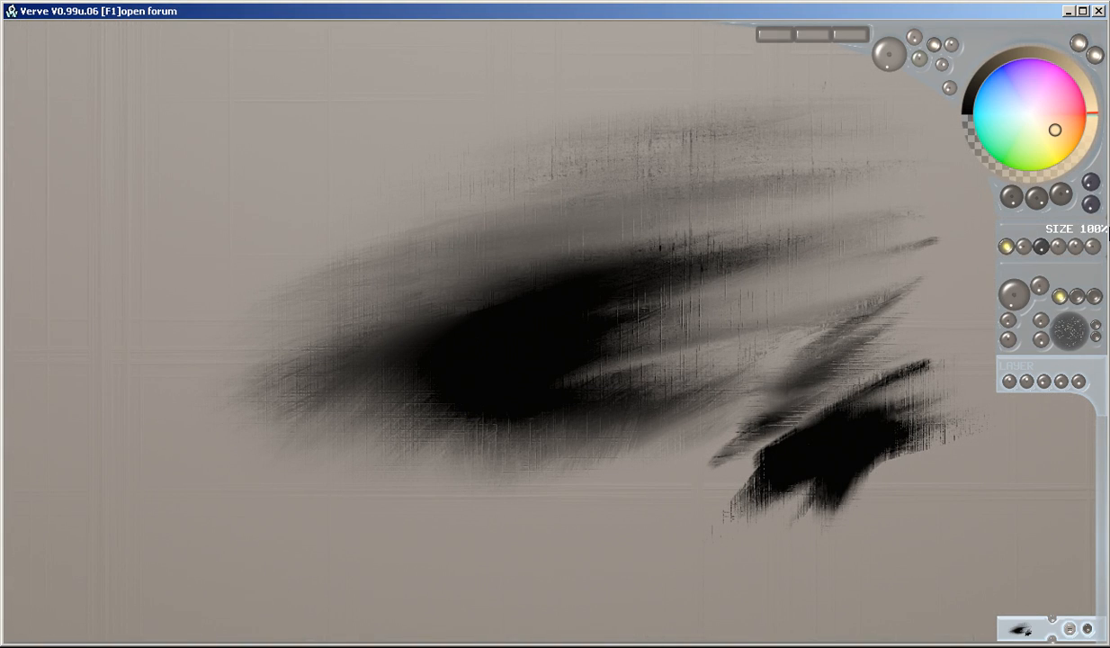
{"action": "mouse_move", "coordinate": [1035, 246]}
{"action": "left_mouse_down"}
{"action": "mouse_move", "coordinate": [1109, 245]}
{"action": "mouse_move", "coordinate": [1101, 238]}
{"action": "left_mouse_up"}
{"action": "scroll", "coordinate": [645, 243], "scroll_direction": "up", "scroll_amount": 5}
{"action": "mouse_move", "coordinate": [816, 204]}
{"action": "left_mouse_down"}
{"action": "mouse_move", "coordinate": [851, 198]}
{"action": "mouse_move", "coordinate": [522, 153]}
{"action": "mouse_move", "coordinate": [630, 279]}
{"action": "mouse_move", "coordinate": [756, 468]}
{"action": "mouse_move", "coordinate": [869, 410]}
{"action": "left_mouse_up"}
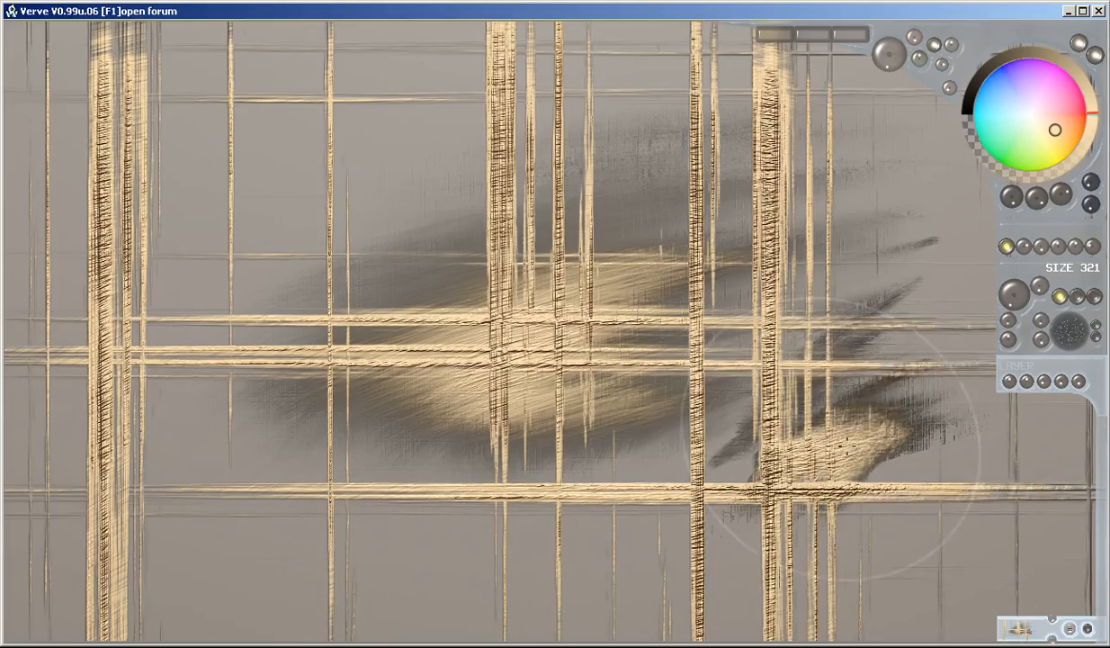
- Reduce the brush size to 162 and smear the tan paint across the enlarged canvas weave
{"action": "scroll", "coordinate": [720, 241], "scroll_direction": "down", "scroll_amount": 5}
{"action": "mouse_move", "coordinate": [773, 227]}
{"action": "left_mouse_down"}
{"action": "mouse_move", "coordinate": [378, 144]}
{"action": "mouse_move", "coordinate": [900, 229]}
{"action": "left_mouse_up"}
{"action": "mouse_move", "coordinate": [826, 231]}
{"action": "left_mouse_down"}
{"action": "mouse_move", "coordinate": [711, 540]}
{"action": "mouse_move", "coordinate": [99, 468]}
{"action": "mouse_move", "coordinate": [149, 99]}
{"action": "mouse_move", "coordinate": [792, 346]}
{"action": "left_mouse_up"}
{"action": "mouse_move", "coordinate": [880, 430]}
{"action": "left_mouse_down"}
{"action": "mouse_move", "coordinate": [129, 463]}
{"action": "mouse_move", "coordinate": [94, 311]}
{"action": "left_mouse_up"}
{"action": "left_click_drag", "start_coordinate": [204, 144], "coordinate": [200, 139]}
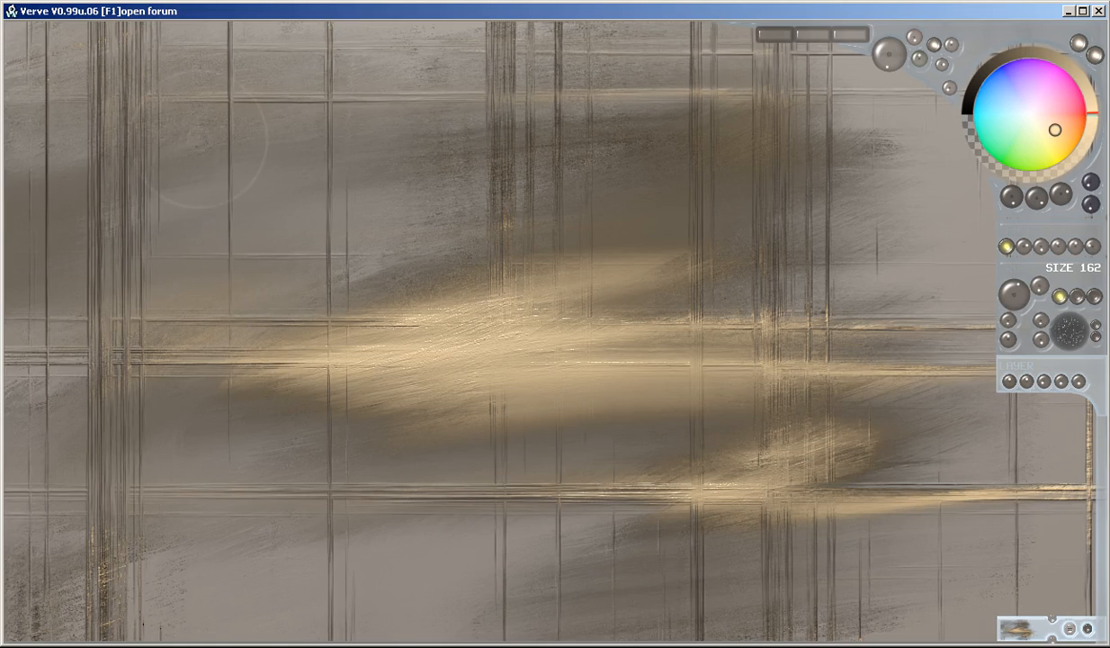
- Pick black and blend soft dark strokes into the upper-left part of the painting
{"action": "left_click_drag", "start_coordinate": [970, 101], "coordinate": [968, 111]}
{"action": "mouse_move", "coordinate": [209, 162]}
{"action": "left_mouse_down"}
{"action": "mouse_move", "coordinate": [218, 194]}
{"action": "mouse_move", "coordinate": [72, 258]}
{"action": "mouse_move", "coordinate": [377, 154]}
{"action": "mouse_move", "coordinate": [201, 240]}
{"action": "mouse_move", "coordinate": [149, 333]}
{"action": "left_mouse_up"}
{"action": "left_click_drag", "start_coordinate": [272, 176], "coordinate": [200, 185]}
{"action": "mouse_move", "coordinate": [296, 105]}
{"action": "left_mouse_down"}
{"action": "mouse_move", "coordinate": [184, 275]}
{"action": "mouse_move", "coordinate": [291, 123]}
{"action": "left_mouse_up"}
{"action": "mouse_move", "coordinate": [412, 120]}
{"action": "left_mouse_down"}
{"action": "mouse_move", "coordinate": [303, 117]}
{"action": "mouse_move", "coordinate": [412, 115]}
{"action": "left_mouse_up"}
{"action": "mouse_move", "coordinate": [192, 325]}
{"action": "left_mouse_down"}
{"action": "mouse_move", "coordinate": [405, 192]}
{"action": "mouse_move", "coordinate": [68, 320]}
{"action": "left_mouse_up"}
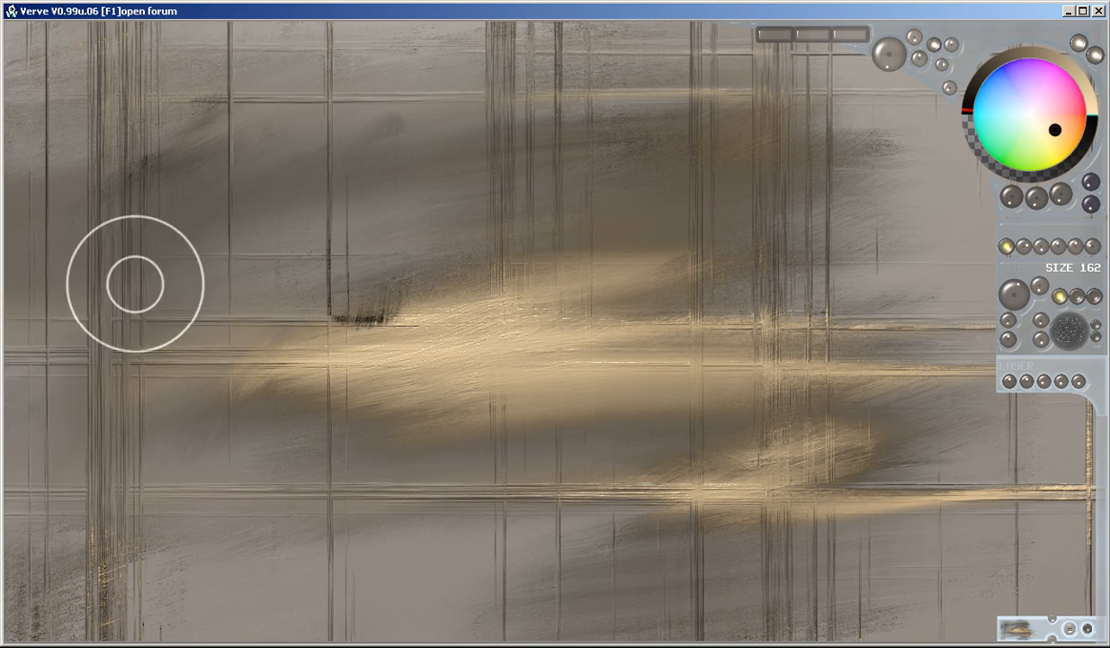
{"action": "left_click_drag", "start_coordinate": [136, 285], "coordinate": [402, 207]}
{"action": "mouse_move", "coordinate": [364, 249]}
{"action": "left_mouse_down"}
{"action": "mouse_move", "coordinate": [364, 288]}
{"action": "mouse_move", "coordinate": [259, 265]}
{"action": "mouse_move", "coordinate": [238, 295]}
{"action": "left_mouse_up"}
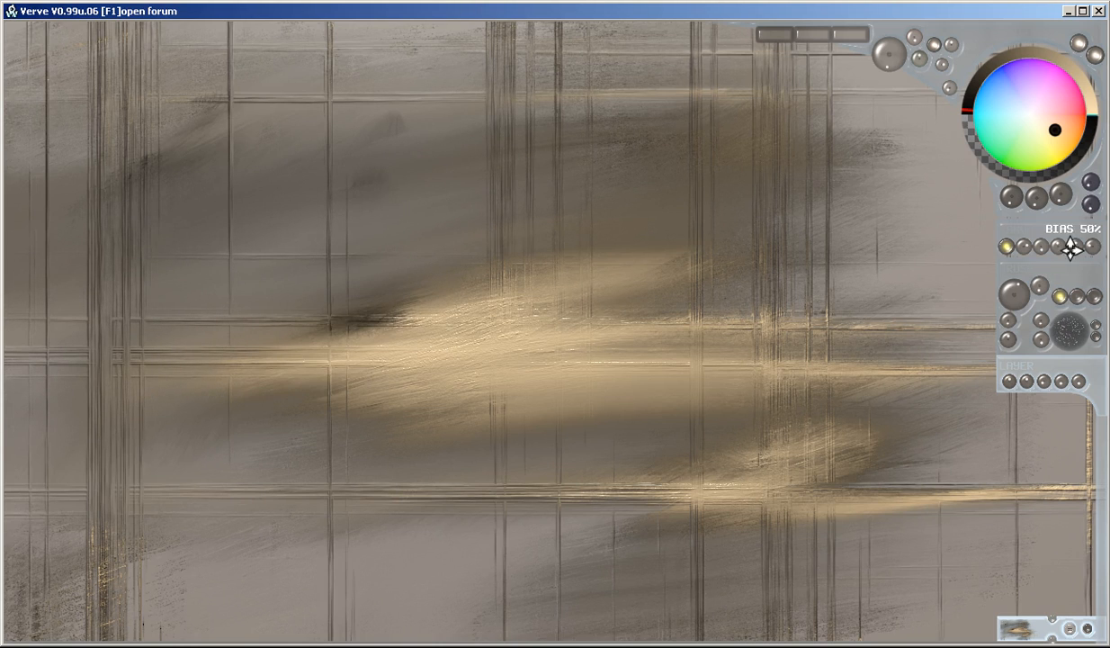
- Try a finer canvas size and lower stretch, set the texture size to 96%, and clear the painting
{"action": "left_click_drag", "start_coordinate": [1031, 243], "coordinate": [964, 259]}
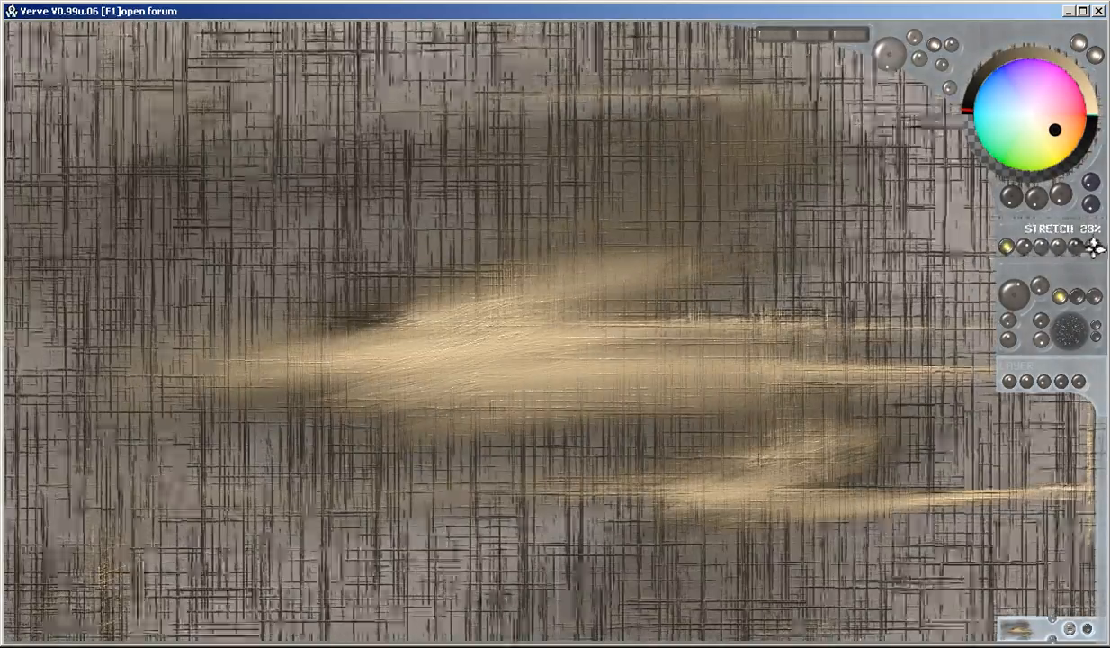
{"action": "left_click_drag", "start_coordinate": [1091, 246], "coordinate": [1011, 259]}
{"action": "mouse_move", "coordinate": [1093, 244]}
{"action": "left_mouse_down"}
{"action": "mouse_move", "coordinate": [1108, 244]}
{"action": "mouse_move", "coordinate": [1041, 250]}
{"action": "mouse_move", "coordinate": [1092, 242]}
{"action": "left_mouse_up"}
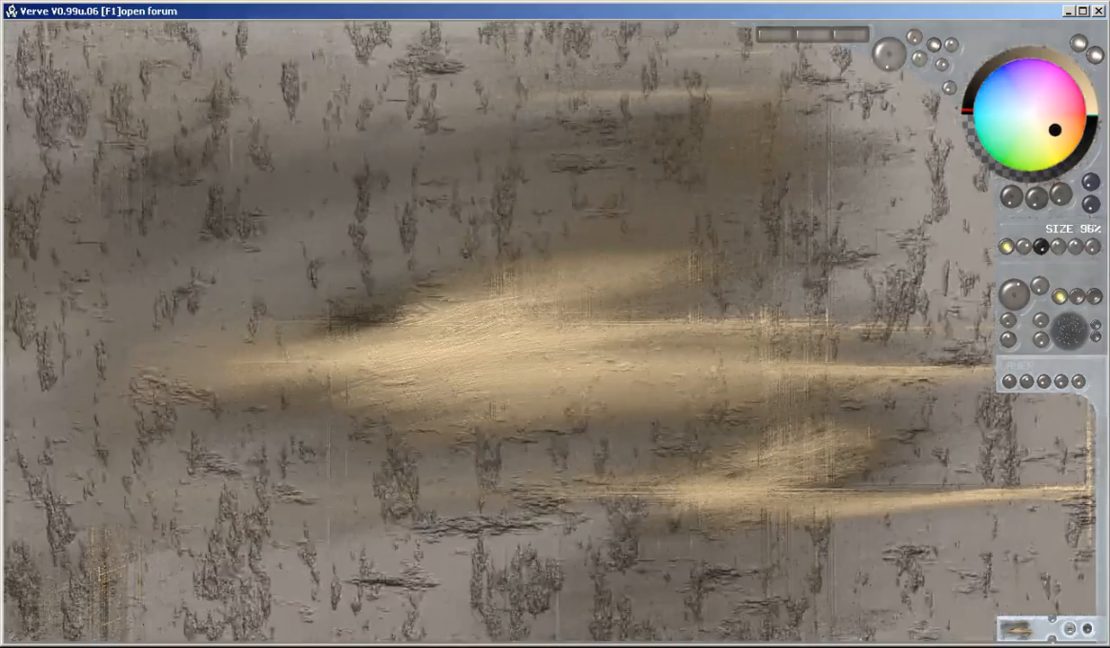
{"action": "key", "text": "Delete"}
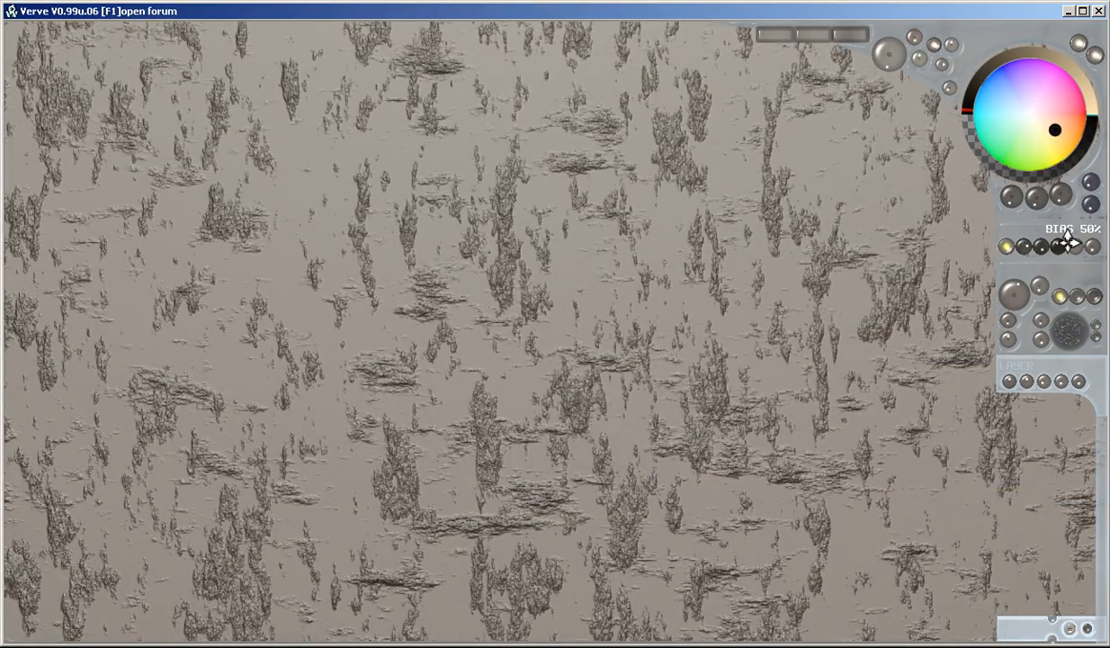
- Set the canvas density to 81% and paint a broad smeared black patch across the centre
{"action": "left_click_drag", "start_coordinate": [1057, 245], "coordinate": [1085, 244]}
{"action": "mouse_move", "coordinate": [778, 153]}
{"action": "left_mouse_down"}
{"action": "mouse_move", "coordinate": [423, 368]}
{"action": "mouse_move", "coordinate": [734, 421]}
{"action": "mouse_move", "coordinate": [743, 174]}
{"action": "mouse_move", "coordinate": [648, 459]}
{"action": "mouse_move", "coordinate": [644, 230]}
{"action": "mouse_move", "coordinate": [387, 225]}
{"action": "mouse_move", "coordinate": [405, 432]}
{"action": "mouse_move", "coordinate": [714, 193]}
{"action": "mouse_move", "coordinate": [378, 270]}
{"action": "mouse_move", "coordinate": [540, 432]}
{"action": "mouse_move", "coordinate": [720, 405]}
{"action": "mouse_move", "coordinate": [558, 297]}
{"action": "left_mouse_up"}
{"action": "mouse_move", "coordinate": [540, 414]}
{"action": "left_mouse_down"}
{"action": "mouse_move", "coordinate": [764, 234]}
{"action": "mouse_move", "coordinate": [630, 108]}
{"action": "mouse_move", "coordinate": [576, 360]}
{"action": "mouse_move", "coordinate": [392, 545]}
{"action": "left_mouse_up"}
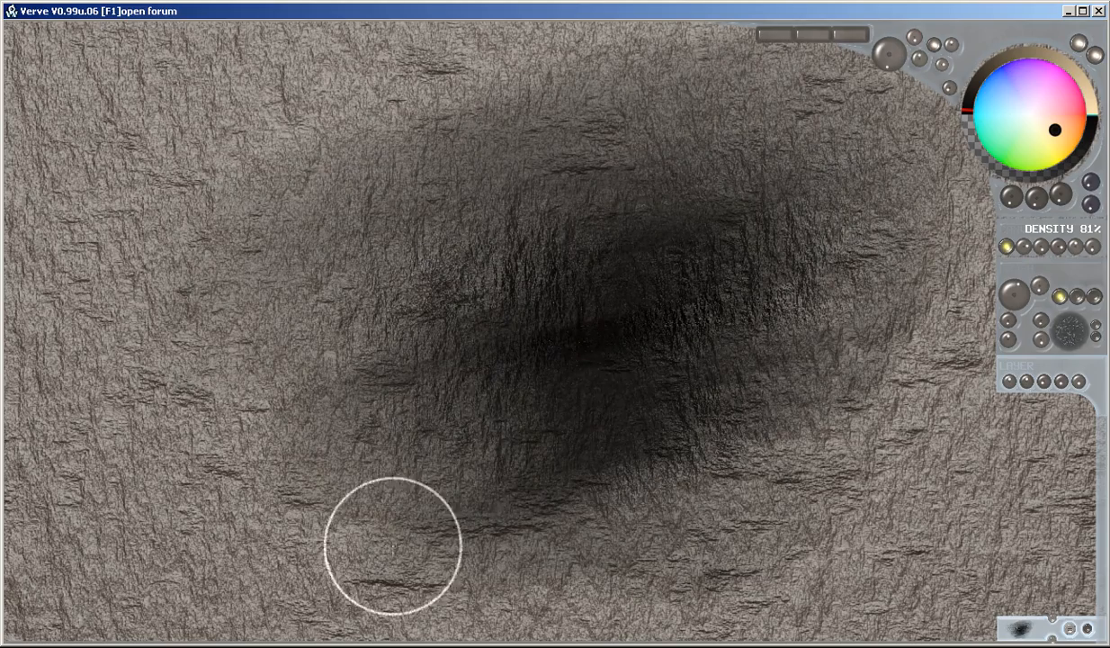
- Refine the canvas weave by reducing its size, setting stretch to 16% and raising density to 100%
{"action": "left_click", "coordinate": [1058, 246]}
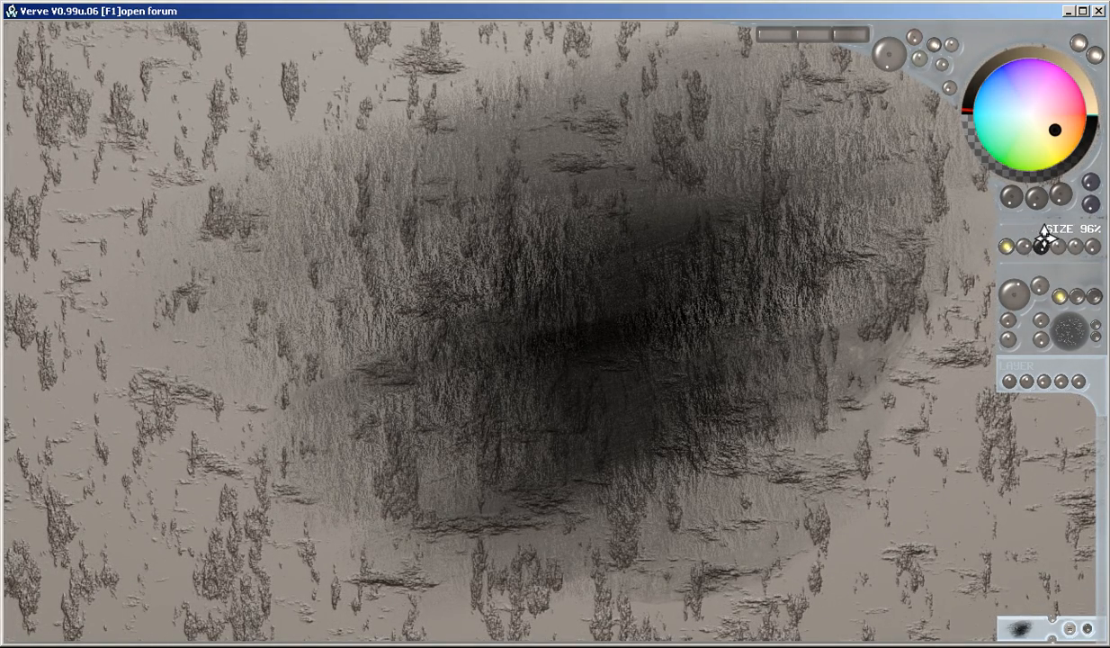
{"action": "left_click_drag", "start_coordinate": [1039, 241], "coordinate": [932, 251]}
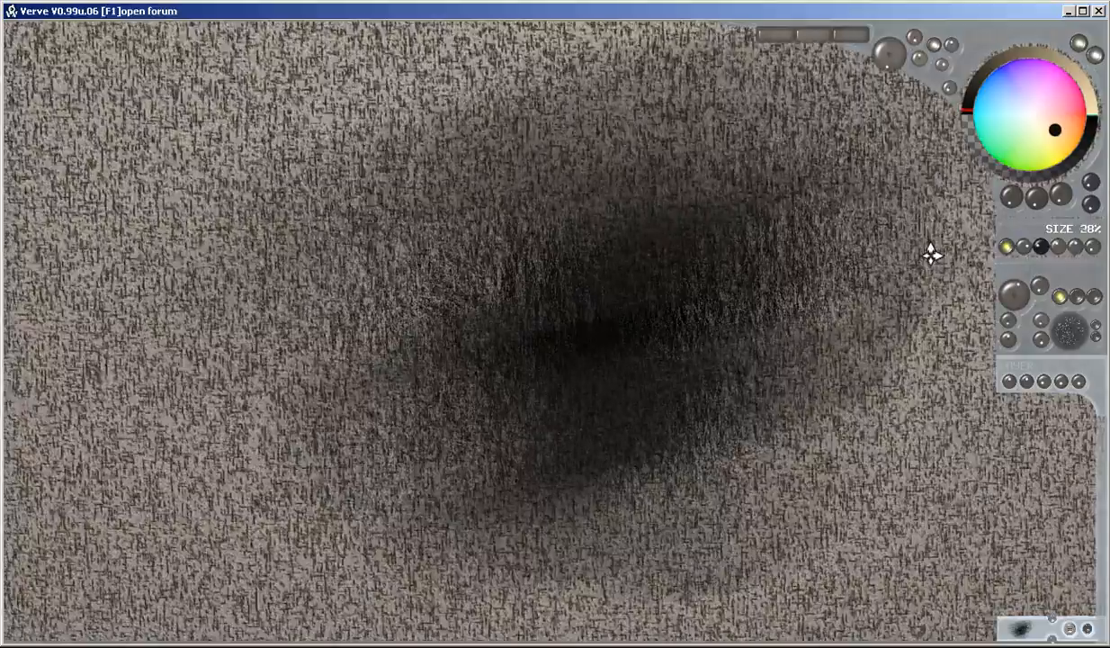
{"action": "left_click_drag", "start_coordinate": [1092, 244], "coordinate": [587, 183]}
{"action": "left_click_drag", "start_coordinate": [1039, 239], "coordinate": [919, 256]}
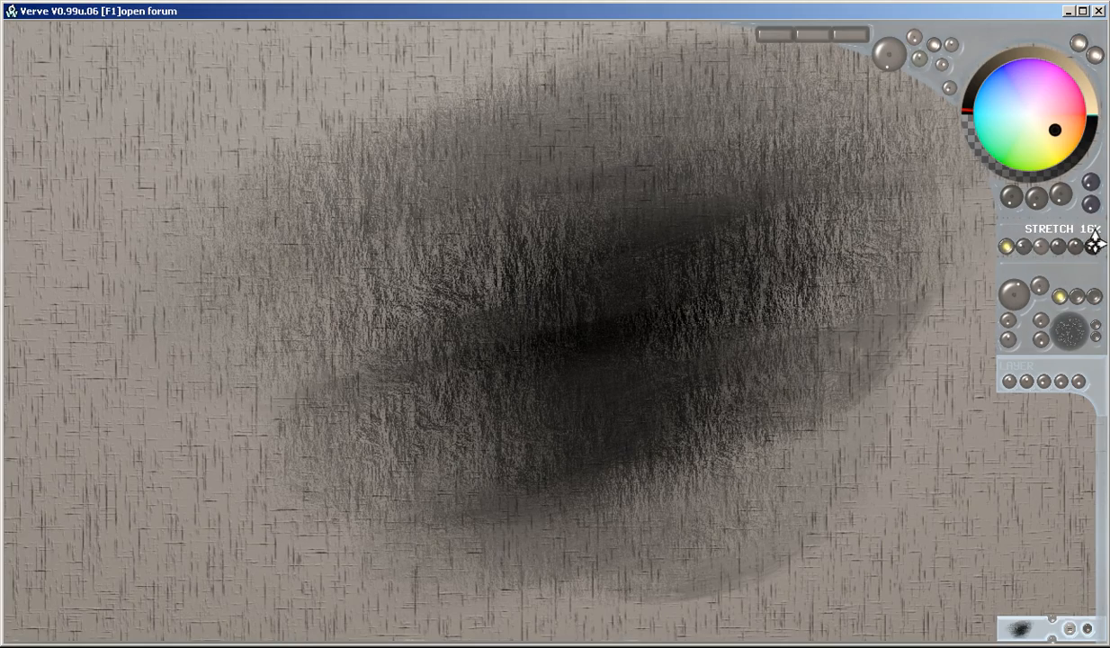
{"action": "left_click_drag", "start_coordinate": [1066, 248], "coordinate": [1108, 248]}
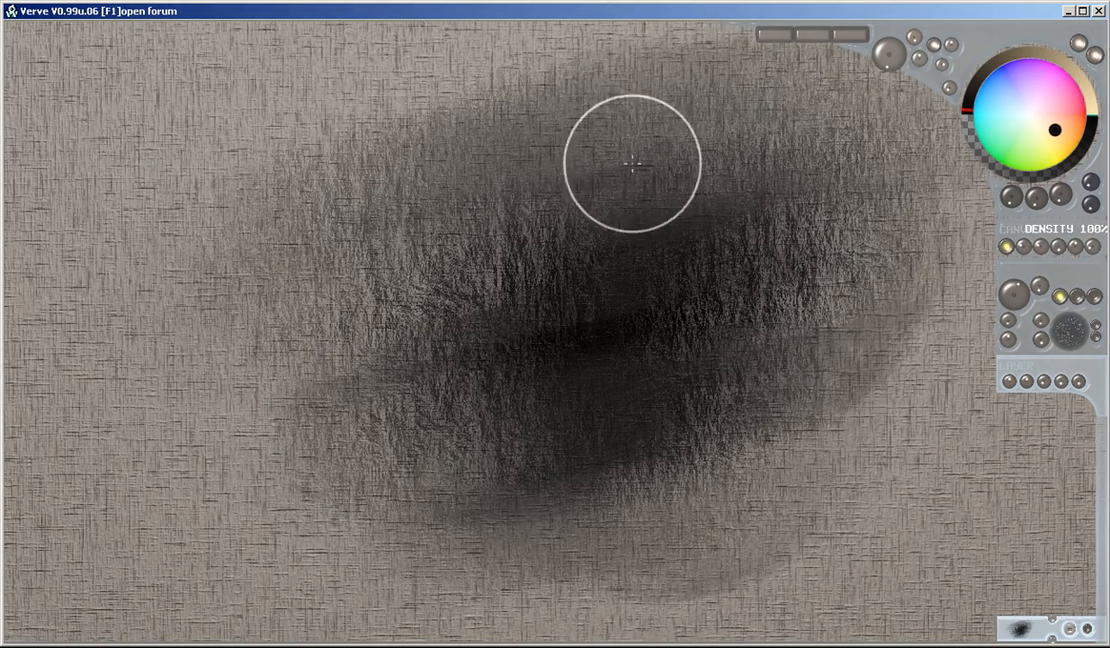
- Clear the canvas and paint a few short black strokes left of centre at brush size 62
{"action": "key", "text": "Delete"}
{"action": "scroll", "coordinate": [436, 248], "scroll_direction": "down", "scroll_amount": 4}
{"action": "mouse_move", "coordinate": [563, 137]}
{"action": "left_mouse_down"}
{"action": "mouse_move", "coordinate": [419, 314]}
{"action": "mouse_move", "coordinate": [460, 343]}
{"action": "left_mouse_up"}
{"action": "mouse_move", "coordinate": [522, 216]}
{"action": "left_mouse_down"}
{"action": "mouse_move", "coordinate": [540, 193]}
{"action": "mouse_move", "coordinate": [424, 353]}
{"action": "mouse_move", "coordinate": [327, 376]}
{"action": "mouse_move", "coordinate": [387, 337]}
{"action": "mouse_move", "coordinate": [421, 392]}
{"action": "left_mouse_up"}
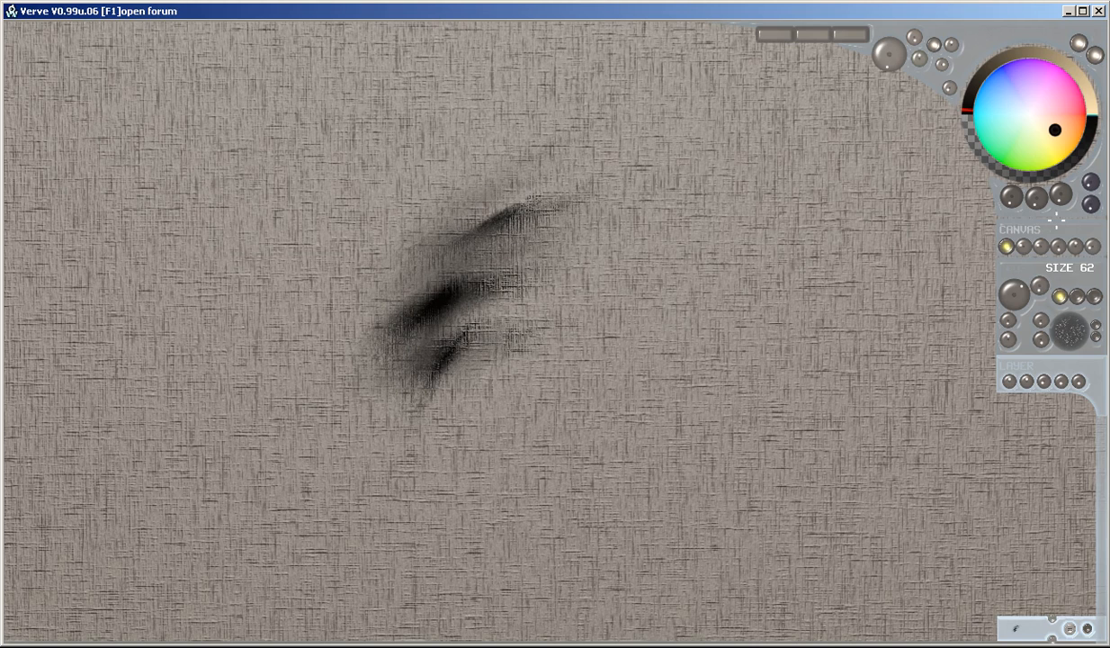
- Hide the canvas texture and paint heavy black strokes across the smooth surface, adding thick ones at 31% fluidity
{"action": "left_click", "coordinate": [1006, 249]}
{"action": "left_click", "coordinate": [1005, 252]}
{"action": "left_click", "coordinate": [1005, 252]}
{"action": "mouse_move", "coordinate": [682, 184]}
{"action": "left_mouse_down"}
{"action": "mouse_move", "coordinate": [614, 277]}
{"action": "mouse_move", "coordinate": [902, 210]}
{"action": "mouse_move", "coordinate": [691, 348]}
{"action": "left_mouse_up"}
{"action": "left_click_drag", "start_coordinate": [792, 193], "coordinate": [517, 382]}
{"action": "mouse_move", "coordinate": [873, 269]}
{"action": "left_mouse_down"}
{"action": "mouse_move", "coordinate": [697, 463]}
{"action": "mouse_move", "coordinate": [450, 490]}
{"action": "mouse_move", "coordinate": [711, 441]}
{"action": "mouse_move", "coordinate": [471, 478]}
{"action": "mouse_move", "coordinate": [634, 438]}
{"action": "mouse_move", "coordinate": [892, 302]}
{"action": "mouse_move", "coordinate": [725, 357]}
{"action": "mouse_move", "coordinate": [427, 607]}
{"action": "left_mouse_up"}
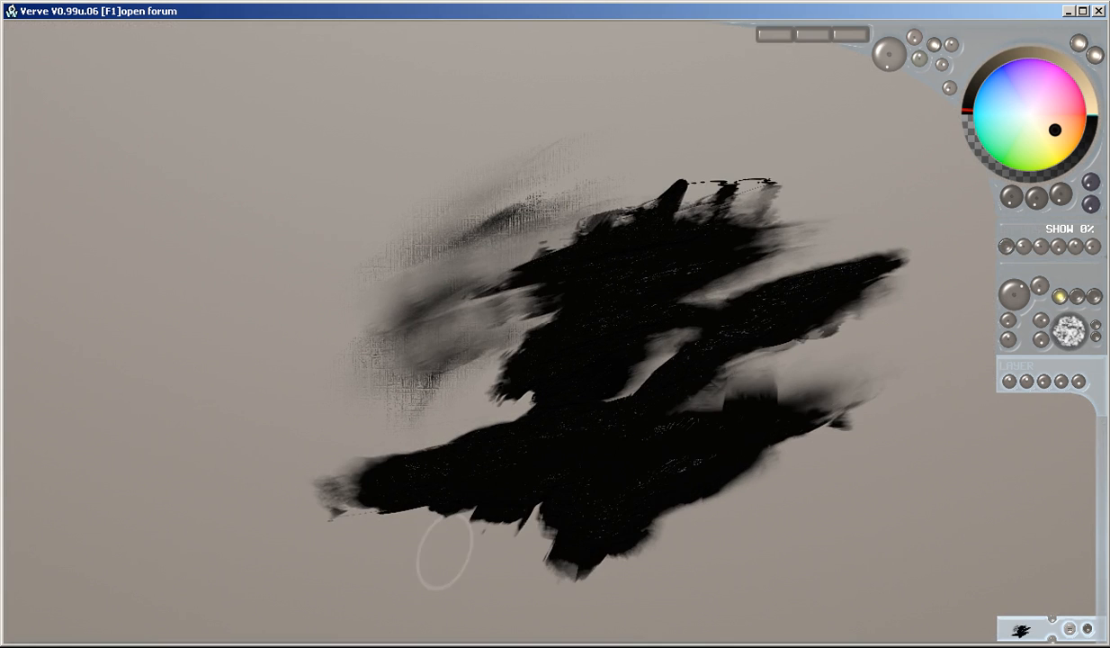
{"action": "mouse_move", "coordinate": [501, 252]}
{"action": "left_mouse_down"}
{"action": "mouse_move", "coordinate": [344, 327]}
{"action": "mouse_move", "coordinate": [360, 270]}
{"action": "mouse_move", "coordinate": [469, 111]}
{"action": "mouse_move", "coordinate": [336, 315]}
{"action": "mouse_move", "coordinate": [499, 348]}
{"action": "left_mouse_up"}
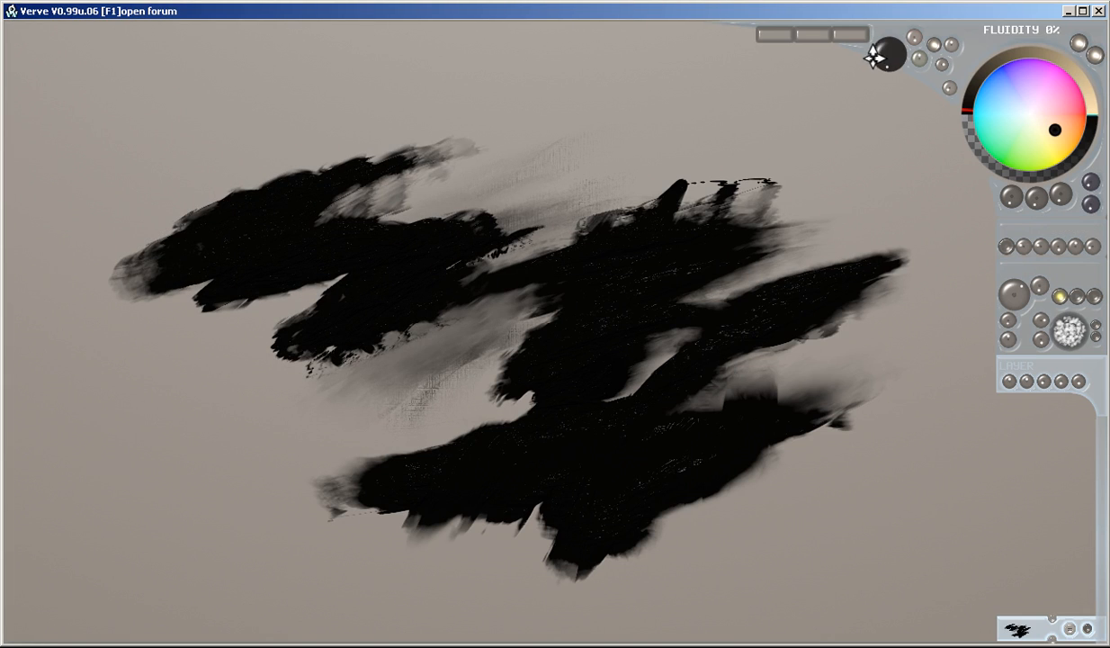
{"action": "mouse_move", "coordinate": [889, 120]}
{"action": "left_mouse_down"}
{"action": "mouse_move", "coordinate": [730, 317]}
{"action": "mouse_move", "coordinate": [616, 160]}
{"action": "left_mouse_up"}
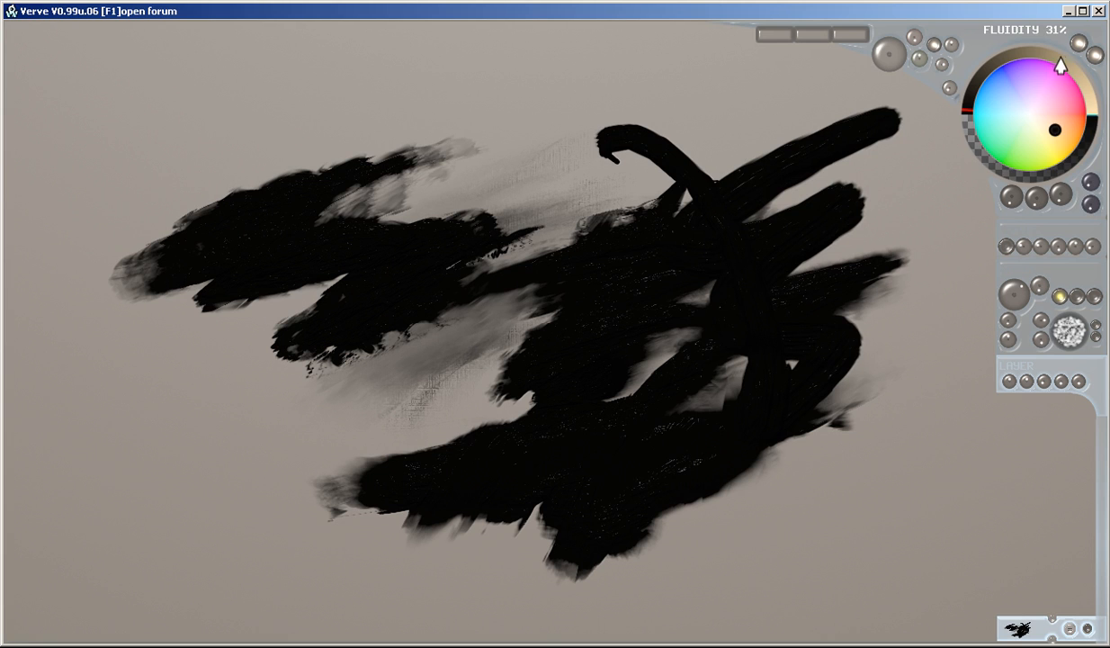
- Paint thick ochre strokes over the black mass and show the canvas texture again
{"action": "left_click_drag", "start_coordinate": [1055, 132], "coordinate": [1065, 134]}
{"action": "mouse_move", "coordinate": [722, 100]}
{"action": "left_mouse_down"}
{"action": "mouse_move", "coordinate": [601, 152]}
{"action": "mouse_move", "coordinate": [693, 293]}
{"action": "mouse_move", "coordinate": [453, 302]}
{"action": "mouse_move", "coordinate": [548, 261]}
{"action": "mouse_move", "coordinate": [510, 457]}
{"action": "left_mouse_up"}
{"action": "left_click", "coordinate": [1006, 245]}
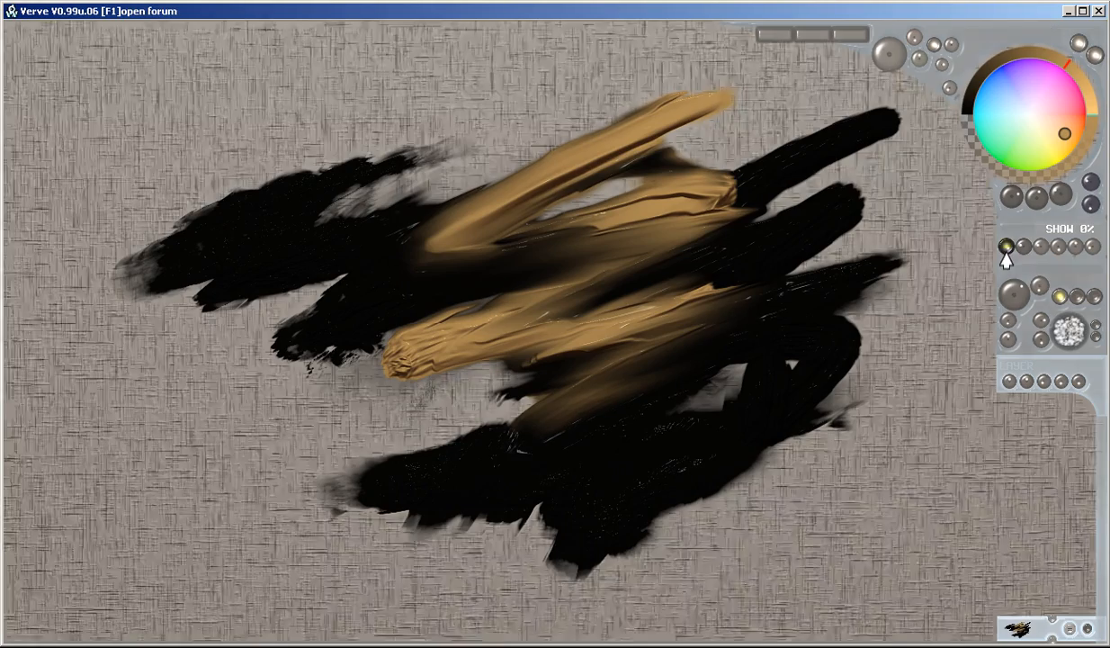
- Clear the canvas and paint ochre zigzag strokes on the weave, trying thicker raised paint with build up at 37%
{"action": "key", "text": "Delete"}
{"action": "mouse_move", "coordinate": [758, 116]}
{"action": "left_mouse_down"}
{"action": "mouse_move", "coordinate": [483, 299]}
{"action": "mouse_move", "coordinate": [434, 428]}
{"action": "left_mouse_up"}
{"action": "mouse_move", "coordinate": [536, 351]}
{"action": "left_mouse_down"}
{"action": "mouse_move", "coordinate": [720, 122]}
{"action": "mouse_move", "coordinate": [549, 339]}
{"action": "mouse_move", "coordinate": [490, 280]}
{"action": "mouse_move", "coordinate": [501, 464]}
{"action": "left_mouse_up"}
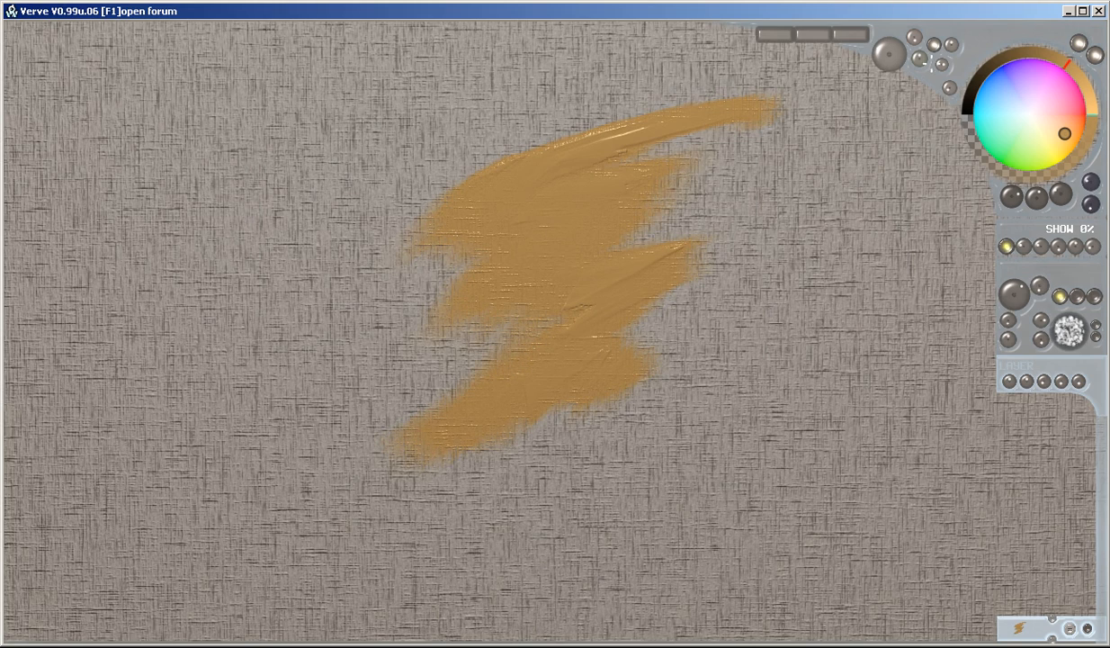
{"action": "mouse_move", "coordinate": [903, 190]}
{"action": "left_mouse_down"}
{"action": "mouse_move", "coordinate": [726, 295]}
{"action": "mouse_move", "coordinate": [702, 490]}
{"action": "mouse_move", "coordinate": [790, 511]}
{"action": "left_mouse_up"}
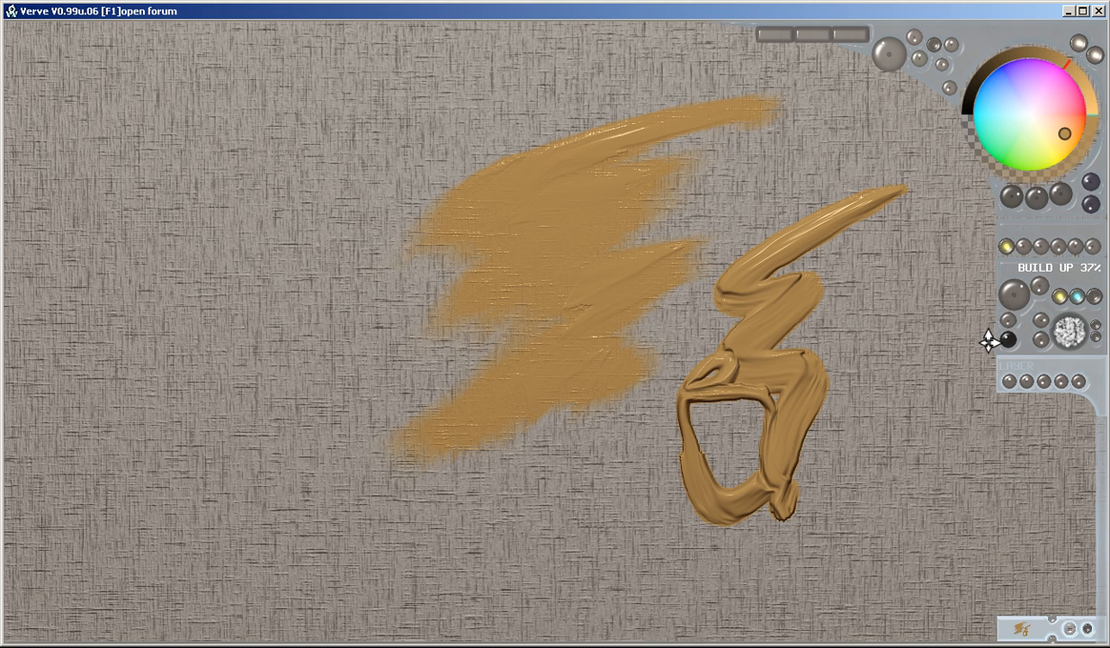
{"action": "mouse_move", "coordinate": [861, 143]}
{"action": "left_mouse_down"}
{"action": "mouse_move", "coordinate": [817, 154]}
{"action": "mouse_move", "coordinate": [835, 398]}
{"action": "mouse_move", "coordinate": [782, 461]}
{"action": "left_mouse_up"}
- Pick dark blue and paint looping fluid strokes over and around the ochre marks
{"action": "left_click", "coordinate": [1002, 86]}
{"action": "mouse_move", "coordinate": [616, 144]}
{"action": "left_mouse_down"}
{"action": "mouse_move", "coordinate": [607, 297]}
{"action": "mouse_move", "coordinate": [644, 454]}
{"action": "left_mouse_up"}
{"action": "mouse_move", "coordinate": [301, 334]}
{"action": "left_mouse_down"}
{"action": "mouse_move", "coordinate": [490, 387]}
{"action": "mouse_move", "coordinate": [594, 261]}
{"action": "mouse_move", "coordinate": [756, 504]}
{"action": "mouse_move", "coordinate": [913, 351]}
{"action": "mouse_move", "coordinate": [788, 186]}
{"action": "mouse_move", "coordinate": [665, 135]}
{"action": "mouse_move", "coordinate": [509, 111]}
{"action": "mouse_move", "coordinate": [337, 187]}
{"action": "mouse_move", "coordinate": [252, 256]}
{"action": "mouse_move", "coordinate": [292, 482]}
{"action": "mouse_move", "coordinate": [346, 454]}
{"action": "mouse_move", "coordinate": [446, 562]}
{"action": "left_mouse_up"}
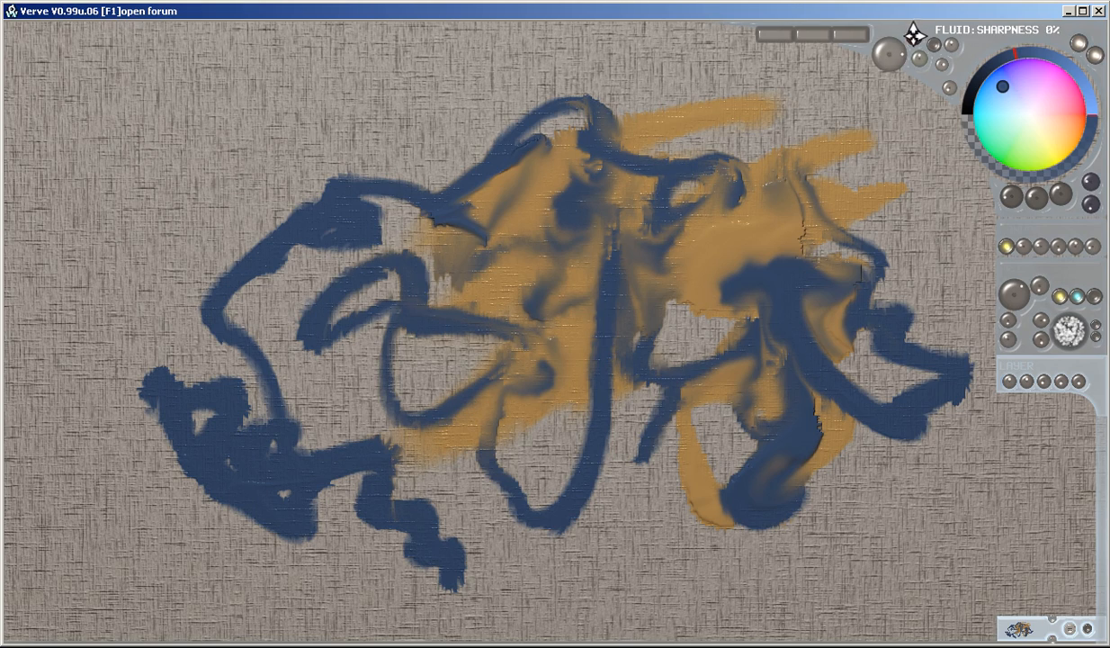
{"action": "mouse_move", "coordinate": [689, 72]}
{"action": "left_mouse_down"}
{"action": "mouse_move", "coordinate": [216, 162]}
{"action": "mouse_move", "coordinate": [81, 270]}
{"action": "left_mouse_up"}
{"action": "mouse_move", "coordinate": [387, 270]}
{"action": "left_mouse_down"}
{"action": "mouse_move", "coordinate": [518, 369]}
{"action": "mouse_move", "coordinate": [666, 540]}
{"action": "mouse_move", "coordinate": [884, 496]}
{"action": "mouse_move", "coordinate": [513, 576]}
{"action": "mouse_move", "coordinate": [793, 508]}
{"action": "mouse_move", "coordinate": [792, 441]}
{"action": "mouse_move", "coordinate": [899, 270]}
{"action": "mouse_move", "coordinate": [905, 405]}
{"action": "left_mouse_up"}
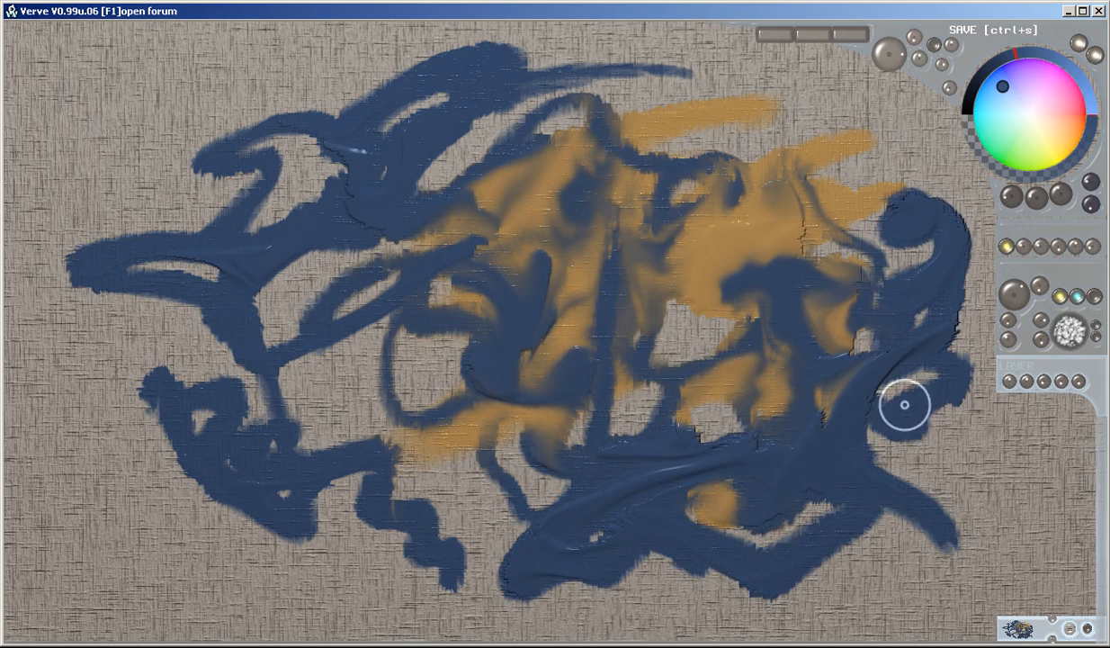
{"action": "mouse_move", "coordinate": [500, 406]}
{"action": "left_mouse_down"}
{"action": "mouse_move", "coordinate": [651, 249]}
{"action": "mouse_move", "coordinate": [598, 144]}
{"action": "mouse_move", "coordinate": [889, 163]}
{"action": "left_mouse_up"}
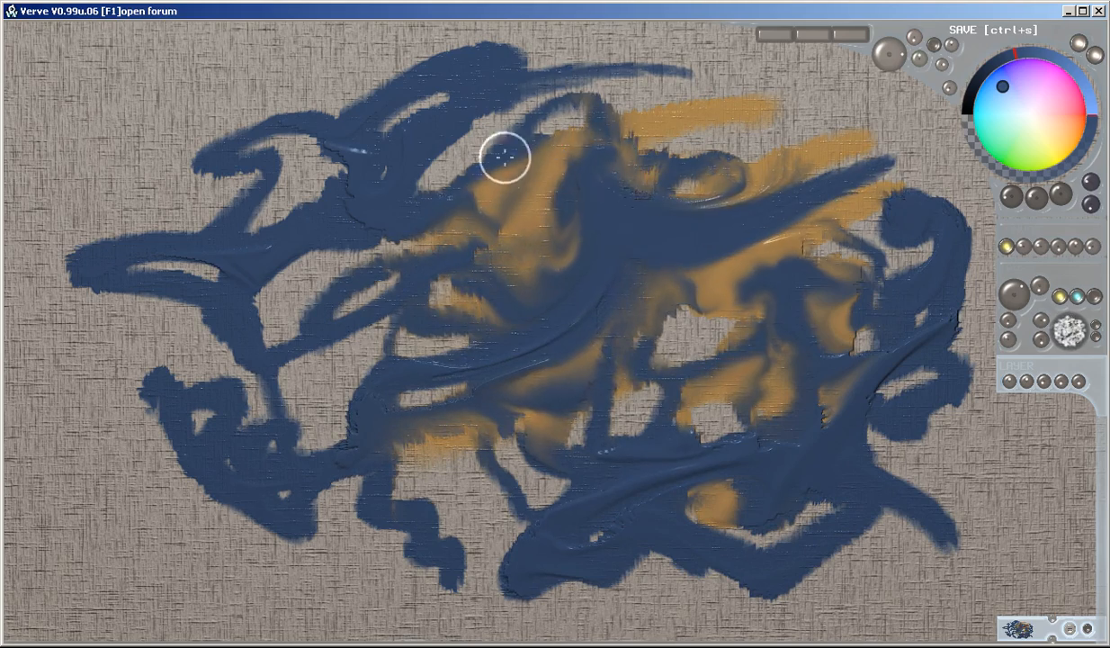
{"action": "mouse_move", "coordinate": [801, 279]}
{"action": "left_mouse_down"}
{"action": "mouse_move", "coordinate": [540, 216]}
{"action": "mouse_move", "coordinate": [421, 367]}
{"action": "mouse_move", "coordinate": [699, 434]}
{"action": "mouse_move", "coordinate": [885, 179]}
{"action": "left_mouse_up"}
- Switch to bright yellow and sweep thick fluid strokes over the blue and ochre paint
{"action": "left_click", "coordinate": [1079, 112]}
{"action": "mouse_move", "coordinate": [776, 290]}
{"action": "left_mouse_down"}
{"action": "mouse_move", "coordinate": [617, 263]}
{"action": "mouse_move", "coordinate": [547, 356]}
{"action": "mouse_move", "coordinate": [428, 396]}
{"action": "left_mouse_up"}
{"action": "left_click", "coordinate": [1067, 151]}
{"action": "mouse_move", "coordinate": [715, 244]}
{"action": "left_mouse_down"}
{"action": "mouse_move", "coordinate": [454, 270]}
{"action": "mouse_move", "coordinate": [554, 412]}
{"action": "left_mouse_up"}
{"action": "mouse_move", "coordinate": [510, 349]}
{"action": "left_mouse_down"}
{"action": "mouse_move", "coordinate": [720, 198]}
{"action": "mouse_move", "coordinate": [587, 387]}
{"action": "mouse_move", "coordinate": [610, 300]}
{"action": "left_mouse_up"}
{"action": "mouse_move", "coordinate": [740, 223]}
{"action": "left_mouse_down"}
{"action": "mouse_move", "coordinate": [486, 310]}
{"action": "mouse_move", "coordinate": [626, 337]}
{"action": "mouse_move", "coordinate": [585, 292]}
{"action": "mouse_move", "coordinate": [670, 292]}
{"action": "mouse_move", "coordinate": [652, 333]}
{"action": "mouse_move", "coordinate": [567, 292]}
{"action": "mouse_move", "coordinate": [715, 275]}
{"action": "mouse_move", "coordinate": [844, 335]}
{"action": "mouse_move", "coordinate": [745, 350]}
{"action": "mouse_move", "coordinate": [702, 386]}
{"action": "mouse_move", "coordinate": [652, 400]}
{"action": "mouse_move", "coordinate": [796, 389]}
{"action": "mouse_move", "coordinate": [769, 319]}
{"action": "mouse_move", "coordinate": [808, 274]}
{"action": "mouse_move", "coordinate": [770, 229]}
{"action": "mouse_move", "coordinate": [612, 220]}
{"action": "left_mouse_up"}
{"action": "mouse_move", "coordinate": [790, 237]}
{"action": "left_mouse_down"}
{"action": "mouse_move", "coordinate": [712, 223]}
{"action": "mouse_move", "coordinate": [605, 262]}
{"action": "mouse_move", "coordinate": [526, 210]}
{"action": "left_mouse_up"}
{"action": "mouse_move", "coordinate": [837, 125]}
{"action": "left_mouse_down"}
{"action": "mouse_move", "coordinate": [815, 156]}
{"action": "mouse_move", "coordinate": [711, 114]}
{"action": "left_mouse_up"}
{"action": "left_click_drag", "start_coordinate": [901, 140], "coordinate": [764, 184]}
{"action": "left_click_drag", "start_coordinate": [837, 173], "coordinate": [729, 243]}
{"action": "left_click_drag", "start_coordinate": [904, 178], "coordinate": [666, 292]}
{"action": "left_click_drag", "start_coordinate": [886, 269], "coordinate": [670, 347]}
{"action": "left_click_drag", "start_coordinate": [837, 270], "coordinate": [684, 347]}
{"action": "mouse_move", "coordinate": [864, 315]}
{"action": "left_mouse_down"}
{"action": "mouse_move", "coordinate": [726, 360]}
{"action": "mouse_move", "coordinate": [625, 421]}
{"action": "mouse_move", "coordinate": [697, 481]}
{"action": "mouse_move", "coordinate": [828, 432]}
{"action": "mouse_move", "coordinate": [878, 310]}
{"action": "mouse_move", "coordinate": [742, 313]}
{"action": "mouse_move", "coordinate": [891, 396]}
{"action": "mouse_move", "coordinate": [850, 571]}
{"action": "mouse_move", "coordinate": [643, 576]}
{"action": "mouse_move", "coordinate": [450, 503]}
{"action": "mouse_move", "coordinate": [550, 459]}
{"action": "mouse_move", "coordinate": [531, 378]}
{"action": "mouse_move", "coordinate": [648, 539]}
{"action": "mouse_move", "coordinate": [513, 422]}
{"action": "mouse_move", "coordinate": [604, 455]}
{"action": "left_mouse_up"}
{"action": "mouse_move", "coordinate": [354, 437]}
{"action": "left_mouse_down"}
{"action": "mouse_move", "coordinate": [288, 333]}
{"action": "mouse_move", "coordinate": [528, 288]}
{"action": "mouse_move", "coordinate": [557, 324]}
{"action": "mouse_move", "coordinate": [622, 219]}
{"action": "mouse_move", "coordinate": [571, 314]}
{"action": "mouse_move", "coordinate": [558, 193]}
{"action": "mouse_move", "coordinate": [288, 90]}
{"action": "mouse_move", "coordinate": [503, 180]}
{"action": "mouse_move", "coordinate": [333, 232]}
{"action": "mouse_move", "coordinate": [496, 247]}
{"action": "mouse_move", "coordinate": [667, 116]}
{"action": "left_mouse_up"}
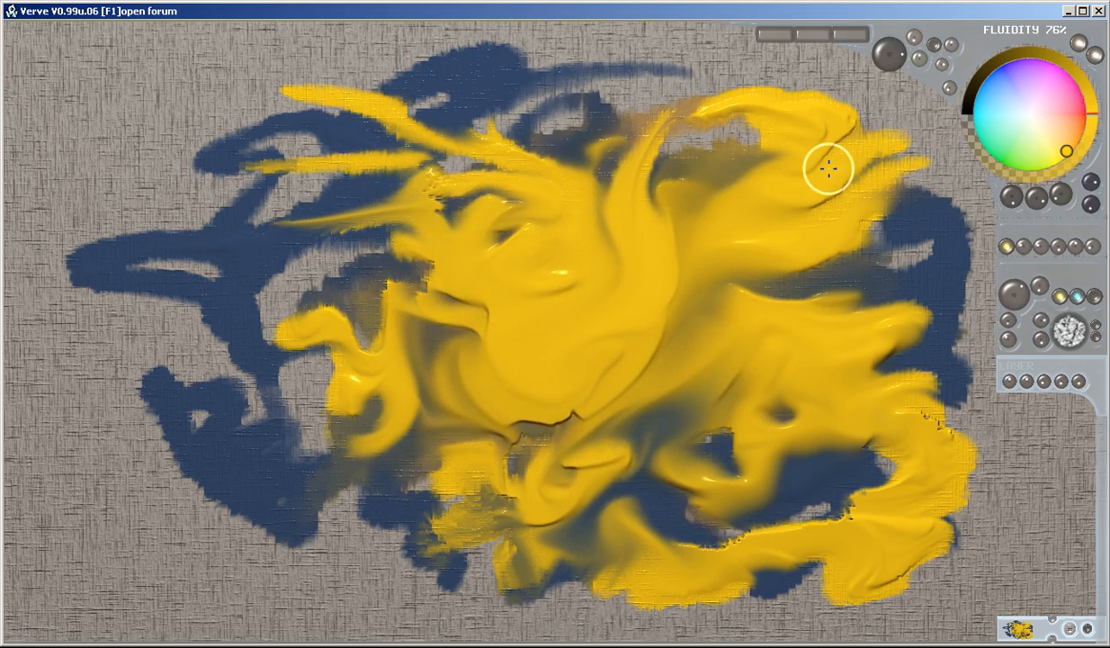
- Swirl and blend yellow strokes through the blue paint at 76% fluidity, adding thin raised ridges
{"action": "left_click_drag", "start_coordinate": [855, 194], "coordinate": [550, 368]}
{"action": "mouse_move", "coordinate": [881, 216]}
{"action": "left_mouse_down"}
{"action": "mouse_move", "coordinate": [736, 262]}
{"action": "mouse_move", "coordinate": [432, 414]}
{"action": "mouse_move", "coordinate": [540, 171]}
{"action": "mouse_move", "coordinate": [540, 334]}
{"action": "mouse_move", "coordinate": [862, 389]}
{"action": "mouse_move", "coordinate": [793, 315]}
{"action": "mouse_move", "coordinate": [693, 432]}
{"action": "mouse_move", "coordinate": [969, 478]}
{"action": "left_mouse_up"}
{"action": "mouse_move", "coordinate": [887, 477]}
{"action": "left_mouse_down"}
{"action": "mouse_move", "coordinate": [927, 513]}
{"action": "mouse_move", "coordinate": [846, 396]}
{"action": "mouse_move", "coordinate": [855, 523]}
{"action": "mouse_move", "coordinate": [864, 305]}
{"action": "mouse_move", "coordinate": [810, 328]}
{"action": "mouse_move", "coordinate": [797, 360]}
{"action": "left_mouse_up"}
{"action": "mouse_move", "coordinate": [956, 211]}
{"action": "left_mouse_down"}
{"action": "mouse_move", "coordinate": [916, 265]}
{"action": "mouse_move", "coordinate": [850, 266]}
{"action": "mouse_move", "coordinate": [808, 306]}
{"action": "mouse_move", "coordinate": [801, 342]}
{"action": "mouse_move", "coordinate": [724, 362]}
{"action": "mouse_move", "coordinate": [625, 313]}
{"action": "left_mouse_up"}
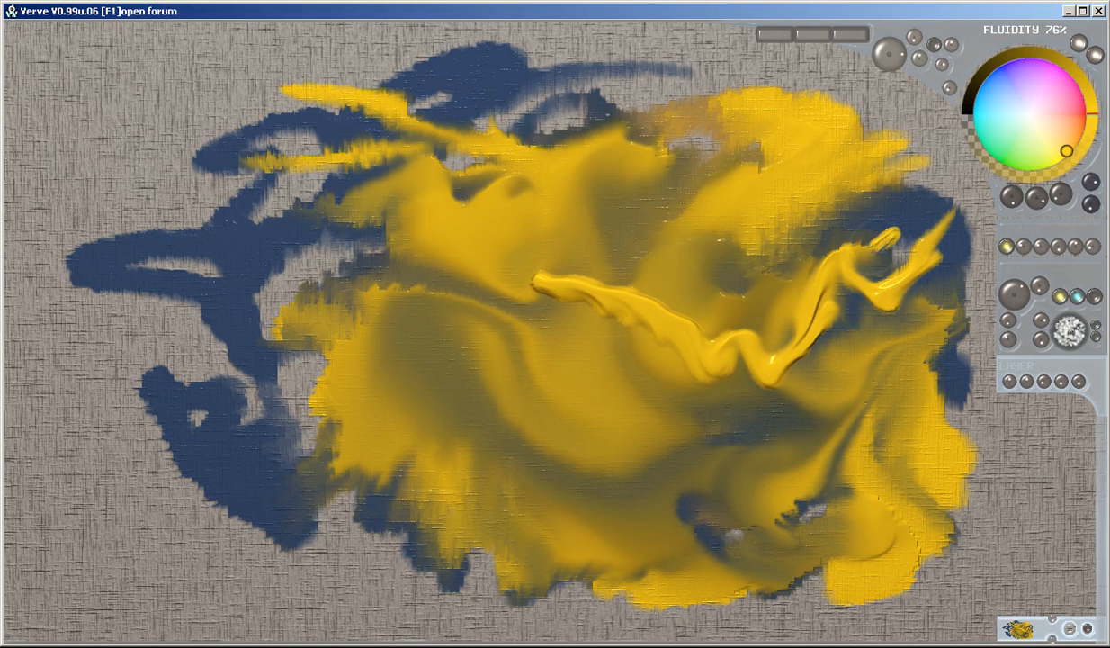
{"action": "mouse_move", "coordinate": [853, 208]}
{"action": "left_mouse_down"}
{"action": "mouse_move", "coordinate": [810, 216]}
{"action": "mouse_move", "coordinate": [634, 166]}
{"action": "left_mouse_up"}
{"action": "left_click_drag", "start_coordinate": [944, 178], "coordinate": [932, 199]}
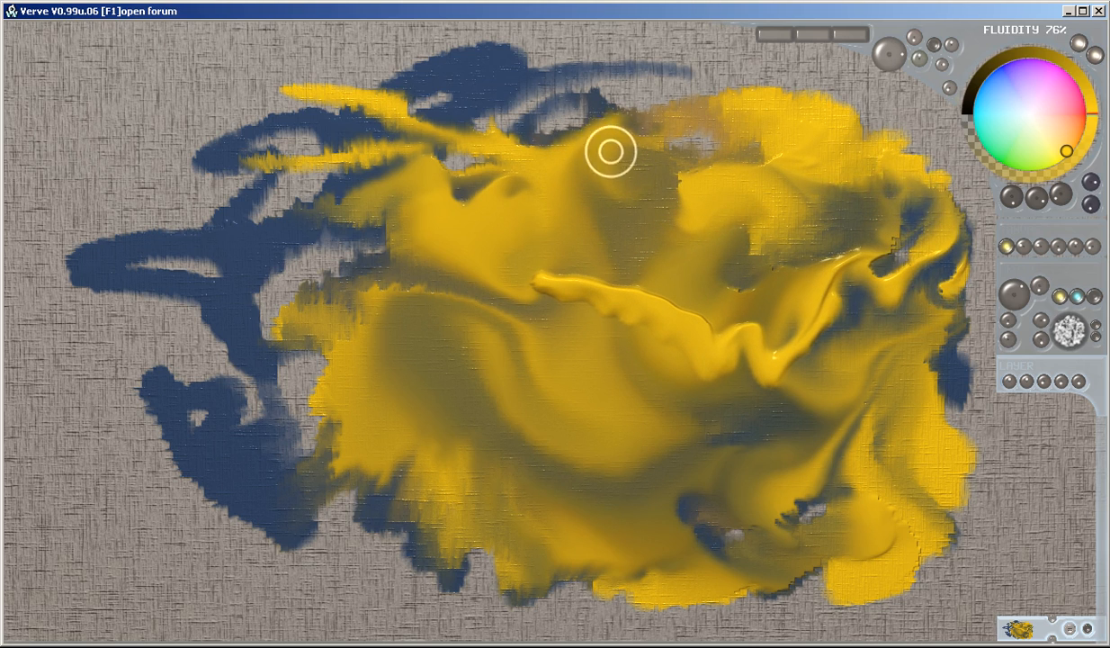
{"action": "left_click_drag", "start_coordinate": [706, 212], "coordinate": [631, 270]}
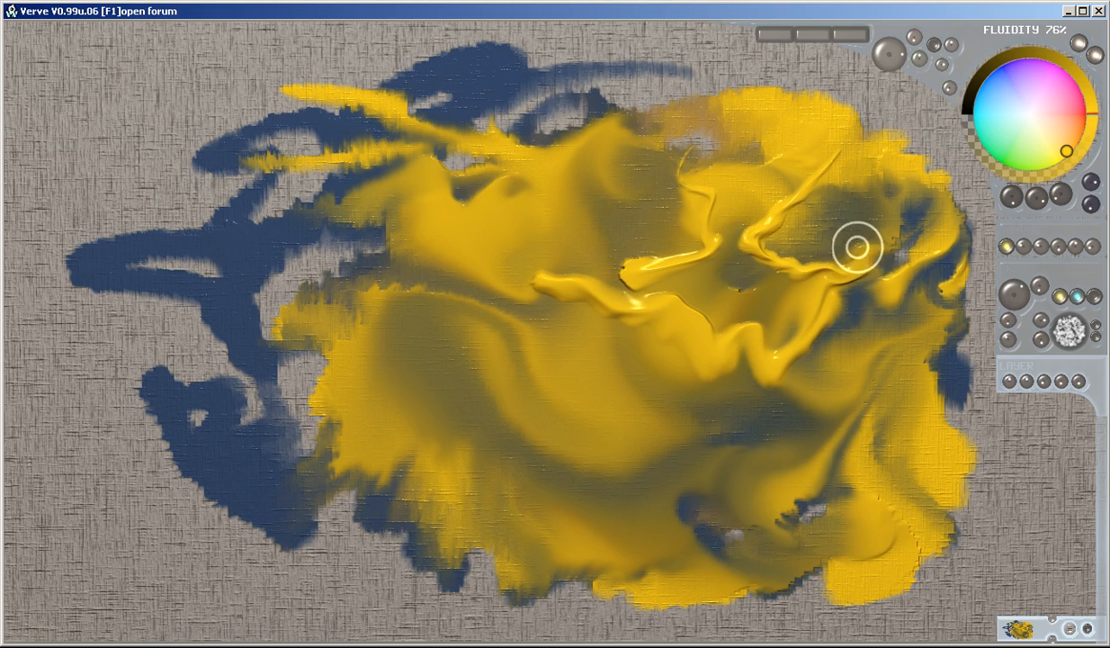
{"action": "left_click_drag", "start_coordinate": [872, 255], "coordinate": [879, 247]}
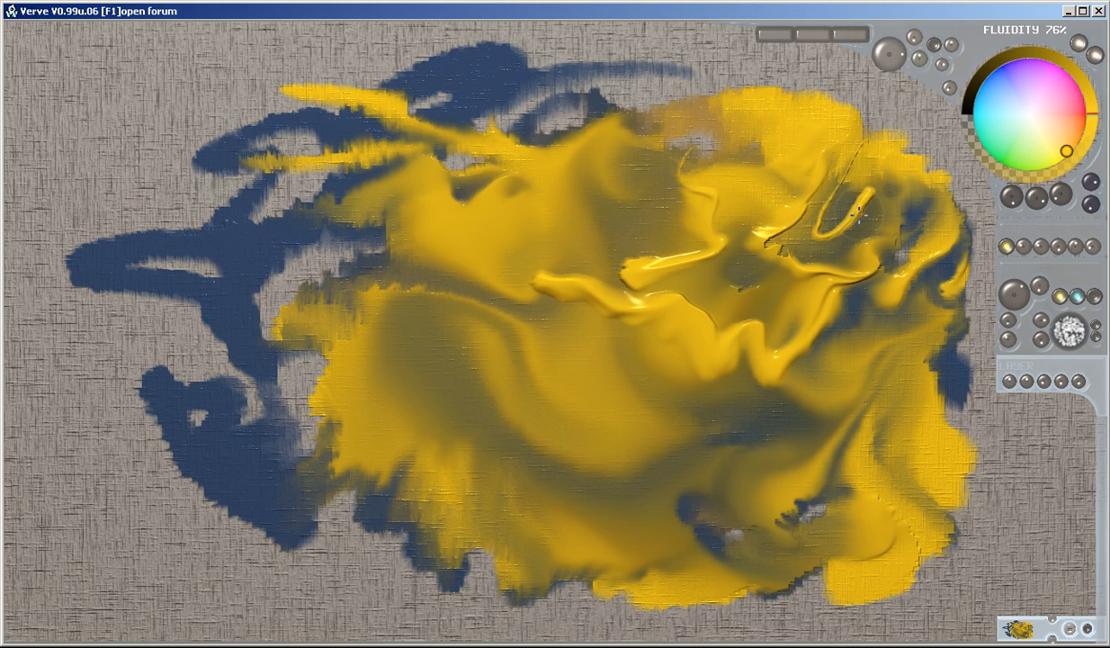
{"action": "mouse_move", "coordinate": [606, 172]}
{"action": "left_mouse_down"}
{"action": "mouse_move", "coordinate": [418, 243]}
{"action": "mouse_move", "coordinate": [396, 228]}
{"action": "left_mouse_up"}
- Set the fluidity to 23% and layer bristly, ridged yellow strokes across the centre of the painting
{"action": "left_click_drag", "start_coordinate": [889, 55], "coordinate": [835, 100]}
{"action": "mouse_move", "coordinate": [792, 182]}
{"action": "left_mouse_down"}
{"action": "mouse_move", "coordinate": [546, 270]}
{"action": "mouse_move", "coordinate": [587, 332]}
{"action": "mouse_move", "coordinate": [702, 439]}
{"action": "left_mouse_up"}
{"action": "mouse_move", "coordinate": [681, 304]}
{"action": "left_mouse_down"}
{"action": "mouse_move", "coordinate": [707, 311]}
{"action": "mouse_move", "coordinate": [745, 421]}
{"action": "left_mouse_up"}
{"action": "mouse_move", "coordinate": [530, 349]}
{"action": "left_mouse_down"}
{"action": "mouse_move", "coordinate": [587, 395]}
{"action": "mouse_move", "coordinate": [531, 418]}
{"action": "mouse_move", "coordinate": [625, 383]}
{"action": "mouse_move", "coordinate": [663, 387]}
{"action": "left_mouse_up"}
{"action": "mouse_move", "coordinate": [598, 358]}
{"action": "left_mouse_down"}
{"action": "mouse_move", "coordinate": [550, 454]}
{"action": "mouse_move", "coordinate": [662, 399]}
{"action": "mouse_move", "coordinate": [533, 302]}
{"action": "mouse_move", "coordinate": [633, 270]}
{"action": "left_mouse_up"}
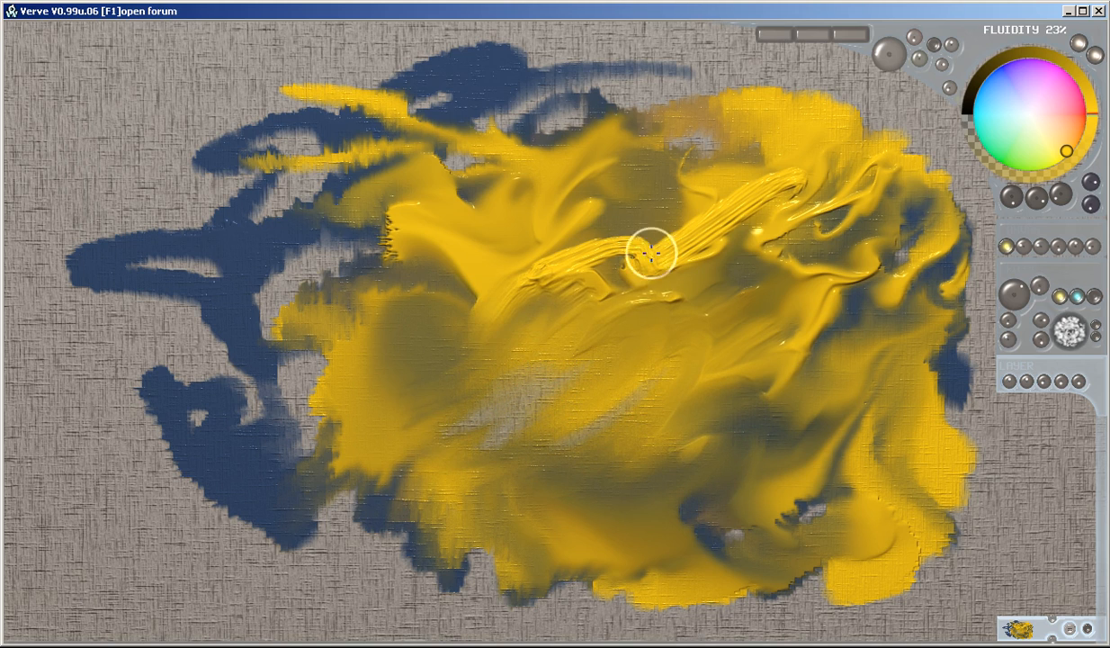
{"action": "mouse_move", "coordinate": [535, 341]}
{"action": "left_mouse_down"}
{"action": "mouse_move", "coordinate": [636, 400]}
{"action": "mouse_move", "coordinate": [716, 355]}
{"action": "left_mouse_up"}
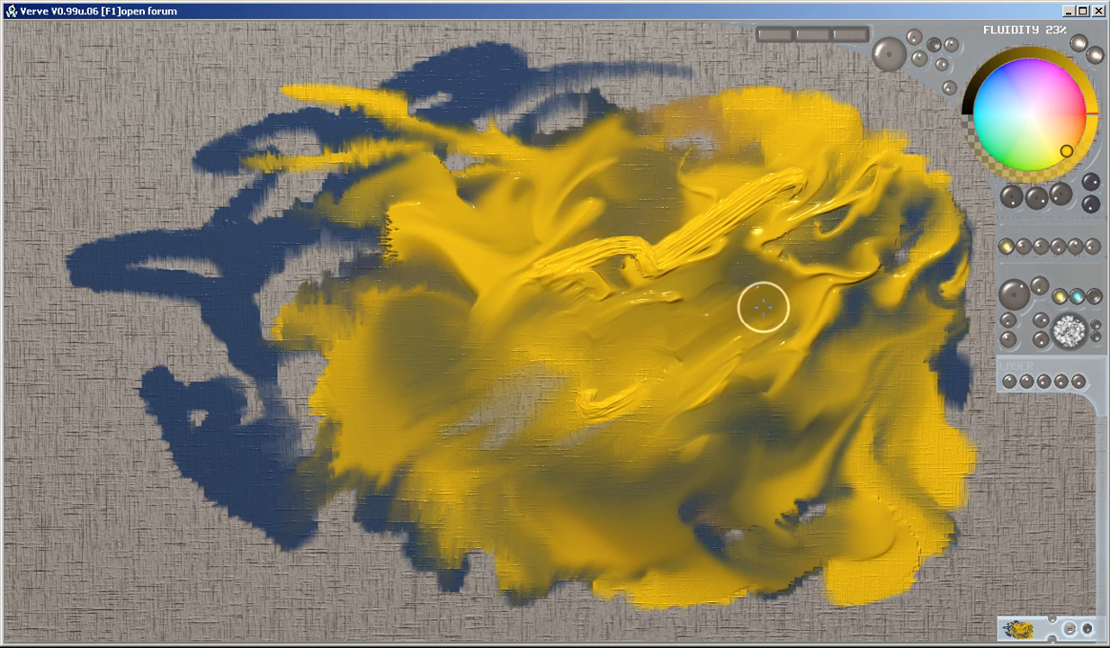
{"action": "mouse_move", "coordinate": [718, 318]}
{"action": "left_mouse_down"}
{"action": "mouse_move", "coordinate": [522, 360]}
{"action": "mouse_move", "coordinate": [746, 315]}
{"action": "mouse_move", "coordinate": [441, 504]}
{"action": "mouse_move", "coordinate": [773, 396]}
{"action": "left_mouse_up"}
{"action": "mouse_move", "coordinate": [667, 406]}
{"action": "left_mouse_down"}
{"action": "mouse_move", "coordinate": [450, 392]}
{"action": "mouse_move", "coordinate": [693, 346]}
{"action": "mouse_move", "coordinate": [576, 409]}
{"action": "mouse_move", "coordinate": [592, 351]}
{"action": "mouse_move", "coordinate": [680, 367]}
{"action": "left_mouse_up"}
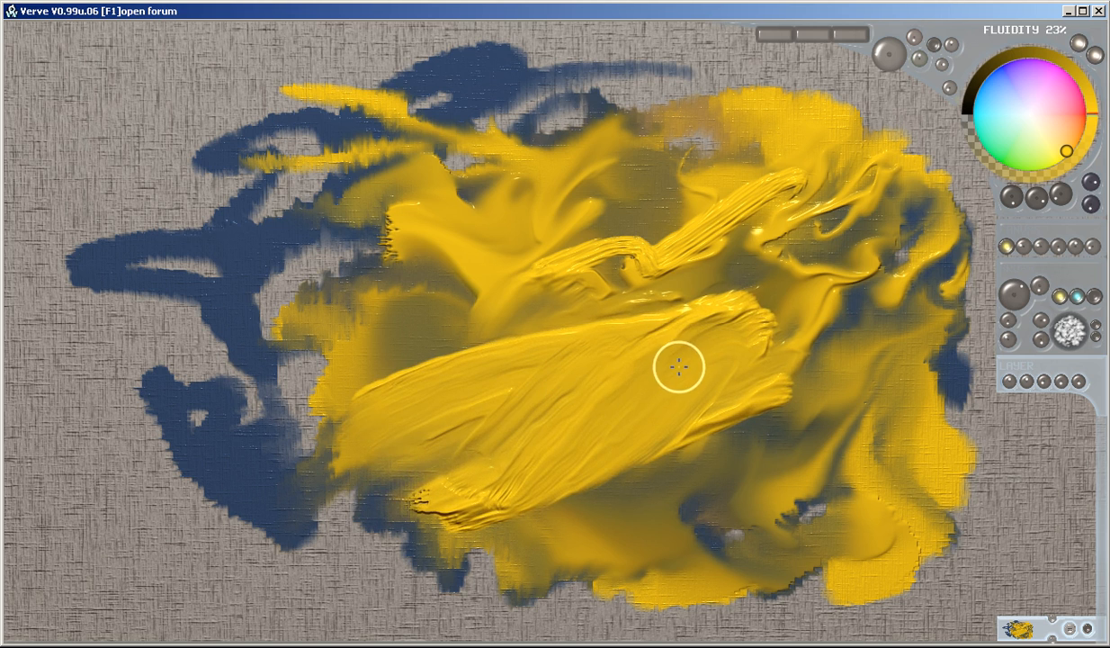
- Extend the bristly yellow strokes over the blue marks and canvas at the painting's left side and back into its centre
{"action": "mouse_move", "coordinate": [346, 349]}
{"action": "left_mouse_down"}
{"action": "mouse_move", "coordinate": [68, 522]}
{"action": "mouse_move", "coordinate": [22, 579]}
{"action": "mouse_move", "coordinate": [346, 473]}
{"action": "mouse_move", "coordinate": [340, 553]}
{"action": "mouse_move", "coordinate": [369, 353]}
{"action": "mouse_move", "coordinate": [315, 331]}
{"action": "mouse_move", "coordinate": [275, 358]}
{"action": "mouse_move", "coordinate": [297, 403]}
{"action": "mouse_move", "coordinate": [373, 488]}
{"action": "mouse_move", "coordinate": [189, 583]}
{"action": "mouse_move", "coordinate": [289, 529]}
{"action": "mouse_move", "coordinate": [299, 504]}
{"action": "mouse_move", "coordinate": [101, 493]}
{"action": "left_mouse_up"}
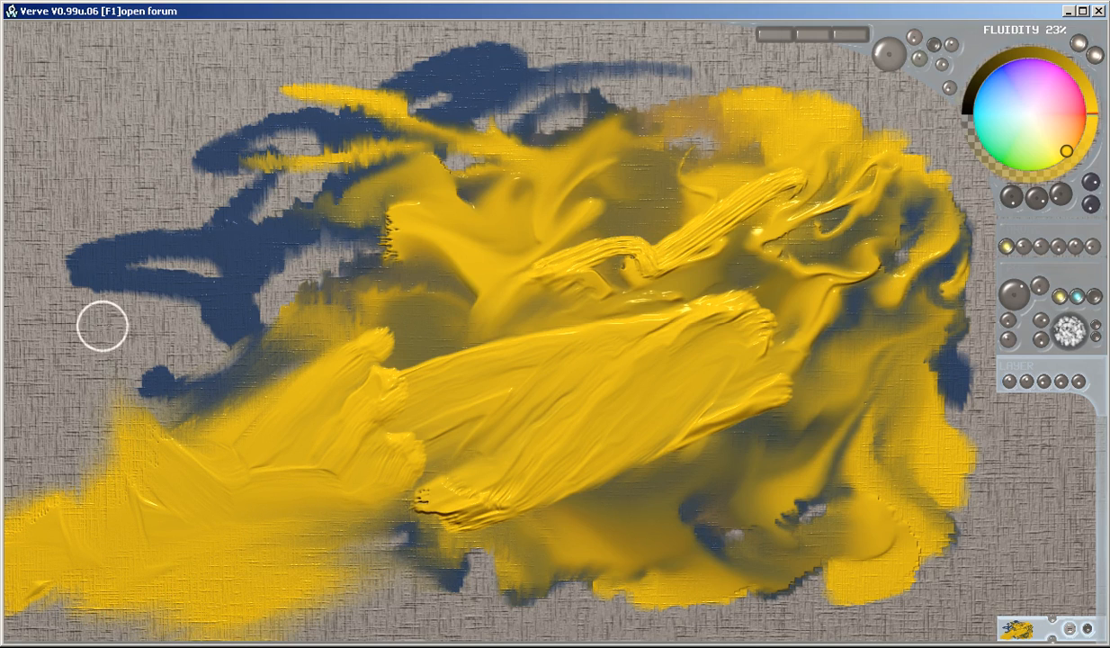
{"action": "mouse_move", "coordinate": [90, 335]}
{"action": "left_mouse_down"}
{"action": "mouse_move", "coordinate": [97, 476]}
{"action": "mouse_move", "coordinate": [108, 284]}
{"action": "mouse_move", "coordinate": [120, 343]}
{"action": "mouse_move", "coordinate": [97, 535]}
{"action": "mouse_move", "coordinate": [51, 520]}
{"action": "mouse_move", "coordinate": [53, 262]}
{"action": "mouse_move", "coordinate": [129, 261]}
{"action": "mouse_move", "coordinate": [131, 516]}
{"action": "mouse_move", "coordinate": [149, 503]}
{"action": "mouse_move", "coordinate": [130, 339]}
{"action": "left_mouse_up"}
{"action": "mouse_move", "coordinate": [126, 477]}
{"action": "left_mouse_down"}
{"action": "mouse_move", "coordinate": [94, 360]}
{"action": "mouse_move", "coordinate": [153, 504]}
{"action": "left_mouse_up"}
{"action": "left_click_drag", "start_coordinate": [180, 368], "coordinate": [192, 432]}
{"action": "mouse_move", "coordinate": [565, 249]}
{"action": "left_mouse_down"}
{"action": "mouse_move", "coordinate": [418, 373]}
{"action": "mouse_move", "coordinate": [596, 262]}
{"action": "left_mouse_up"}
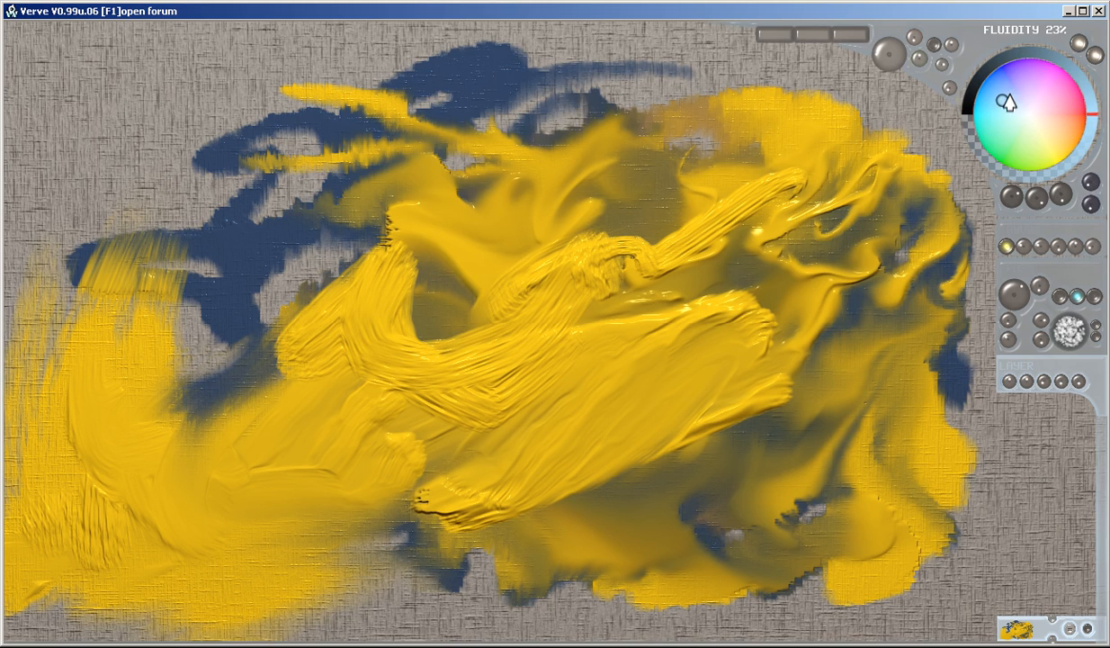
- Paint looping pale teal strokes through the centre, and add a layer with a broad teal patch at the lower centre
{"action": "mouse_move", "coordinate": [634, 242]}
{"action": "left_mouse_down"}
{"action": "mouse_move", "coordinate": [338, 410]}
{"action": "mouse_move", "coordinate": [792, 454]}
{"action": "mouse_move", "coordinate": [567, 432]}
{"action": "mouse_move", "coordinate": [731, 511]}
{"action": "mouse_move", "coordinate": [792, 396]}
{"action": "mouse_move", "coordinate": [949, 426]}
{"action": "mouse_move", "coordinate": [791, 369]}
{"action": "mouse_move", "coordinate": [793, 463]}
{"action": "left_mouse_up"}
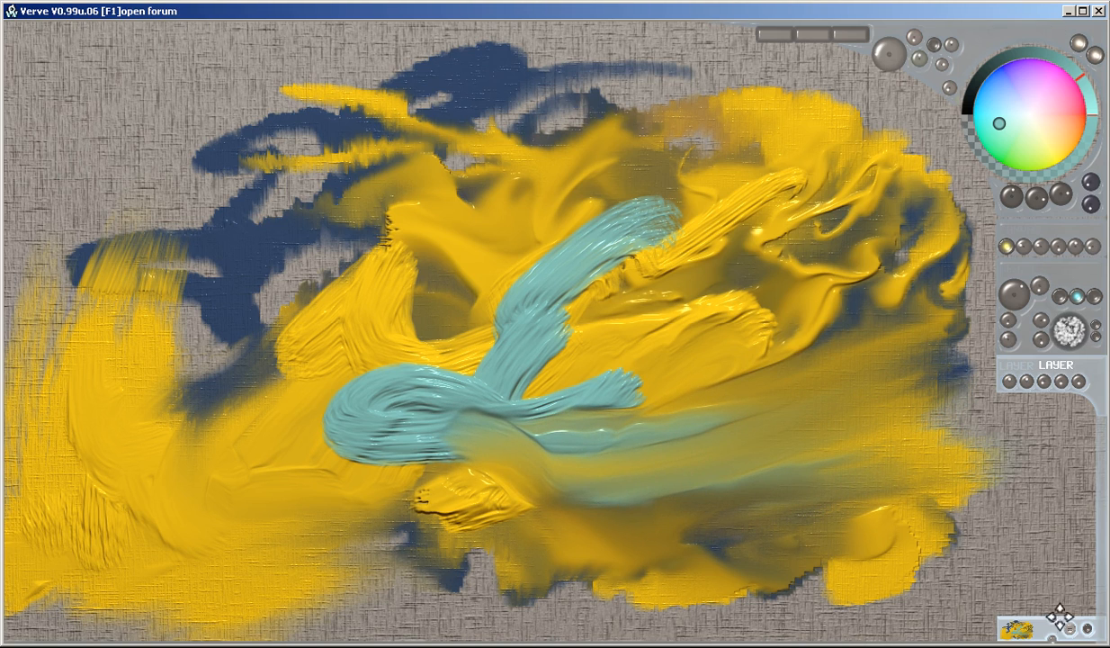
{"action": "left_click", "coordinate": [1052, 619]}
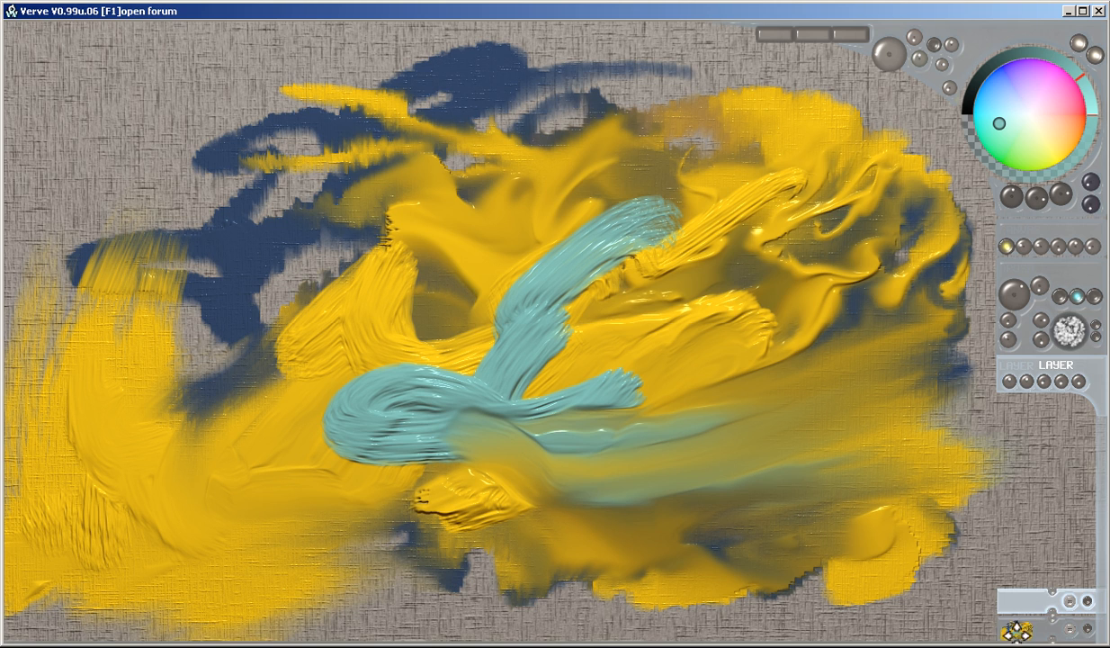
{"action": "mouse_move", "coordinate": [913, 432]}
{"action": "left_mouse_down"}
{"action": "mouse_move", "coordinate": [802, 432]}
{"action": "mouse_move", "coordinate": [703, 390]}
{"action": "mouse_move", "coordinate": [599, 435]}
{"action": "left_mouse_up"}
{"action": "mouse_move", "coordinate": [848, 430]}
{"action": "left_mouse_down"}
{"action": "mouse_move", "coordinate": [689, 487]}
{"action": "mouse_move", "coordinate": [553, 470]}
{"action": "left_mouse_up"}
{"action": "mouse_move", "coordinate": [815, 459]}
{"action": "left_mouse_down"}
{"action": "mouse_move", "coordinate": [607, 447]}
{"action": "mouse_move", "coordinate": [771, 408]}
{"action": "mouse_move", "coordinate": [570, 474]}
{"action": "left_mouse_up"}
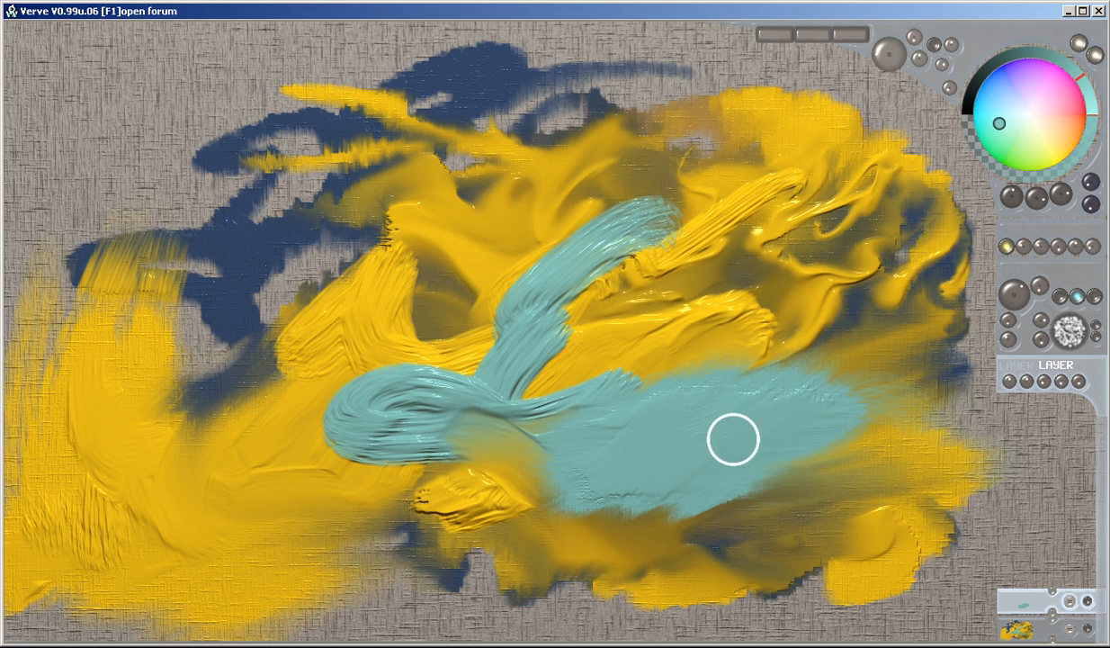
- Inspect the teal patch with the lower layer hidden, and erase the lower layer's paint along and beneath the patch's lower edge
{"action": "left_click", "coordinate": [1088, 631]}
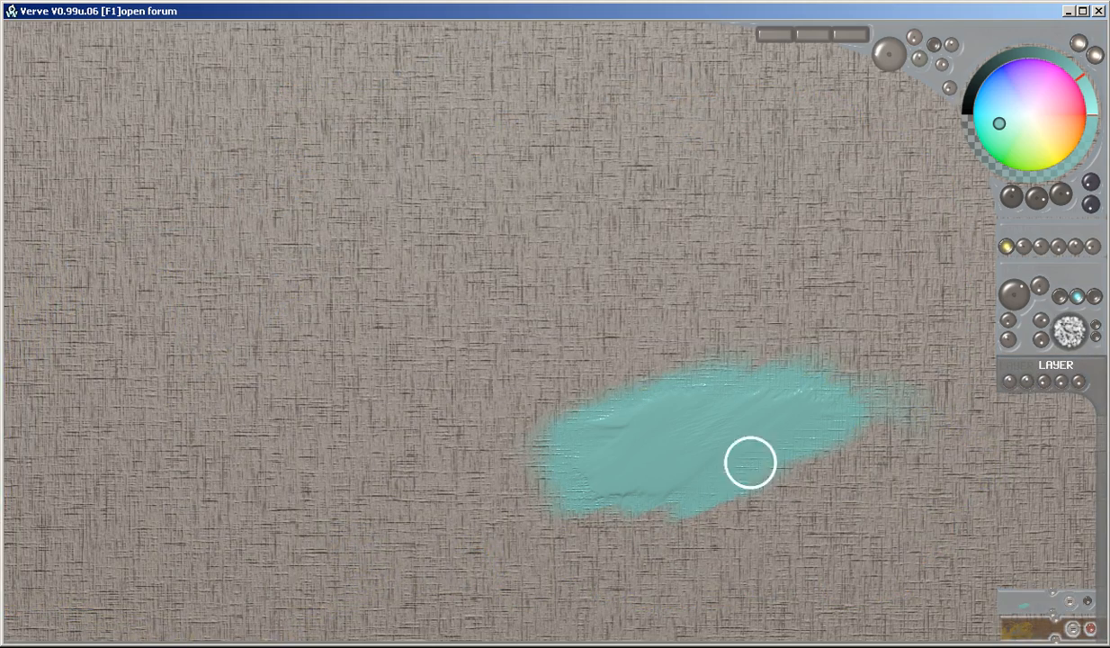
{"action": "scroll", "coordinate": [793, 451], "scroll_direction": "up", "scroll_amount": 3}
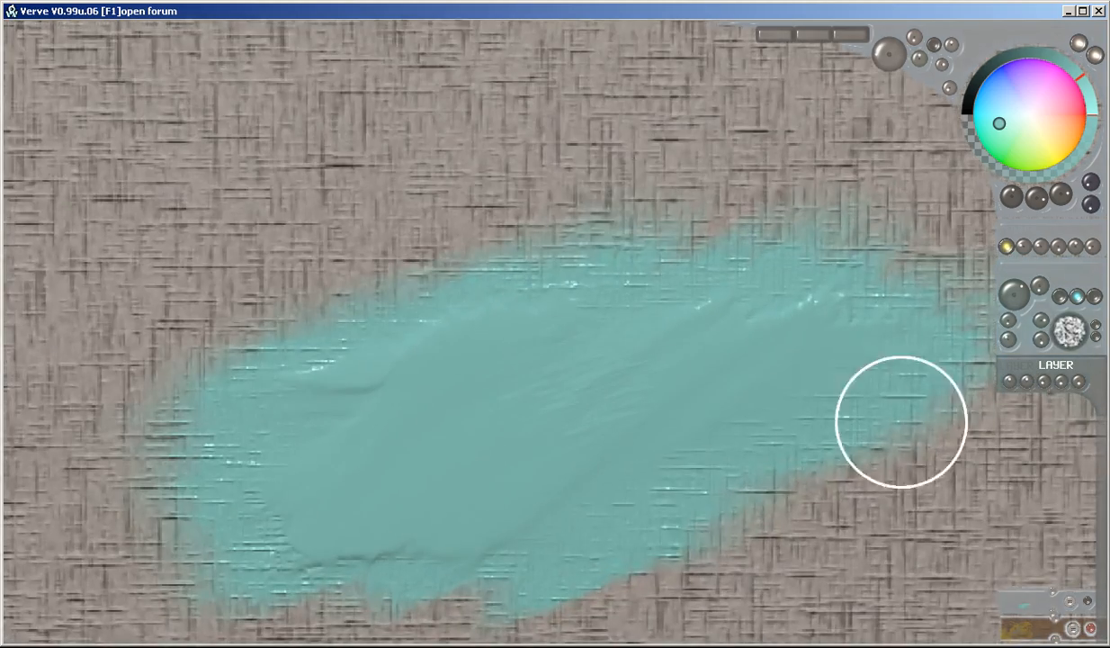
{"action": "left_click", "coordinate": [1087, 628]}
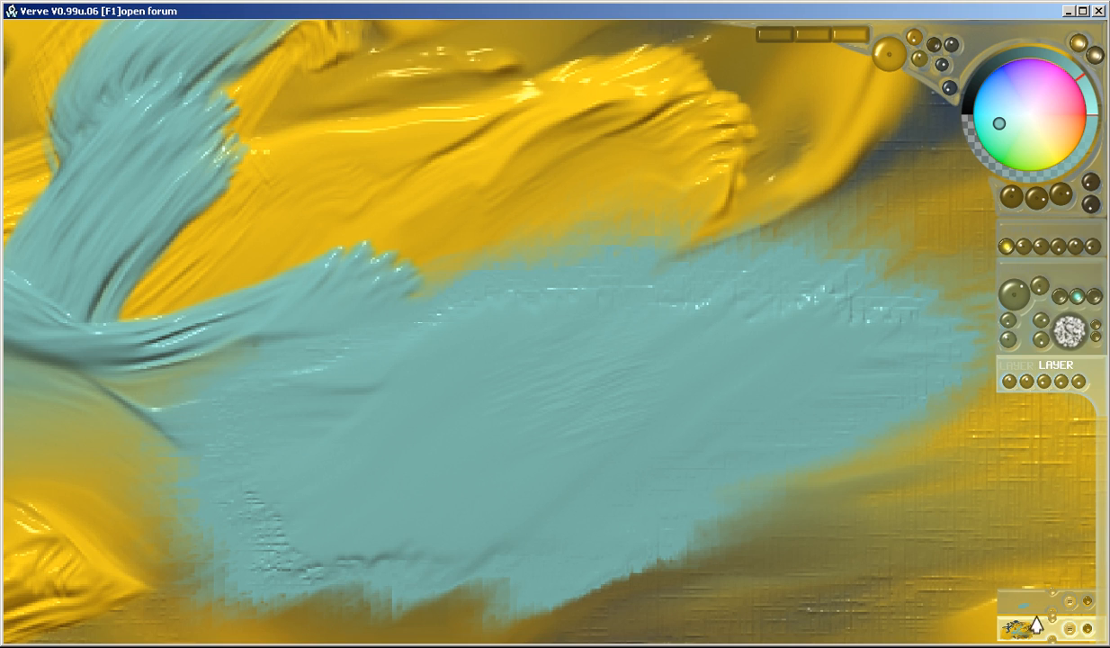
{"action": "mouse_move", "coordinate": [947, 510]}
{"action": "left_mouse_down"}
{"action": "mouse_move", "coordinate": [851, 526]}
{"action": "mouse_move", "coordinate": [675, 519]}
{"action": "left_mouse_up"}
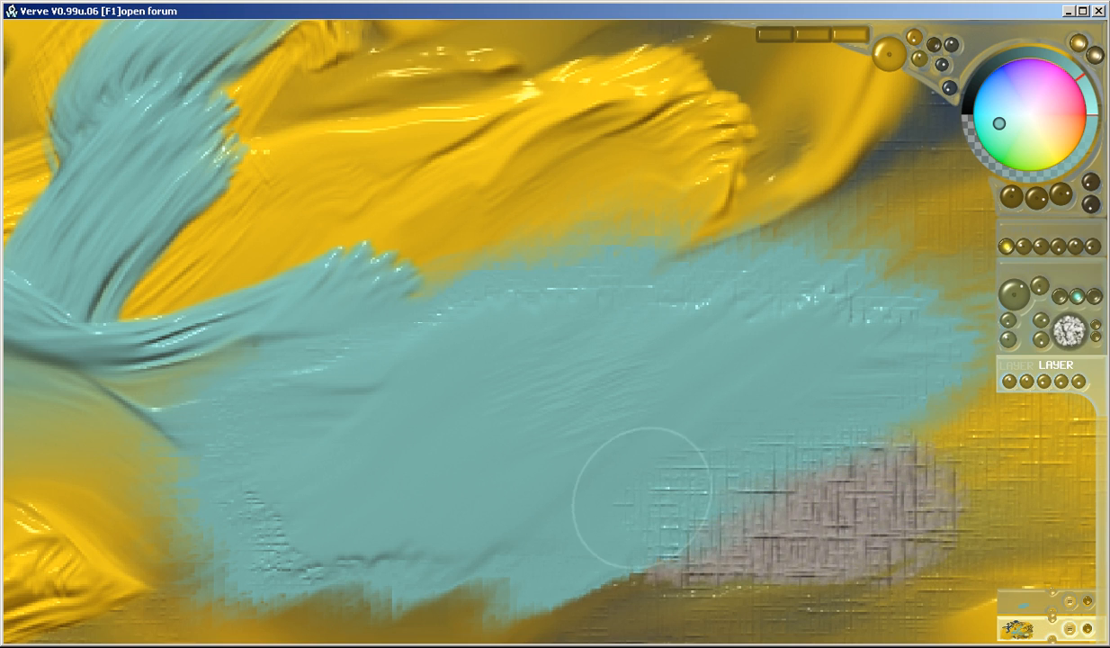
{"action": "mouse_move", "coordinate": [683, 415]}
{"action": "left_mouse_down"}
{"action": "mouse_move", "coordinate": [681, 566]}
{"action": "mouse_move", "coordinate": [572, 515]}
{"action": "mouse_move", "coordinate": [585, 512]}
{"action": "left_mouse_up"}
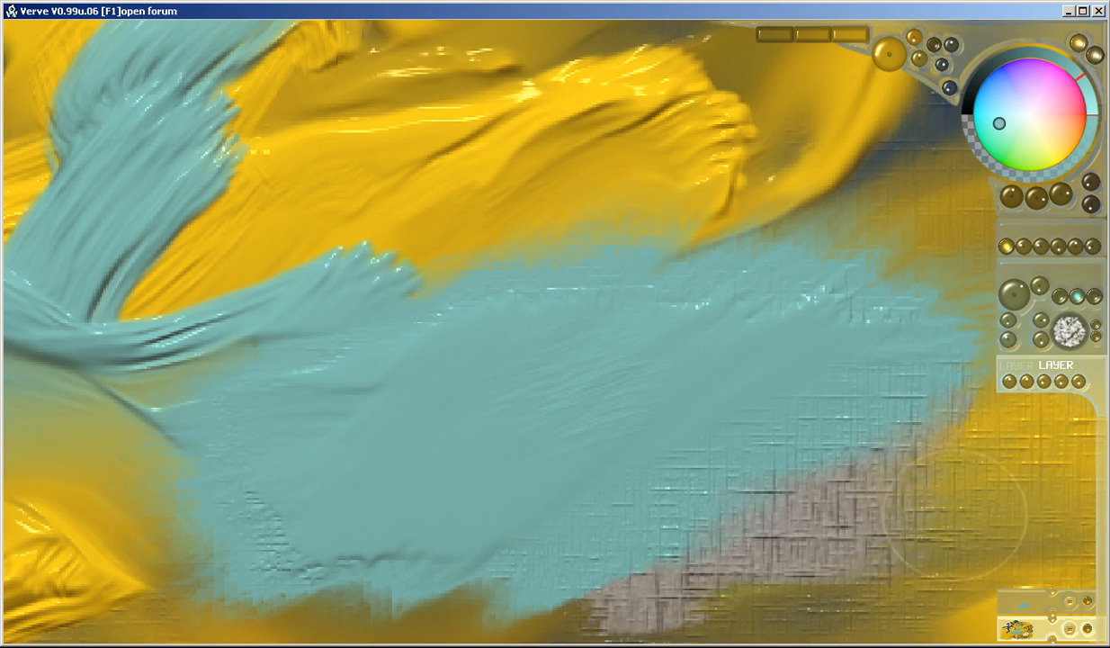
- Extend the teal patch on the upper layer and check it with the lower layer temporarily hidden
{"action": "mouse_move", "coordinate": [697, 523]}
{"action": "left_mouse_down"}
{"action": "mouse_move", "coordinate": [684, 460]}
{"action": "mouse_move", "coordinate": [122, 505]}
{"action": "mouse_move", "coordinate": [651, 456]}
{"action": "mouse_move", "coordinate": [565, 236]}
{"action": "mouse_move", "coordinate": [651, 433]}
{"action": "mouse_move", "coordinate": [813, 359]}
{"action": "mouse_move", "coordinate": [260, 396]}
{"action": "mouse_move", "coordinate": [483, 418]}
{"action": "mouse_move", "coordinate": [392, 532]}
{"action": "mouse_move", "coordinate": [157, 590]}
{"action": "left_mouse_up"}
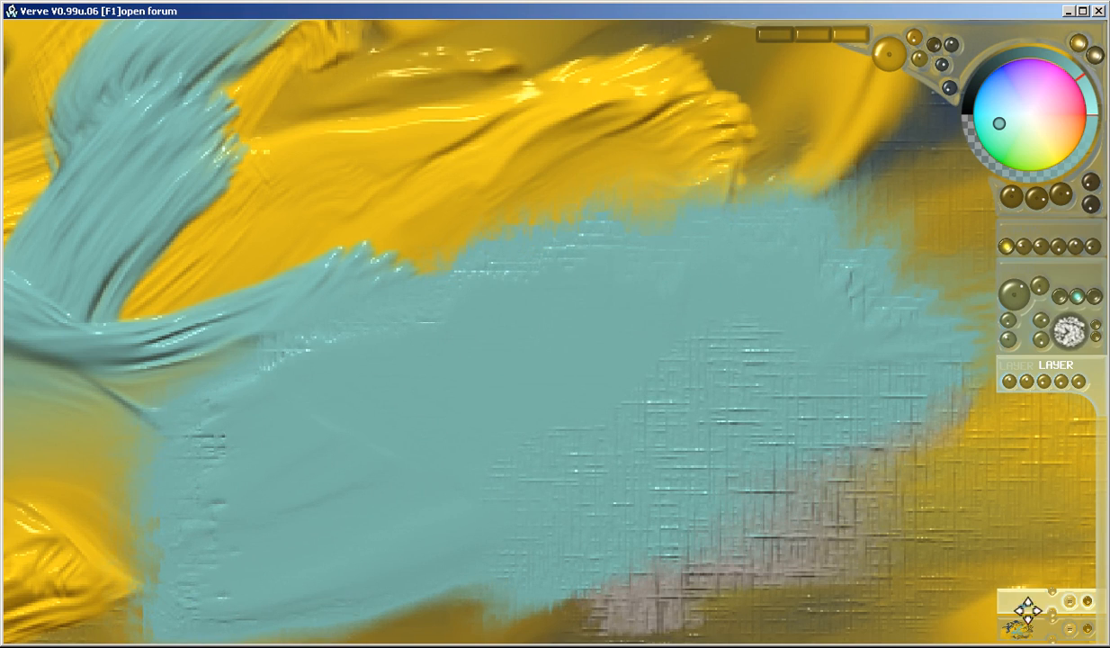
{"action": "left_click", "coordinate": [1087, 631]}
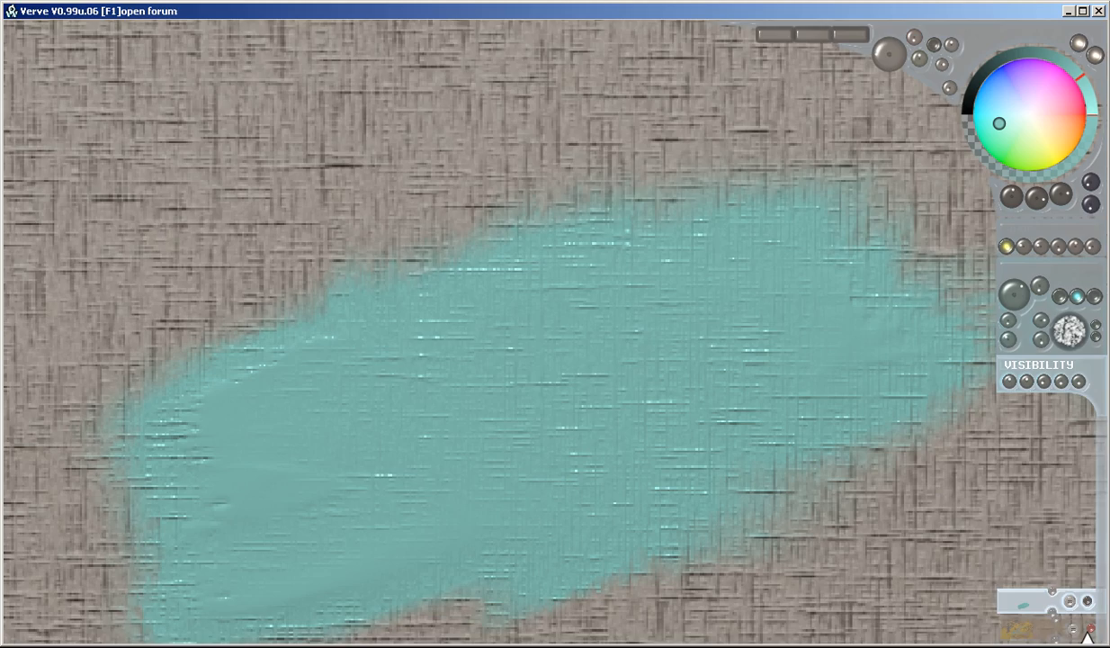
{"action": "left_click", "coordinate": [1087, 631]}
- Try thin and smudged black strokes over the teal patch and broad size 245 black strokes across the painting
{"action": "mouse_move", "coordinate": [807, 288]}
{"action": "left_mouse_down"}
{"action": "mouse_move", "coordinate": [540, 209]}
{"action": "mouse_move", "coordinate": [607, 277]}
{"action": "mouse_move", "coordinate": [283, 317]}
{"action": "mouse_move", "coordinate": [548, 279]}
{"action": "left_mouse_up"}
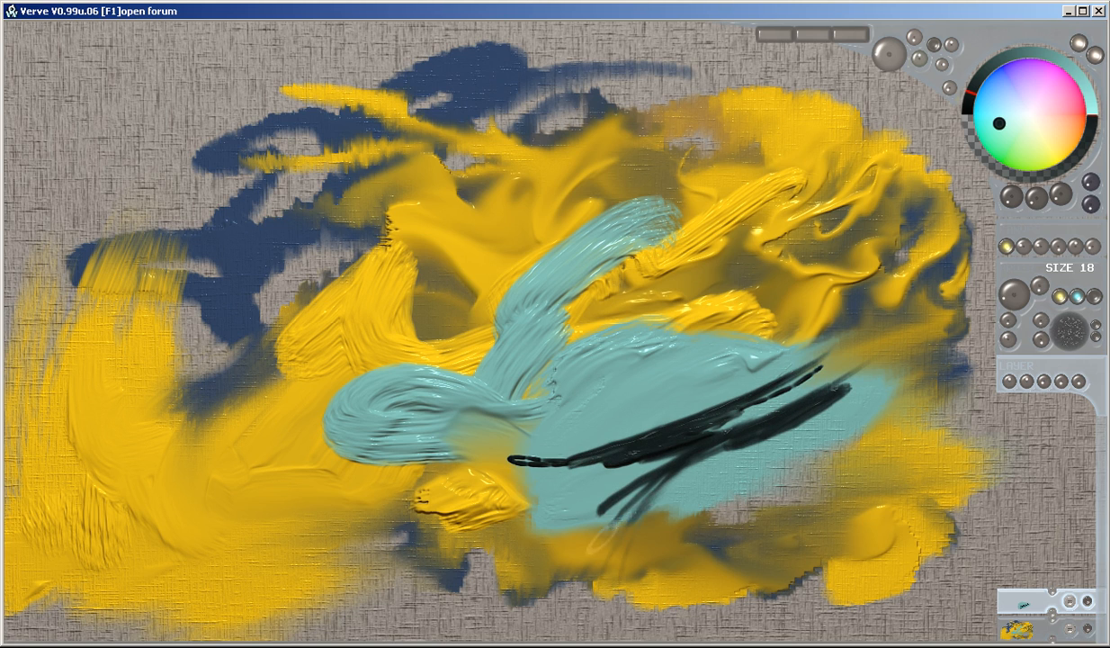
{"action": "mouse_move", "coordinate": [791, 415]}
{"action": "left_mouse_down"}
{"action": "mouse_move", "coordinate": [581, 484]}
{"action": "mouse_move", "coordinate": [504, 466]}
{"action": "mouse_move", "coordinate": [839, 342]}
{"action": "left_mouse_up"}
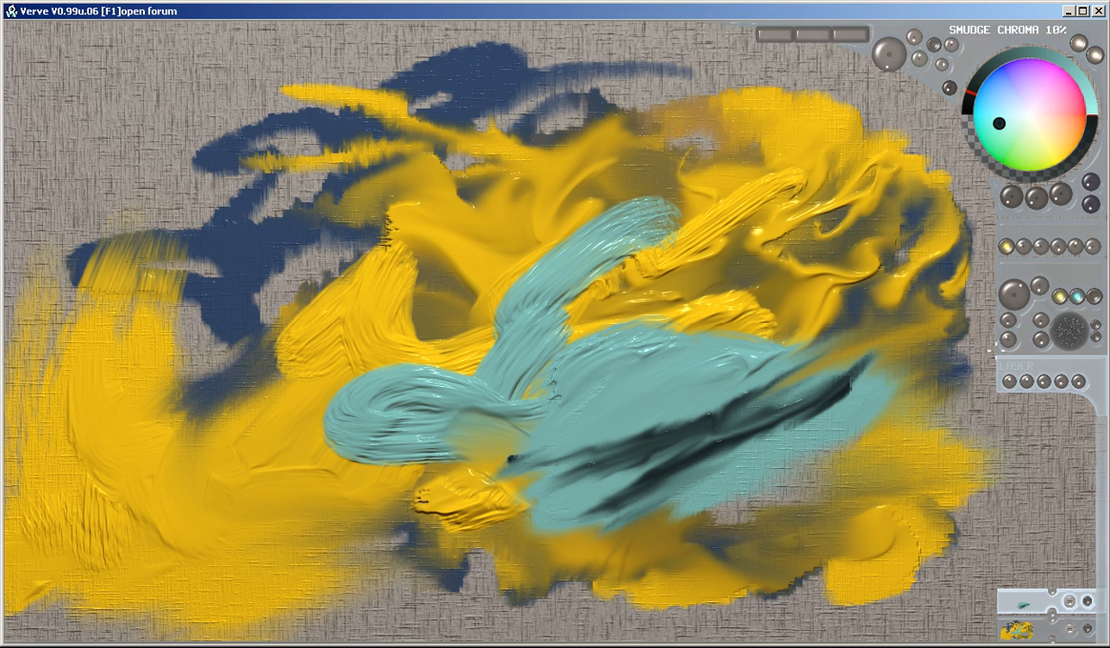
{"action": "left_click_drag", "start_coordinate": [535, 278], "coordinate": [661, 252]}
{"action": "mouse_move", "coordinate": [654, 176]}
{"action": "left_mouse_down"}
{"action": "mouse_move", "coordinate": [602, 192]}
{"action": "mouse_move", "coordinate": [356, 362]}
{"action": "mouse_move", "coordinate": [633, 256]}
{"action": "mouse_move", "coordinate": [563, 324]}
{"action": "mouse_move", "coordinate": [288, 252]}
{"action": "mouse_move", "coordinate": [216, 360]}
{"action": "left_mouse_up"}
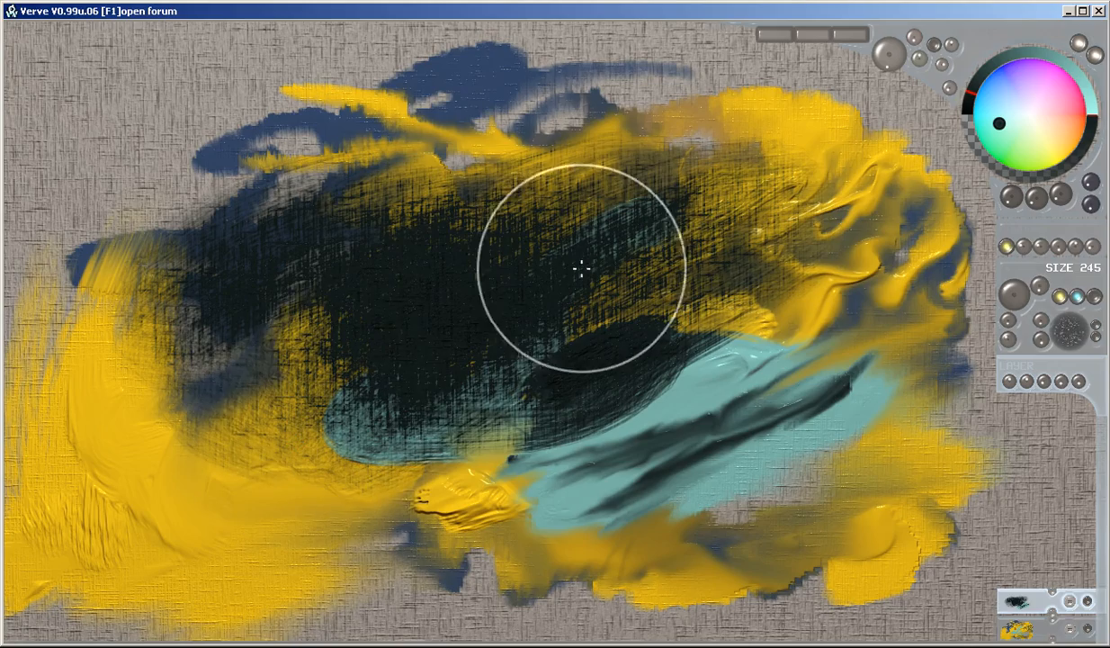
{"action": "key", "text": "ctrl+z"}
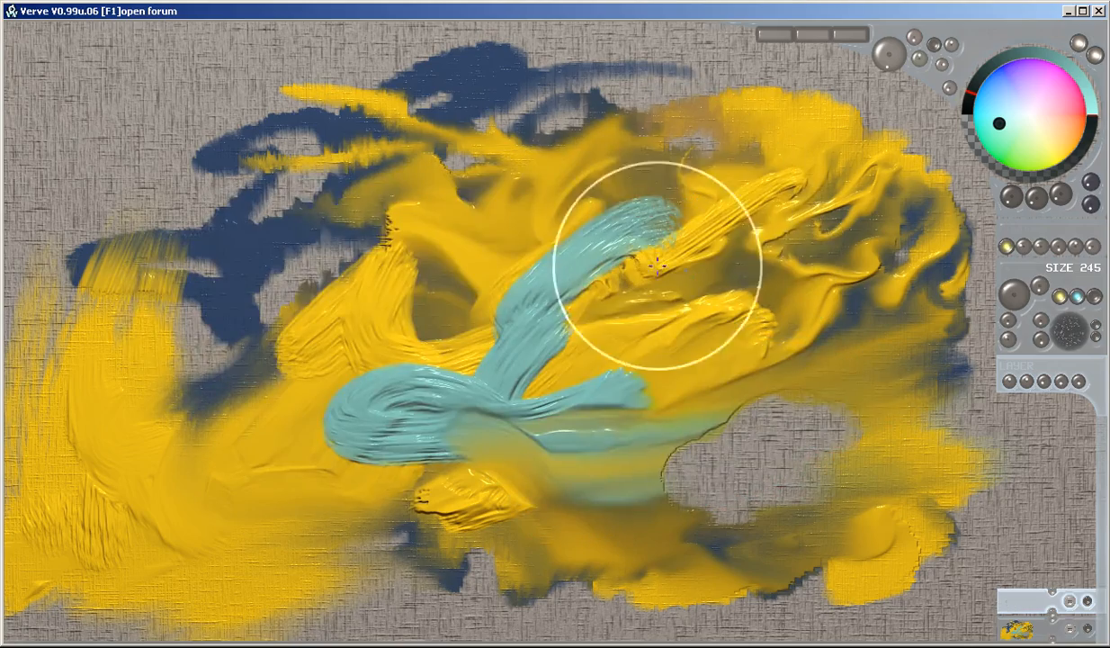
- Coarsen the canvas weave with a density of 27% and brush dark teal over the painting to catch its threads
{"action": "left_click_drag", "start_coordinate": [1030, 246], "coordinate": [1080, 246]}
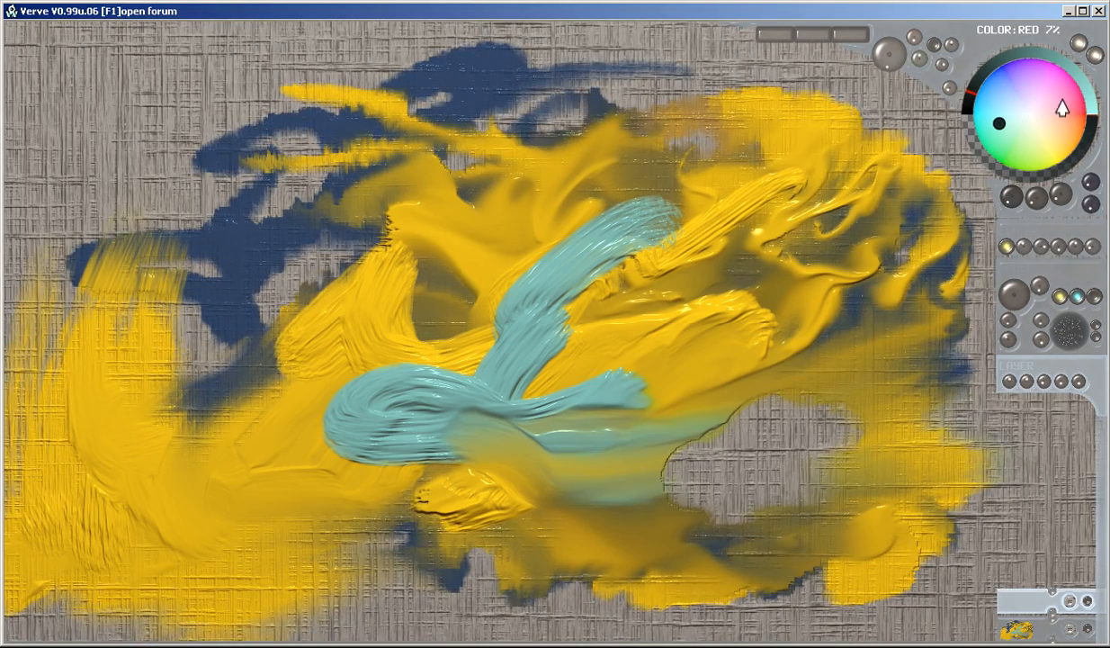
{"action": "mouse_move", "coordinate": [771, 214]}
{"action": "left_mouse_down"}
{"action": "mouse_move", "coordinate": [575, 318]}
{"action": "mouse_move", "coordinate": [171, 436]}
{"action": "mouse_move", "coordinate": [706, 225]}
{"action": "mouse_move", "coordinate": [732, 425]}
{"action": "left_mouse_up"}
{"action": "key", "text": "ctrl+z"}
{"action": "mouse_move", "coordinate": [1025, 246]}
{"action": "left_mouse_down"}
{"action": "mouse_move", "coordinate": [1071, 244]}
{"action": "mouse_move", "coordinate": [942, 271]}
{"action": "mouse_move", "coordinate": [953, 265]}
{"action": "left_mouse_up"}
{"action": "mouse_move", "coordinate": [585, 306]}
{"action": "left_mouse_down"}
{"action": "mouse_move", "coordinate": [477, 360]}
{"action": "mouse_move", "coordinate": [666, 212]}
{"action": "mouse_move", "coordinate": [140, 500]}
{"action": "mouse_move", "coordinate": [215, 414]}
{"action": "left_mouse_up"}
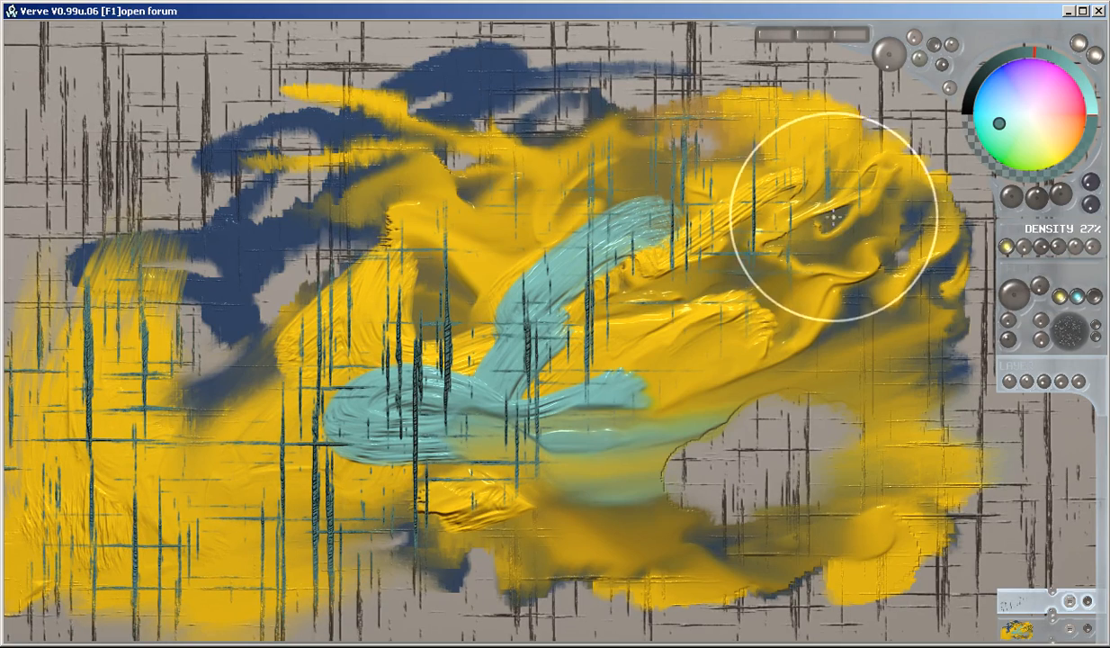
- Set the canvas strength to 20%, density to 68% and stretch to 0%, and further adjust the canvas relief
{"action": "mouse_move", "coordinate": [1010, 245]}
{"action": "left_mouse_down"}
{"action": "mouse_move", "coordinate": [907, 270]}
{"action": "mouse_move", "coordinate": [916, 268]}
{"action": "left_mouse_up"}
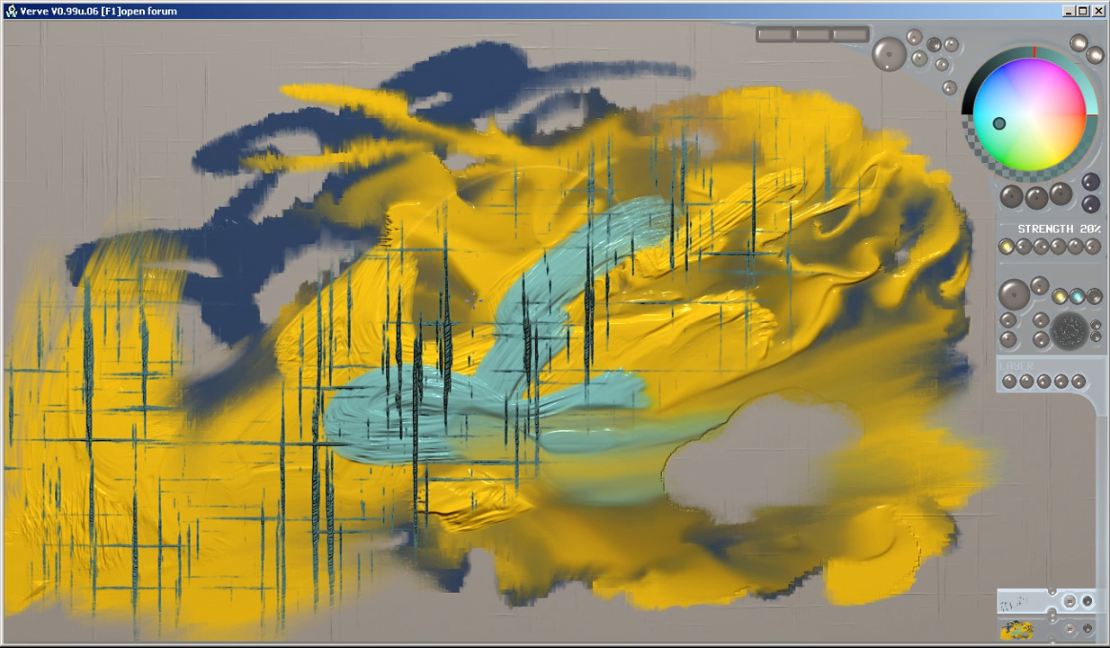
{"action": "left_click_drag", "start_coordinate": [1099, 241], "coordinate": [719, 260]}
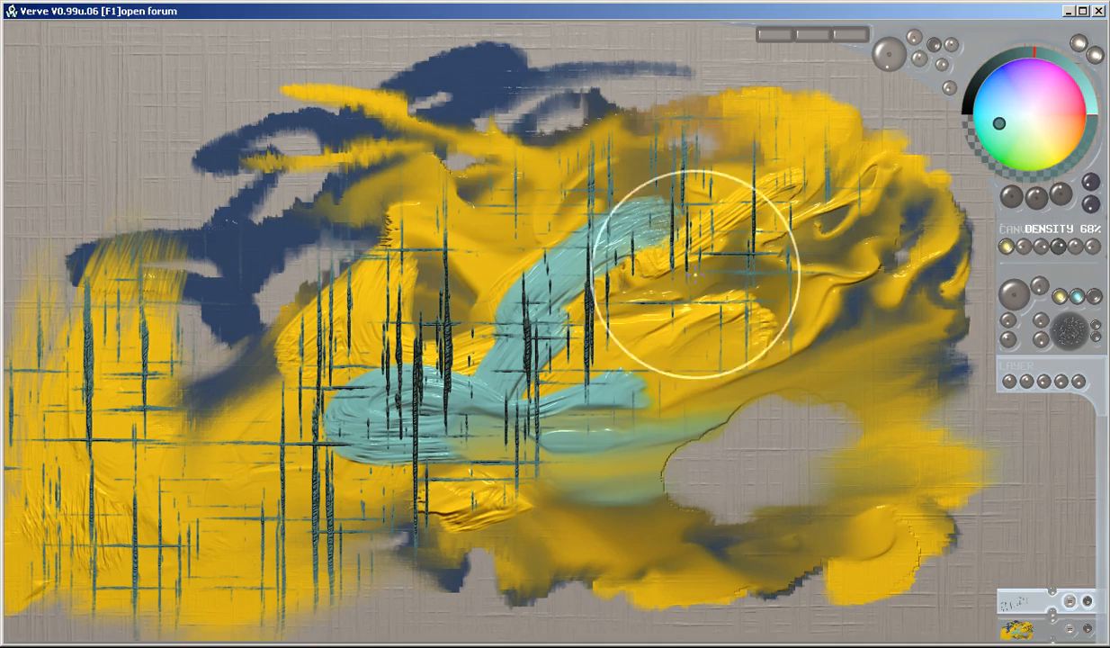
{"action": "left_click_drag", "start_coordinate": [1096, 241], "coordinate": [912, 303]}
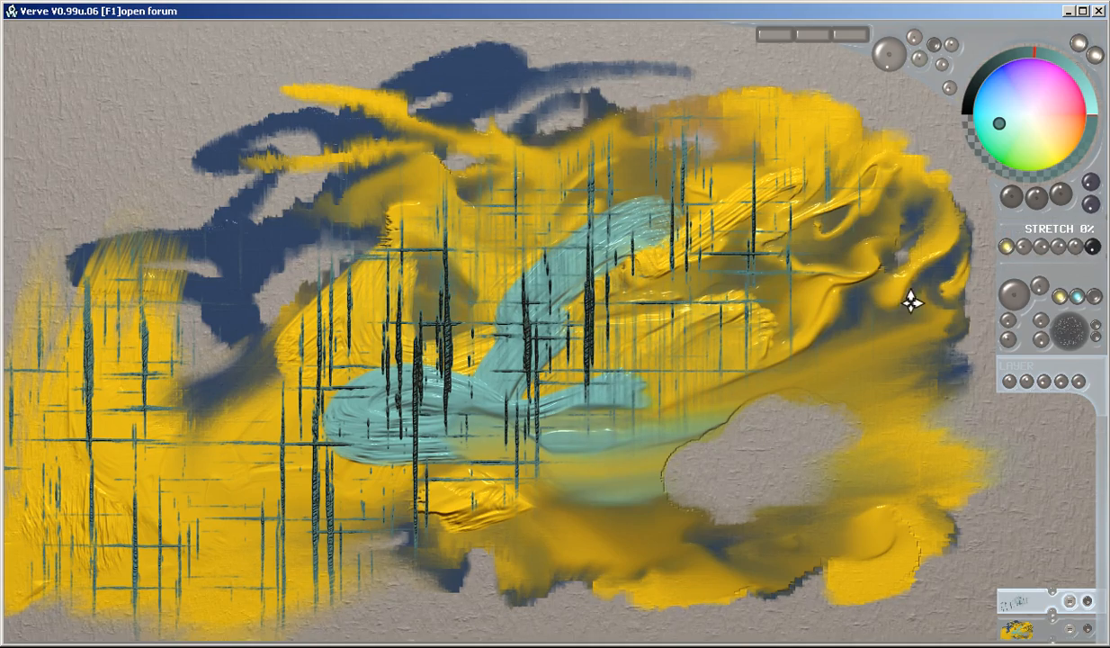
{"action": "left_click_drag", "start_coordinate": [1023, 246], "coordinate": [1062, 242]}
- Set the fluidity to 66% and spread muted teal paint across the centre and lower part of the painting
{"action": "mouse_move", "coordinate": [740, 315]}
{"action": "left_mouse_down"}
{"action": "mouse_move", "coordinate": [653, 347]}
{"action": "mouse_move", "coordinate": [486, 369]}
{"action": "mouse_move", "coordinate": [180, 450]}
{"action": "mouse_move", "coordinate": [423, 420]}
{"action": "left_mouse_up"}
{"action": "mouse_move", "coordinate": [756, 153]}
{"action": "left_mouse_down"}
{"action": "mouse_move", "coordinate": [562, 211]}
{"action": "mouse_move", "coordinate": [504, 369]}
{"action": "mouse_move", "coordinate": [297, 431]}
{"action": "mouse_move", "coordinate": [99, 414]}
{"action": "mouse_move", "coordinate": [760, 324]}
{"action": "left_mouse_up"}
{"action": "mouse_move", "coordinate": [801, 184]}
{"action": "left_mouse_down"}
{"action": "mouse_move", "coordinate": [612, 360]}
{"action": "mouse_move", "coordinate": [324, 333]}
{"action": "mouse_move", "coordinate": [162, 423]}
{"action": "mouse_move", "coordinate": [108, 405]}
{"action": "mouse_move", "coordinate": [351, 252]}
{"action": "mouse_move", "coordinate": [746, 310]}
{"action": "mouse_move", "coordinate": [432, 315]}
{"action": "mouse_move", "coordinate": [684, 337]}
{"action": "mouse_move", "coordinate": [531, 423]}
{"action": "left_mouse_up"}
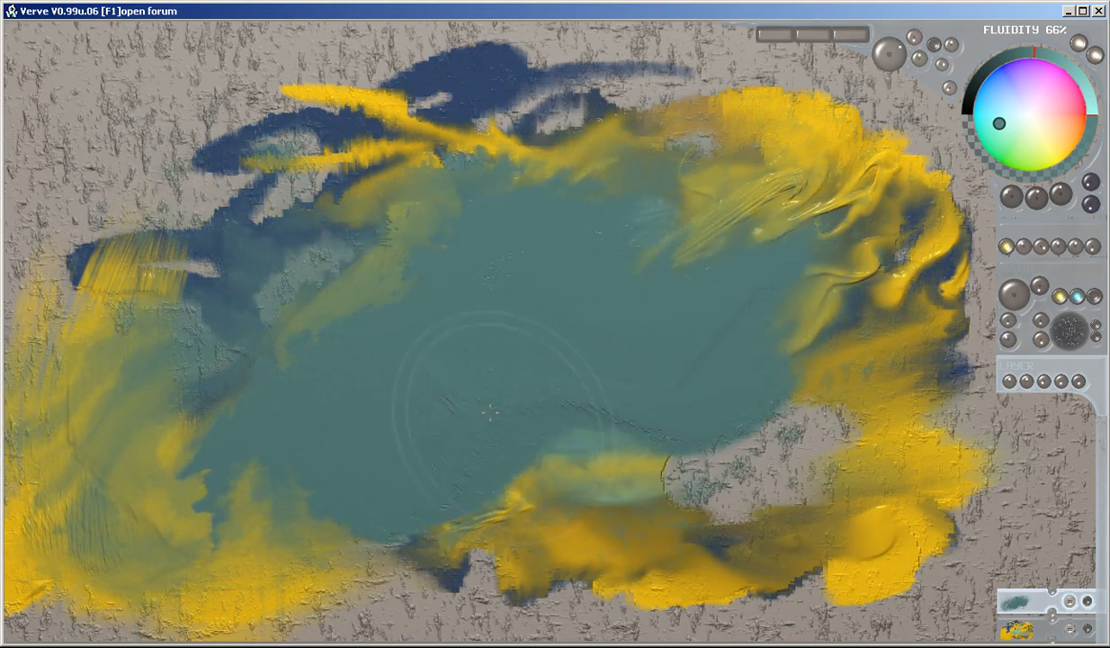
{"action": "left_click_drag", "start_coordinate": [414, 499], "coordinate": [193, 531]}
{"action": "left_click_drag", "start_coordinate": [511, 484], "coordinate": [542, 513]}
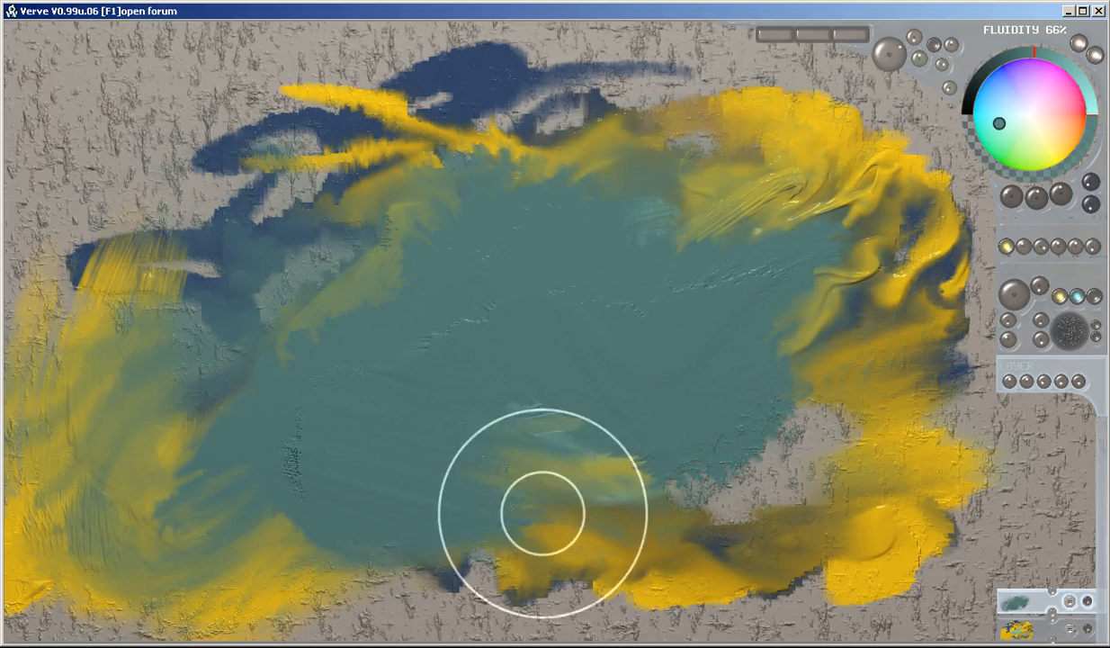
{"action": "left_click_drag", "start_coordinate": [452, 514], "coordinate": [781, 463]}
- Paint wavy black fluid strokes through the teal area at size 144, and set the canvas density to 92%
{"action": "mouse_move", "coordinate": [763, 397]}
{"action": "left_mouse_down"}
{"action": "mouse_move", "coordinate": [872, 228]}
{"action": "mouse_move", "coordinate": [751, 209]}
{"action": "mouse_move", "coordinate": [683, 315]}
{"action": "mouse_move", "coordinate": [310, 370]}
{"action": "left_mouse_up"}
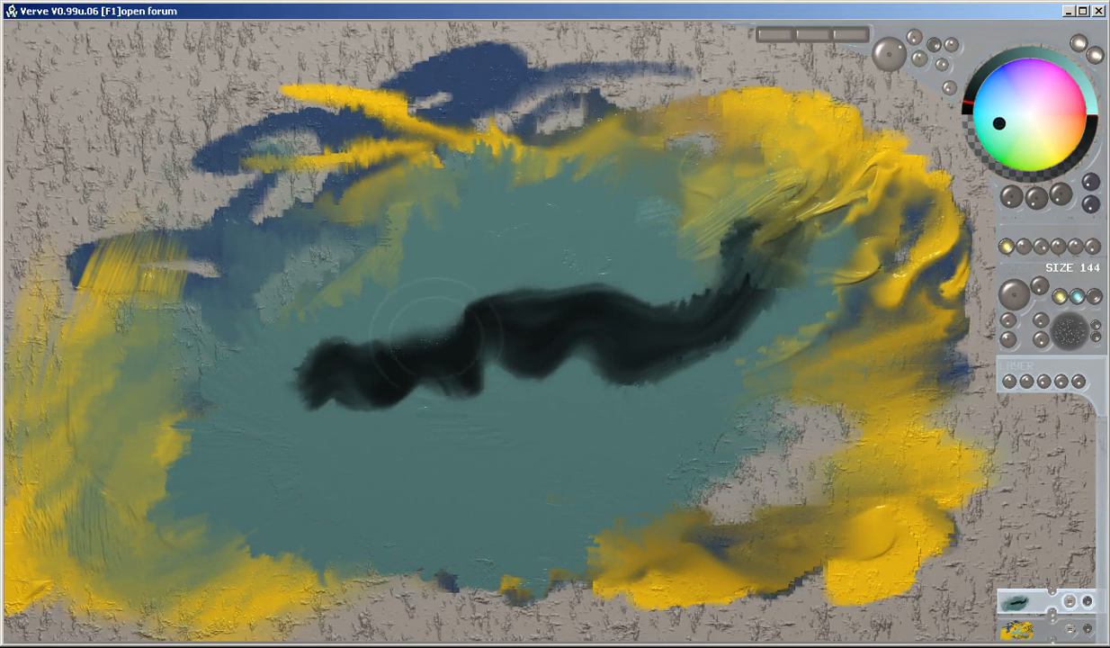
{"action": "mouse_move", "coordinate": [635, 282]}
{"action": "left_mouse_down"}
{"action": "mouse_move", "coordinate": [808, 255]}
{"action": "mouse_move", "coordinate": [738, 454]}
{"action": "mouse_move", "coordinate": [504, 423]}
{"action": "mouse_move", "coordinate": [243, 432]}
{"action": "mouse_move", "coordinate": [339, 508]}
{"action": "mouse_move", "coordinate": [387, 459]}
{"action": "mouse_move", "coordinate": [595, 487]}
{"action": "mouse_move", "coordinate": [666, 422]}
{"action": "left_mouse_up"}
{"action": "mouse_move", "coordinate": [846, 490]}
{"action": "left_mouse_down"}
{"action": "mouse_move", "coordinate": [792, 473]}
{"action": "mouse_move", "coordinate": [918, 473]}
{"action": "mouse_move", "coordinate": [972, 432]}
{"action": "left_mouse_up"}
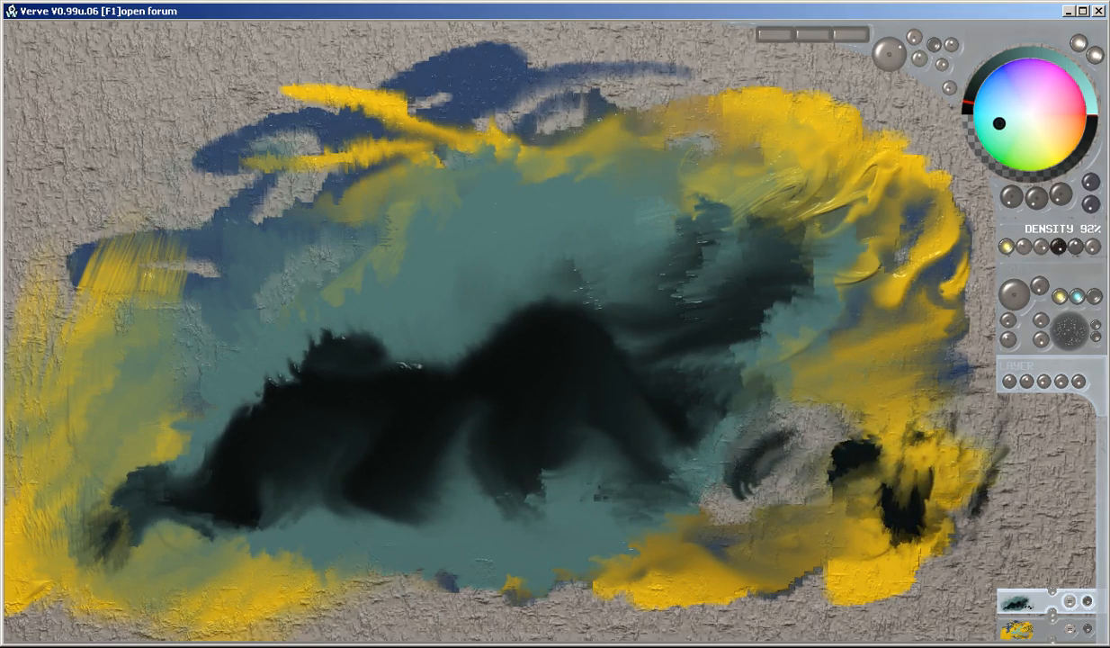
- Set the build up to 37% and paint a black patch at the lower right, an arc along the top and smudges at the upper left
{"action": "mouse_move", "coordinate": [897, 426]}
{"action": "left_mouse_down"}
{"action": "mouse_move", "coordinate": [1017, 464]}
{"action": "mouse_move", "coordinate": [756, 423]}
{"action": "left_mouse_up"}
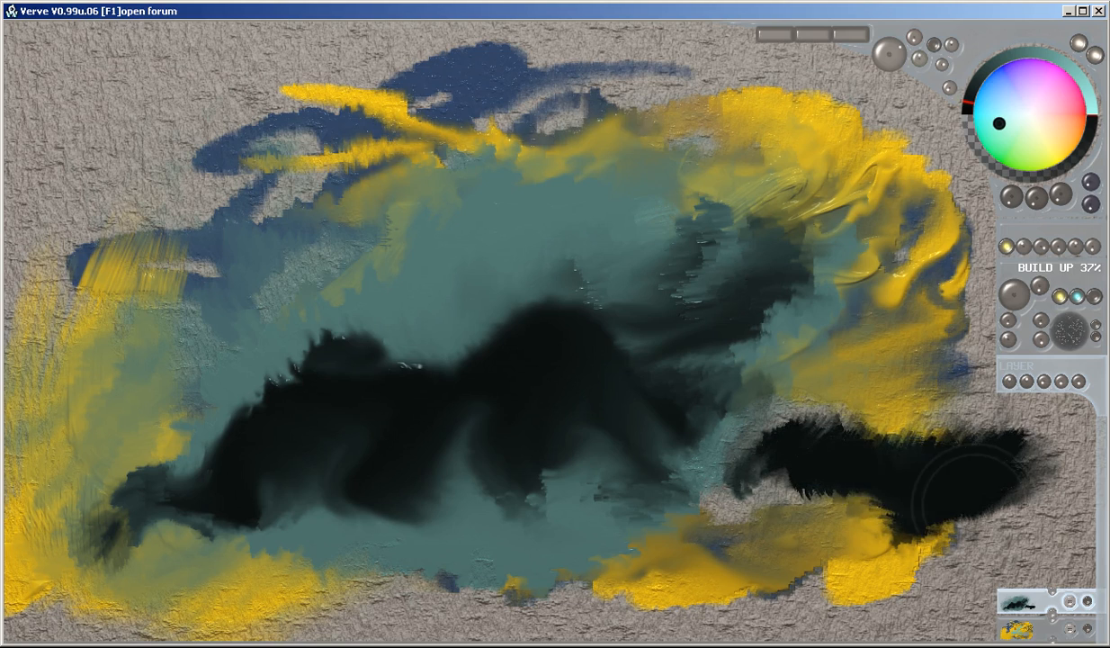
{"action": "mouse_move", "coordinate": [857, 382]}
{"action": "left_mouse_down"}
{"action": "mouse_move", "coordinate": [866, 490]}
{"action": "mouse_move", "coordinate": [679, 441]}
{"action": "left_mouse_up"}
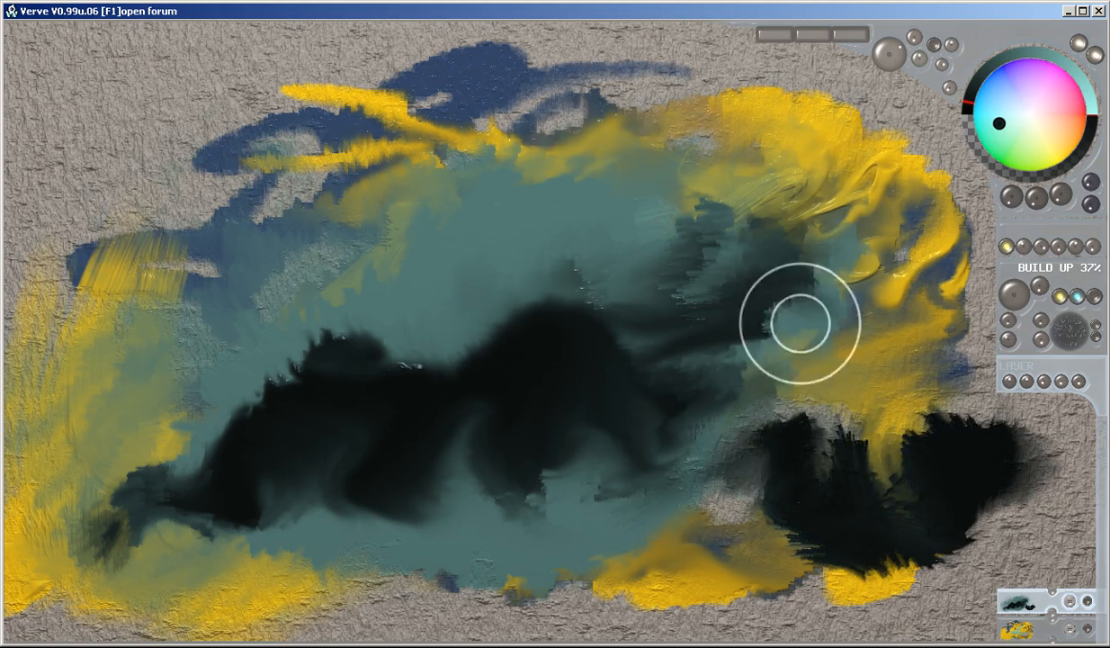
{"action": "mouse_move", "coordinate": [666, 90]}
{"action": "left_mouse_down"}
{"action": "mouse_move", "coordinate": [540, 95]}
{"action": "mouse_move", "coordinate": [277, 153]}
{"action": "mouse_move", "coordinate": [449, 108]}
{"action": "mouse_move", "coordinate": [630, 99]}
{"action": "left_mouse_up"}
{"action": "left_click_drag", "start_coordinate": [372, 144], "coordinate": [261, 162]}
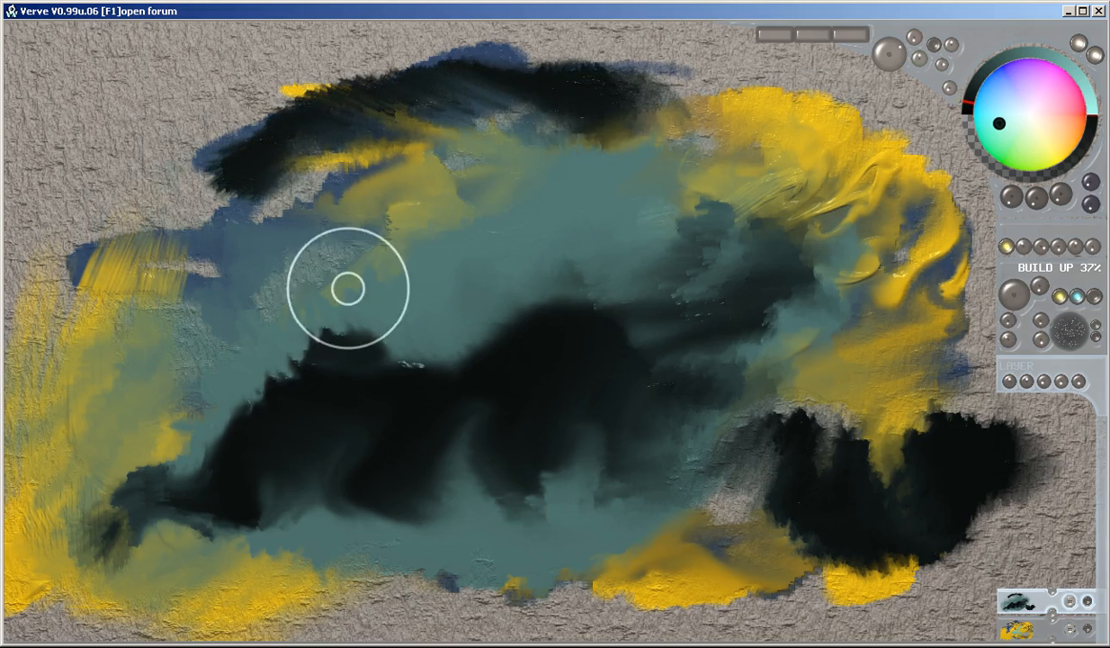
{"action": "mouse_move", "coordinate": [348, 288]}
{"action": "left_mouse_down"}
{"action": "mouse_move", "coordinate": [221, 258]}
{"action": "mouse_move", "coordinate": [95, 198]}
{"action": "left_mouse_up"}
{"action": "mouse_move", "coordinate": [217, 219]}
{"action": "left_mouse_down"}
{"action": "mouse_move", "coordinate": [117, 203]}
{"action": "mouse_move", "coordinate": [377, 333]}
{"action": "left_mouse_up"}
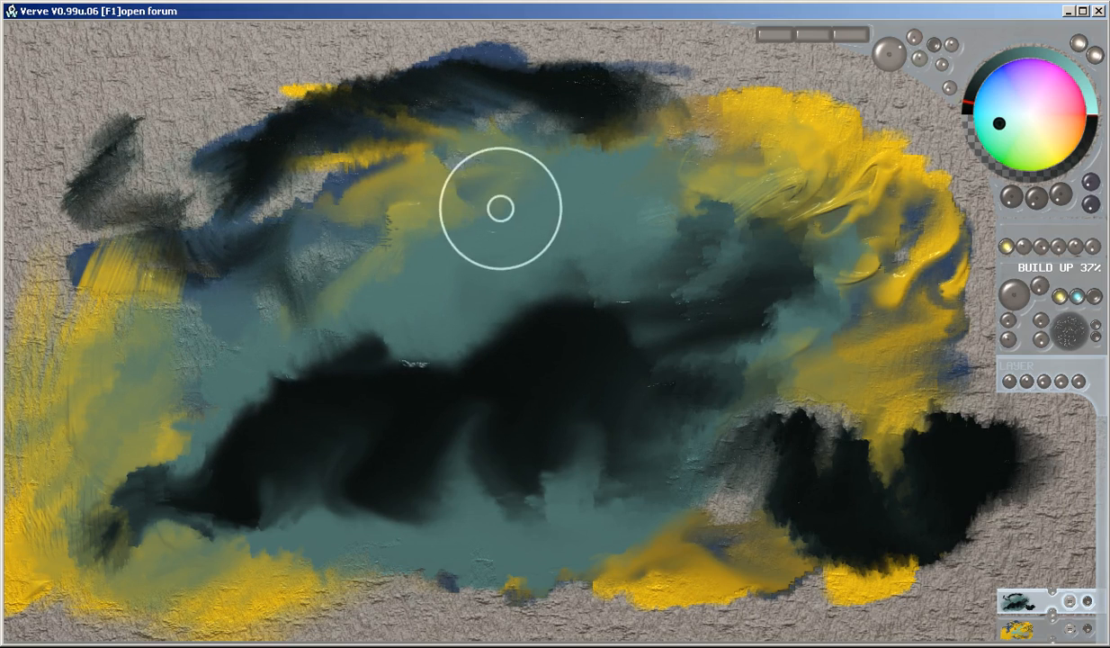
- Add black masses at the painting's upper right and diagonal strokes at its left, and erase the centre to uncover the yellow layer
{"action": "left_click_drag", "start_coordinate": [795, 332], "coordinate": [723, 325]}
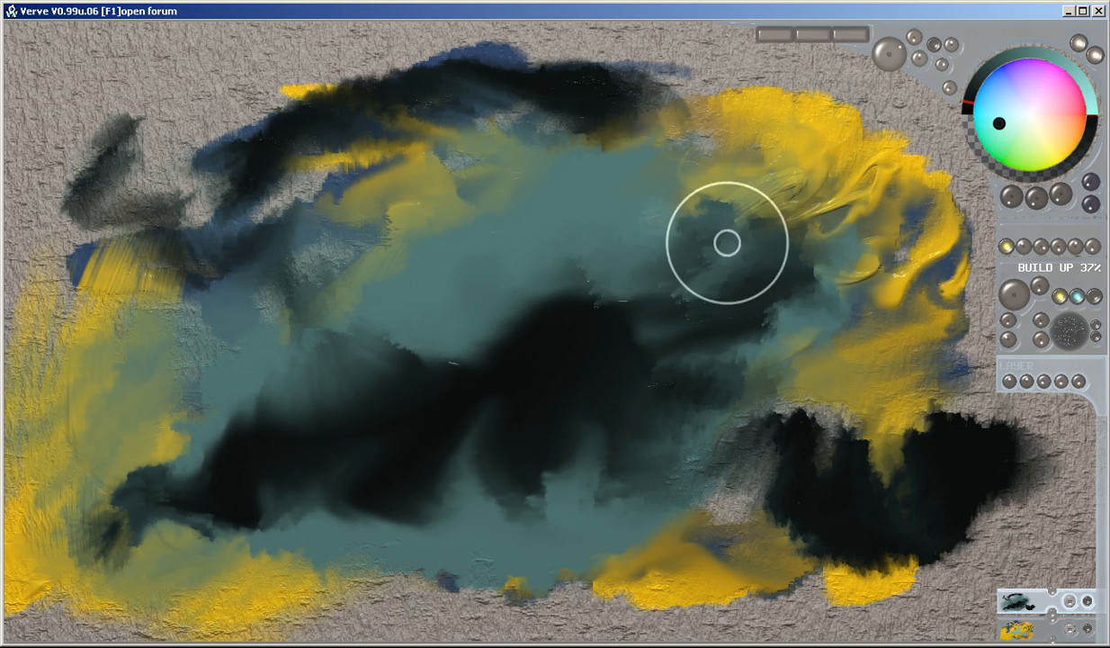
{"action": "mouse_move", "coordinate": [765, 198]}
{"action": "left_mouse_down"}
{"action": "mouse_move", "coordinate": [867, 270]}
{"action": "mouse_move", "coordinate": [818, 211]}
{"action": "mouse_move", "coordinate": [904, 187]}
{"action": "mouse_move", "coordinate": [626, 239]}
{"action": "mouse_move", "coordinate": [907, 305]}
{"action": "mouse_move", "coordinate": [773, 180]}
{"action": "mouse_move", "coordinate": [575, 252]}
{"action": "mouse_move", "coordinate": [628, 308]}
{"action": "mouse_move", "coordinate": [701, 306]}
{"action": "mouse_move", "coordinate": [794, 383]}
{"action": "left_mouse_up"}
{"action": "mouse_move", "coordinate": [722, 324]}
{"action": "left_mouse_down"}
{"action": "mouse_move", "coordinate": [731, 306]}
{"action": "mouse_move", "coordinate": [671, 306]}
{"action": "mouse_move", "coordinate": [641, 343]}
{"action": "mouse_move", "coordinate": [570, 348]}
{"action": "mouse_move", "coordinate": [441, 305]}
{"action": "mouse_move", "coordinate": [249, 349]}
{"action": "mouse_move", "coordinate": [405, 252]}
{"action": "mouse_move", "coordinate": [598, 310]}
{"action": "left_mouse_up"}
{"action": "left_click_drag", "start_coordinate": [310, 300], "coordinate": [423, 252]}
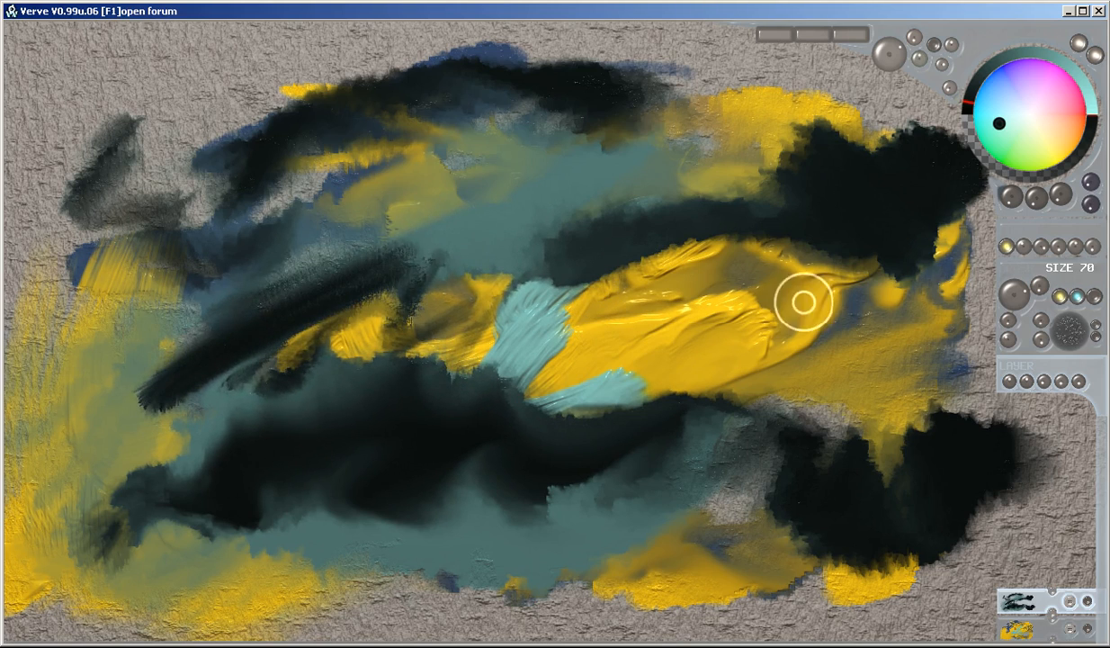
{"action": "left_click_drag", "start_coordinate": [167, 382], "coordinate": [443, 236]}
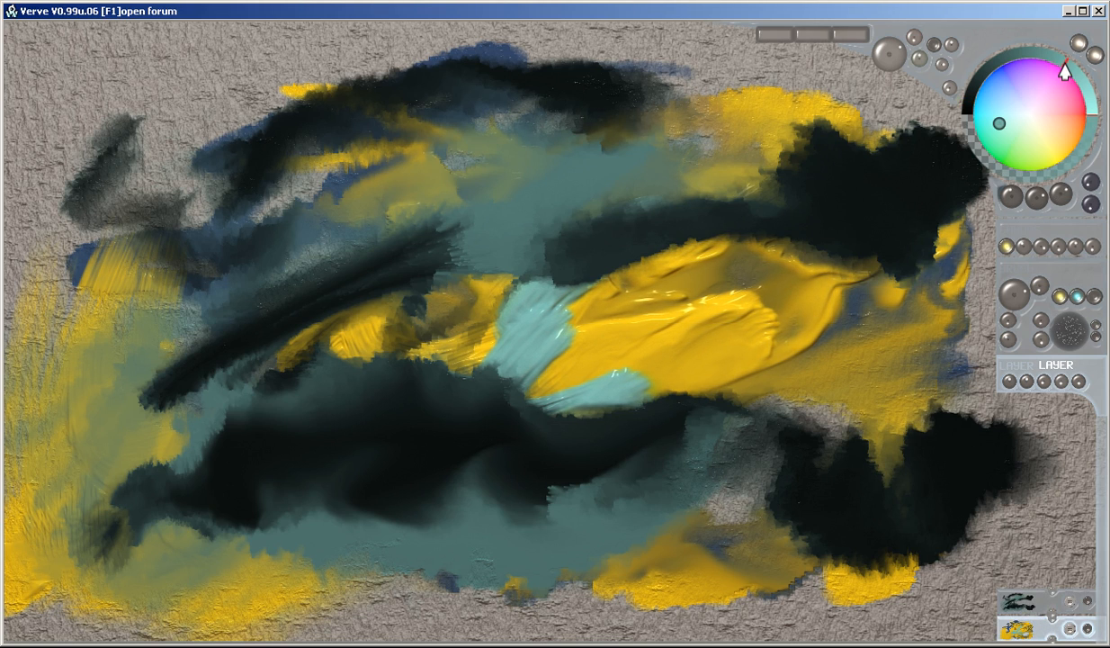
- Fill the lower layer with beige, merge the painted layer into it and add an additive layer above
{"action": "key", "text": "f"}
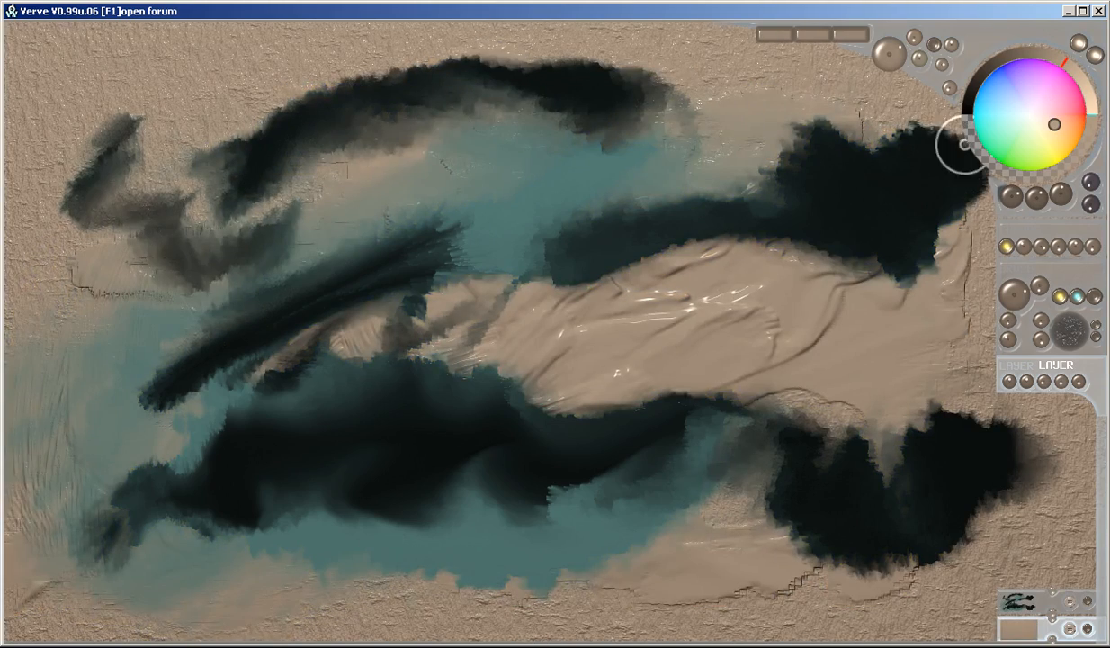
{"action": "left_click", "coordinate": [1054, 614]}
{"action": "left_click", "coordinate": [544, 396]}
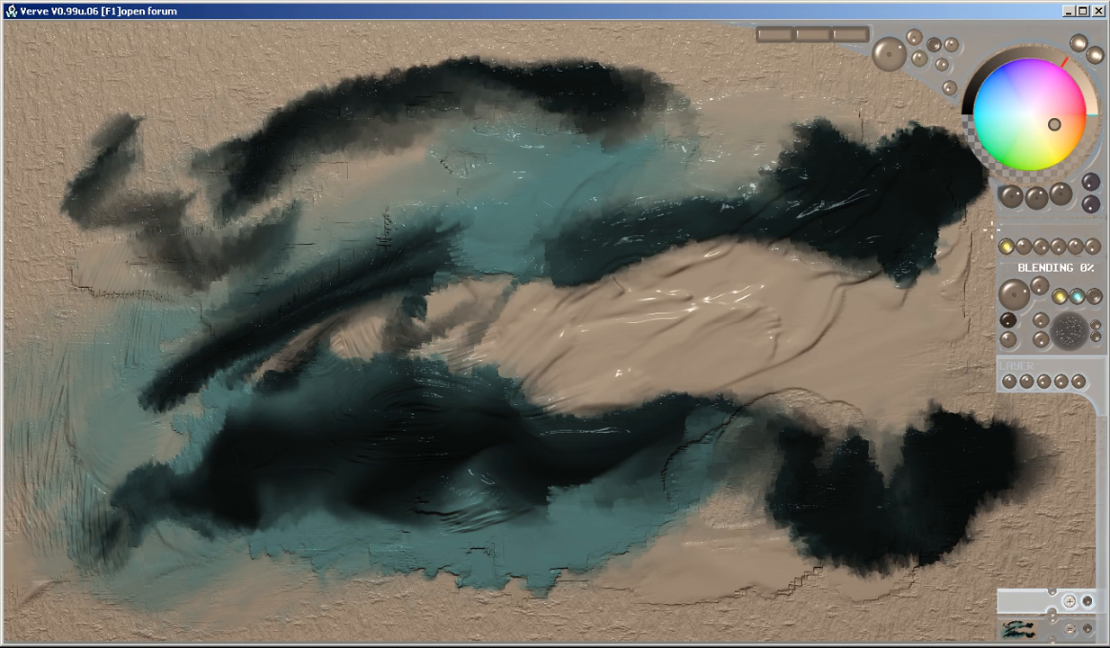
- Set the blending to 0% and brush a pale blue-grey glow over the painting's upper half at size 255
{"action": "mouse_move", "coordinate": [718, 146]}
{"action": "left_mouse_down"}
{"action": "mouse_move", "coordinate": [630, 288]}
{"action": "mouse_move", "coordinate": [864, 306]}
{"action": "mouse_move", "coordinate": [871, 362]}
{"action": "left_mouse_up"}
{"action": "scroll", "coordinate": [648, 205], "scroll_direction": "up", "scroll_amount": 5}
{"action": "mouse_move", "coordinate": [745, 169]}
{"action": "left_mouse_down"}
{"action": "mouse_move", "coordinate": [351, 173]}
{"action": "mouse_move", "coordinate": [720, 184]}
{"action": "mouse_move", "coordinate": [697, 236]}
{"action": "mouse_move", "coordinate": [748, 189]}
{"action": "left_mouse_up"}
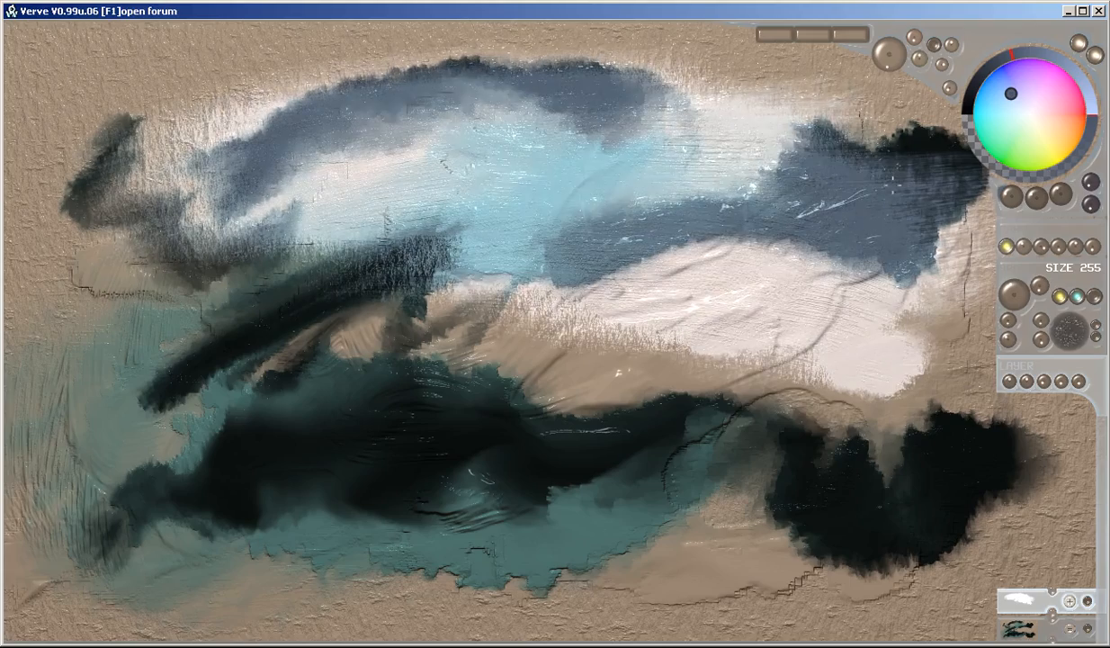
- Brush an orange-red glow over the painting's left and centre on the additive layer, and merge that layer down
{"action": "mouse_move", "coordinate": [621, 304]}
{"action": "left_mouse_down"}
{"action": "mouse_move", "coordinate": [216, 270]}
{"action": "mouse_move", "coordinate": [180, 333]}
{"action": "mouse_move", "coordinate": [373, 328]}
{"action": "left_mouse_up"}
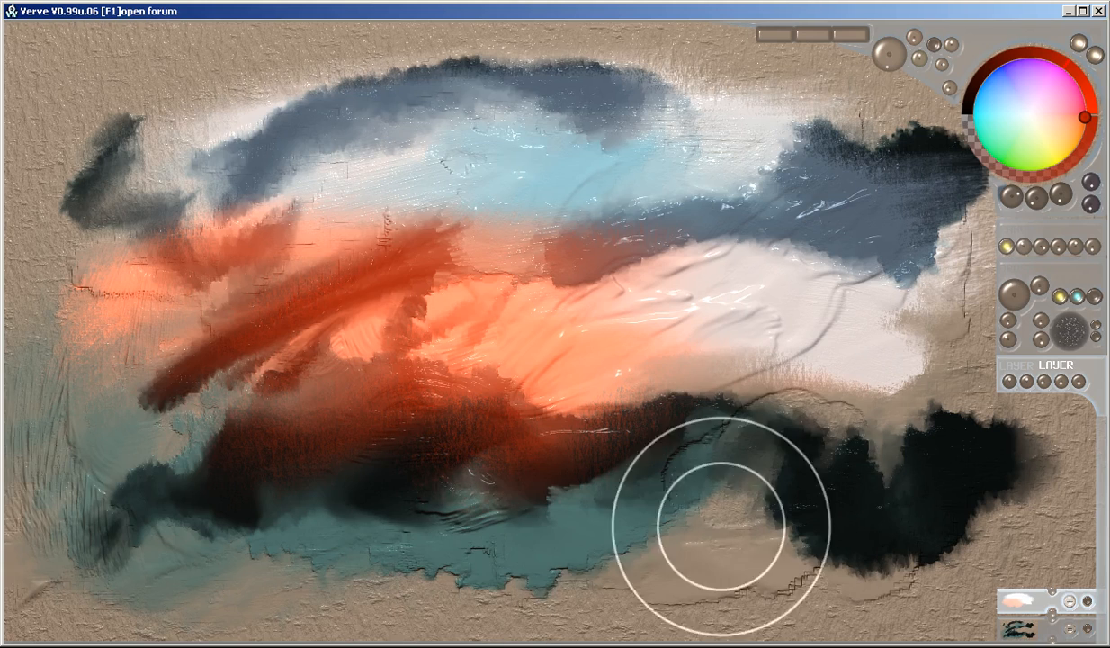
{"action": "left_click", "coordinate": [1050, 612]}
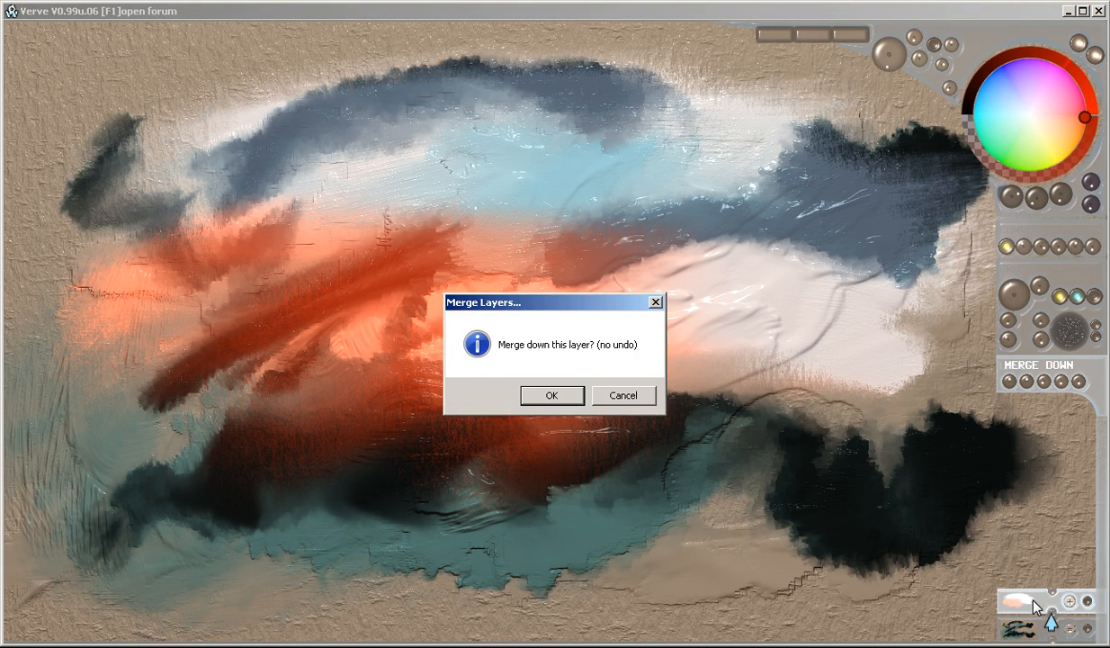
{"action": "left_click", "coordinate": [553, 401]}
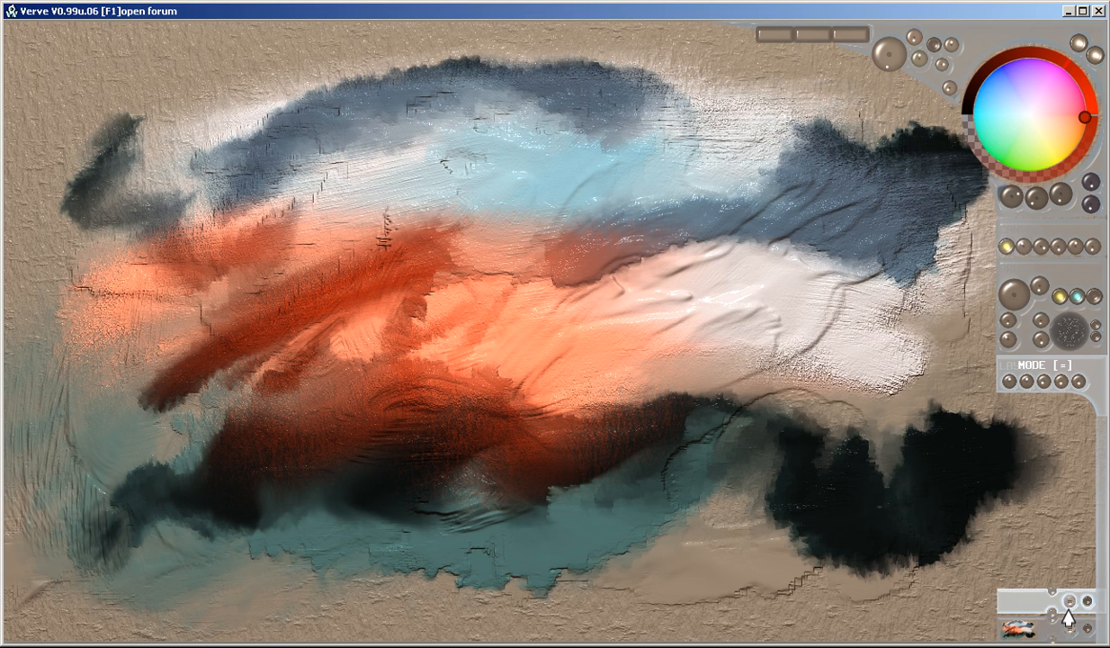
- Paint diagonal blue, red, purple and yellow strokes across the painting on a new multiply layer
{"action": "mouse_move", "coordinate": [787, 245]}
{"action": "left_mouse_down"}
{"action": "mouse_move", "coordinate": [540, 504]}
{"action": "mouse_move", "coordinate": [936, 162]}
{"action": "mouse_move", "coordinate": [945, 189]}
{"action": "left_mouse_up"}
{"action": "mouse_move", "coordinate": [764, 184]}
{"action": "left_mouse_down"}
{"action": "mouse_move", "coordinate": [378, 531]}
{"action": "mouse_move", "coordinate": [333, 515]}
{"action": "left_mouse_up"}
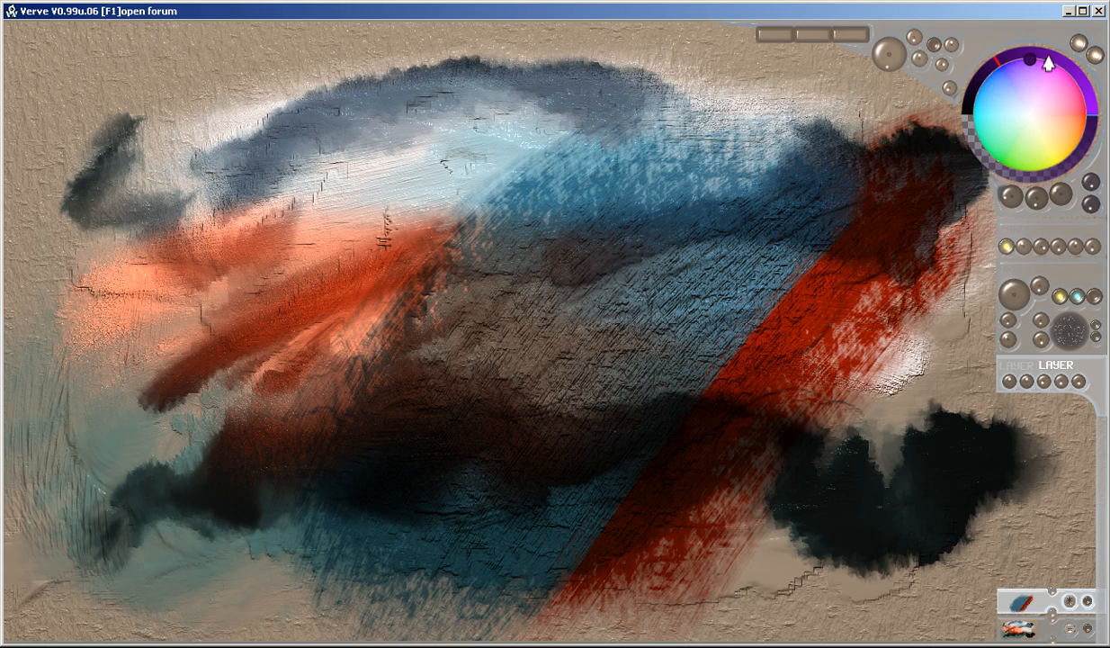
{"action": "mouse_move", "coordinate": [699, 153]}
{"action": "left_mouse_down"}
{"action": "mouse_move", "coordinate": [549, 167]}
{"action": "mouse_move", "coordinate": [383, 359]}
{"action": "mouse_move", "coordinate": [297, 195]}
{"action": "left_mouse_up"}
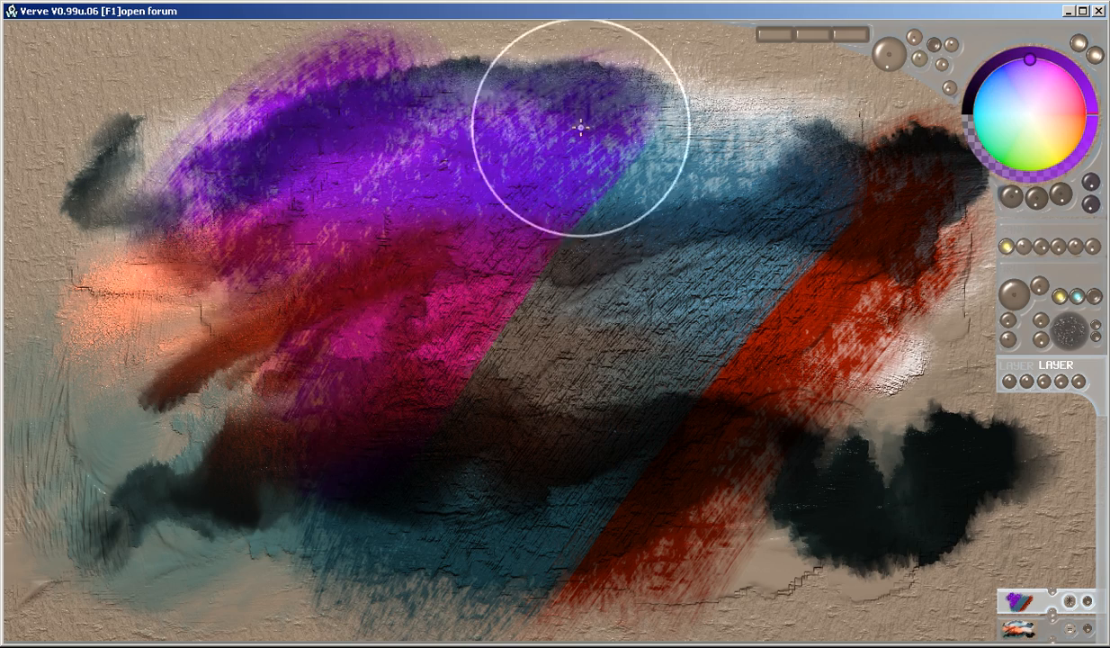
{"action": "mouse_move", "coordinate": [839, 159]}
{"action": "left_mouse_down"}
{"action": "mouse_move", "coordinate": [504, 144]}
{"action": "mouse_move", "coordinate": [180, 315]}
{"action": "mouse_move", "coordinate": [575, 275]}
{"action": "mouse_move", "coordinate": [162, 270]}
{"action": "left_mouse_up"}
{"action": "mouse_move", "coordinate": [624, 255]}
{"action": "left_mouse_down"}
{"action": "mouse_move", "coordinate": [477, 286]}
{"action": "mouse_move", "coordinate": [522, 531]}
{"action": "left_mouse_up"}
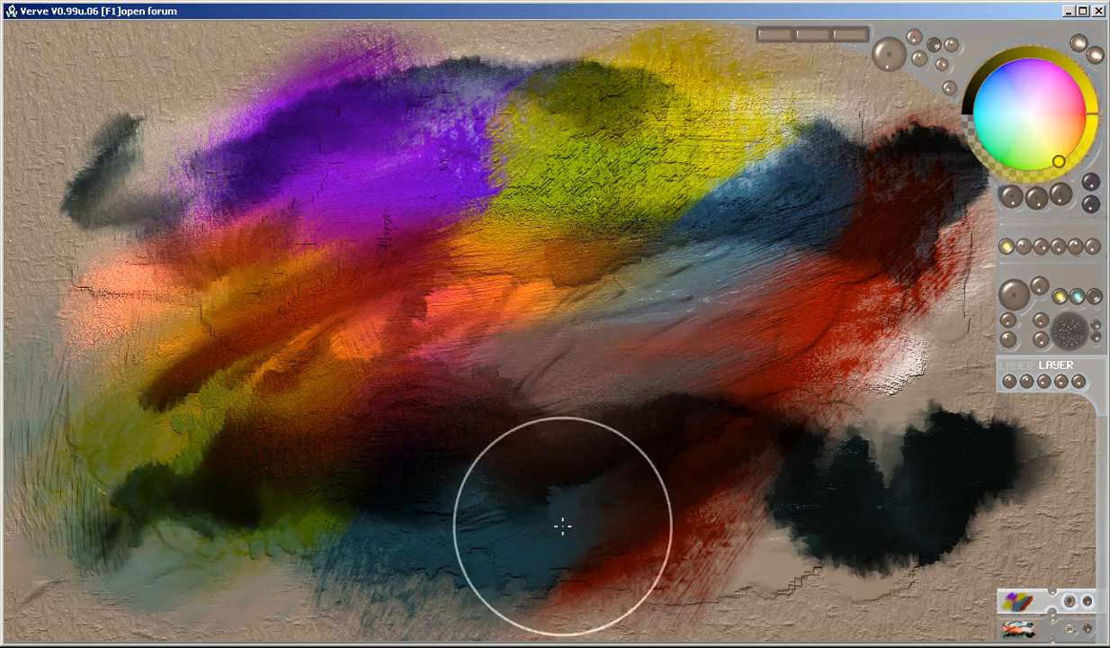
- Extend the yellow over the painting's upper left and right using brush size 453, and merge the layer down
{"action": "mouse_move", "coordinate": [664, 353]}
{"action": "left_mouse_down"}
{"action": "mouse_move", "coordinate": [489, 237]}
{"action": "mouse_move", "coordinate": [785, 245]}
{"action": "mouse_move", "coordinate": [225, 158]}
{"action": "left_mouse_up"}
{"action": "mouse_move", "coordinate": [880, 272]}
{"action": "left_mouse_down"}
{"action": "mouse_move", "coordinate": [954, 459]}
{"action": "mouse_move", "coordinate": [595, 332]}
{"action": "left_mouse_up"}
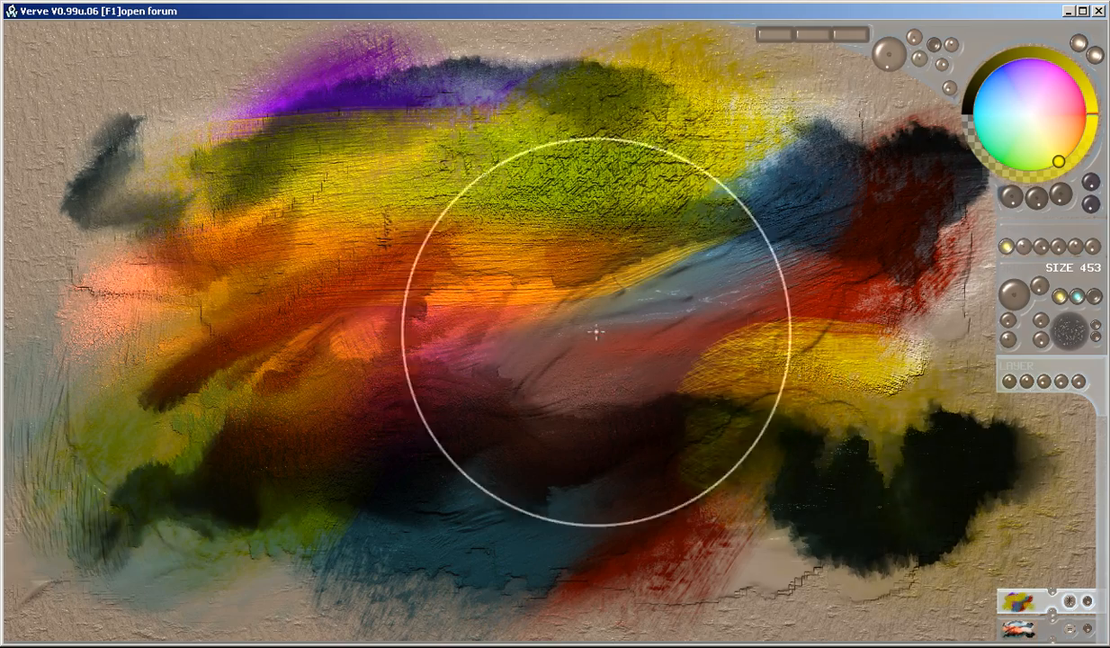
{"action": "left_click", "coordinate": [1051, 618]}
{"action": "left_click", "coordinate": [551, 397]}
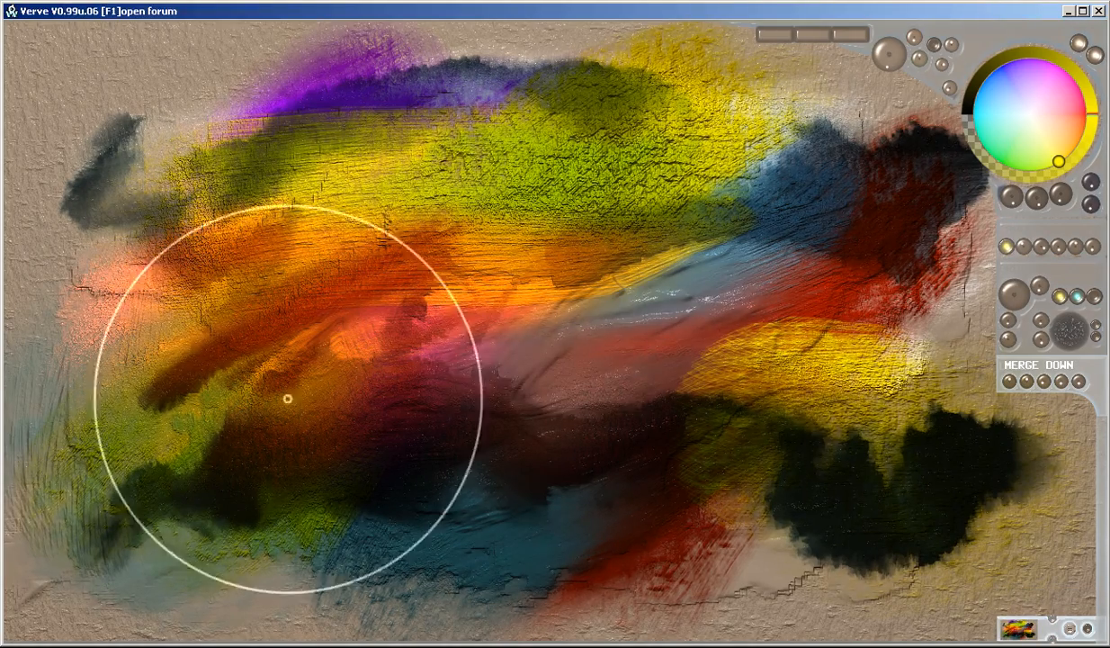
- Set the brush size to 145 and pour thick, fluid yellow paint over most of the painting
{"action": "scroll", "coordinate": [670, 502], "scroll_direction": "down", "scroll_amount": 5}
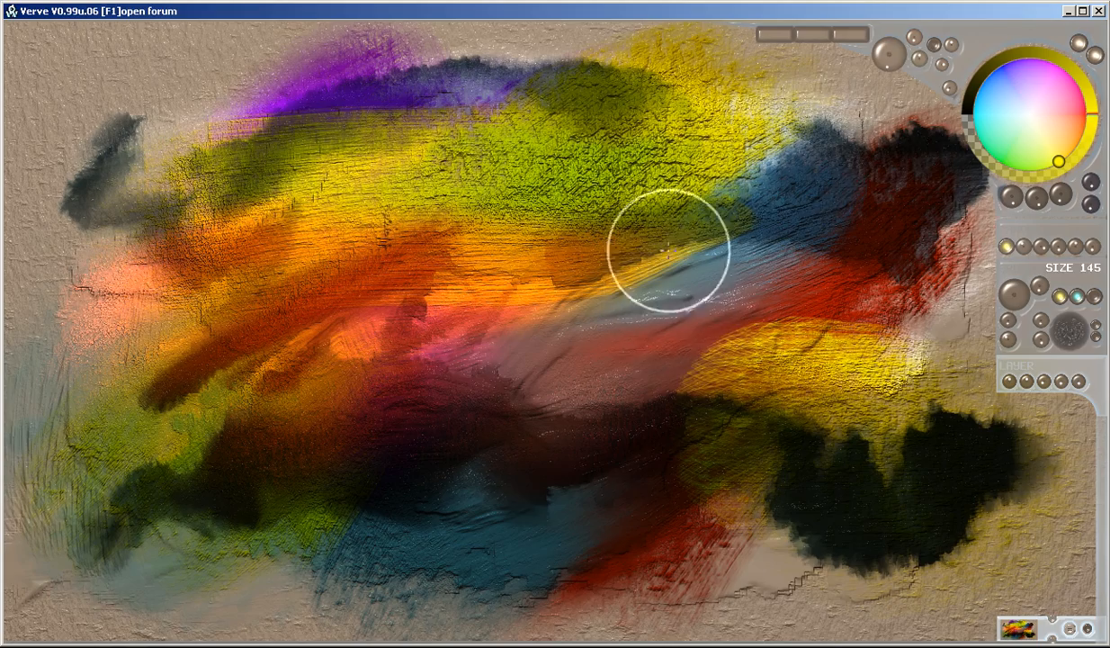
{"action": "left_click_drag", "start_coordinate": [889, 54], "coordinate": [1025, 65]}
{"action": "mouse_move", "coordinate": [799, 241]}
{"action": "left_mouse_down"}
{"action": "mouse_move", "coordinate": [572, 174]}
{"action": "mouse_move", "coordinate": [547, 275]}
{"action": "mouse_move", "coordinate": [884, 213]}
{"action": "mouse_move", "coordinate": [770, 387]}
{"action": "mouse_move", "coordinate": [396, 180]}
{"action": "mouse_move", "coordinate": [393, 314]}
{"action": "mouse_move", "coordinate": [285, 187]}
{"action": "mouse_move", "coordinate": [488, 142]}
{"action": "mouse_move", "coordinate": [260, 371]}
{"action": "mouse_move", "coordinate": [635, 486]}
{"action": "mouse_move", "coordinate": [775, 512]}
{"action": "mouse_move", "coordinate": [837, 409]}
{"action": "mouse_move", "coordinate": [798, 198]}
{"action": "mouse_move", "coordinate": [900, 198]}
{"action": "mouse_move", "coordinate": [940, 288]}
{"action": "mouse_move", "coordinate": [835, 161]}
{"action": "mouse_move", "coordinate": [873, 126]}
{"action": "mouse_move", "coordinate": [927, 207]}
{"action": "mouse_move", "coordinate": [594, 126]}
{"action": "mouse_move", "coordinate": [774, 234]}
{"action": "mouse_move", "coordinate": [245, 397]}
{"action": "mouse_move", "coordinate": [412, 362]}
{"action": "mouse_move", "coordinate": [322, 477]}
{"action": "mouse_move", "coordinate": [988, 225]}
{"action": "mouse_move", "coordinate": [1003, 241]}
{"action": "mouse_move", "coordinate": [763, 325]}
{"action": "mouse_move", "coordinate": [747, 360]}
{"action": "mouse_move", "coordinate": [923, 528]}
{"action": "left_mouse_up"}
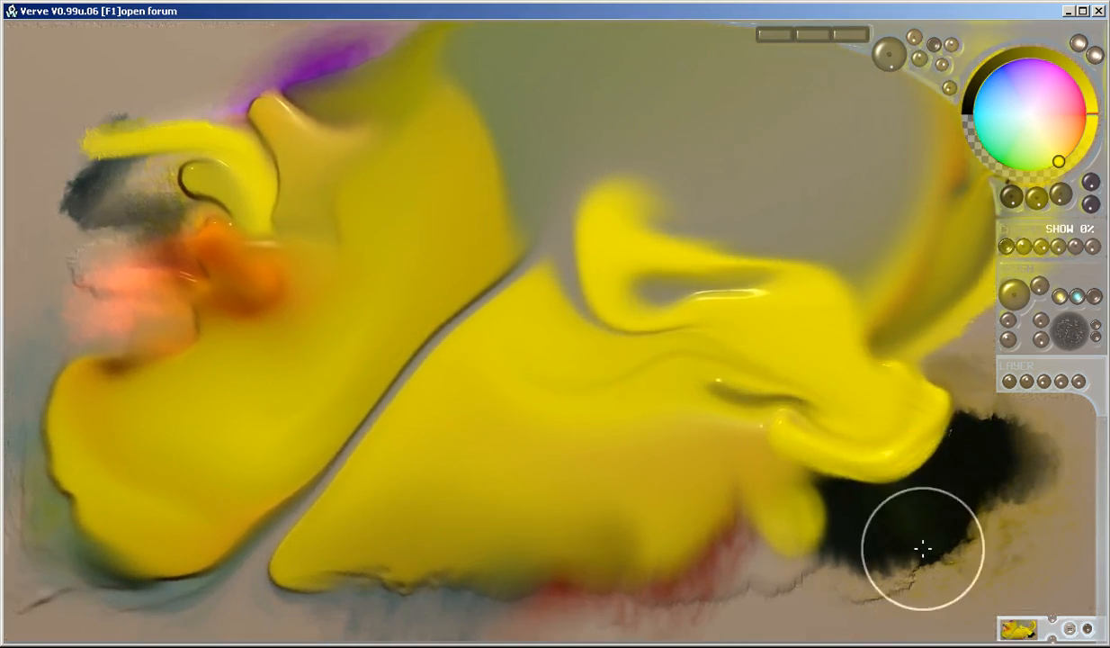
- Swirl dark blue paint through the yellow fluid and turn the canvas effect on
{"action": "left_click", "coordinate": [996, 79]}
{"action": "left_click", "coordinate": [1008, 56]}
{"action": "mouse_move", "coordinate": [852, 392]}
{"action": "left_mouse_down"}
{"action": "mouse_move", "coordinate": [850, 412]}
{"action": "mouse_move", "coordinate": [751, 347]}
{"action": "mouse_move", "coordinate": [223, 236]}
{"action": "mouse_move", "coordinate": [236, 136]}
{"action": "mouse_move", "coordinate": [139, 229]}
{"action": "mouse_move", "coordinate": [241, 181]}
{"action": "mouse_move", "coordinate": [484, 448]}
{"action": "left_mouse_up"}
{"action": "left_click", "coordinate": [1008, 249]}
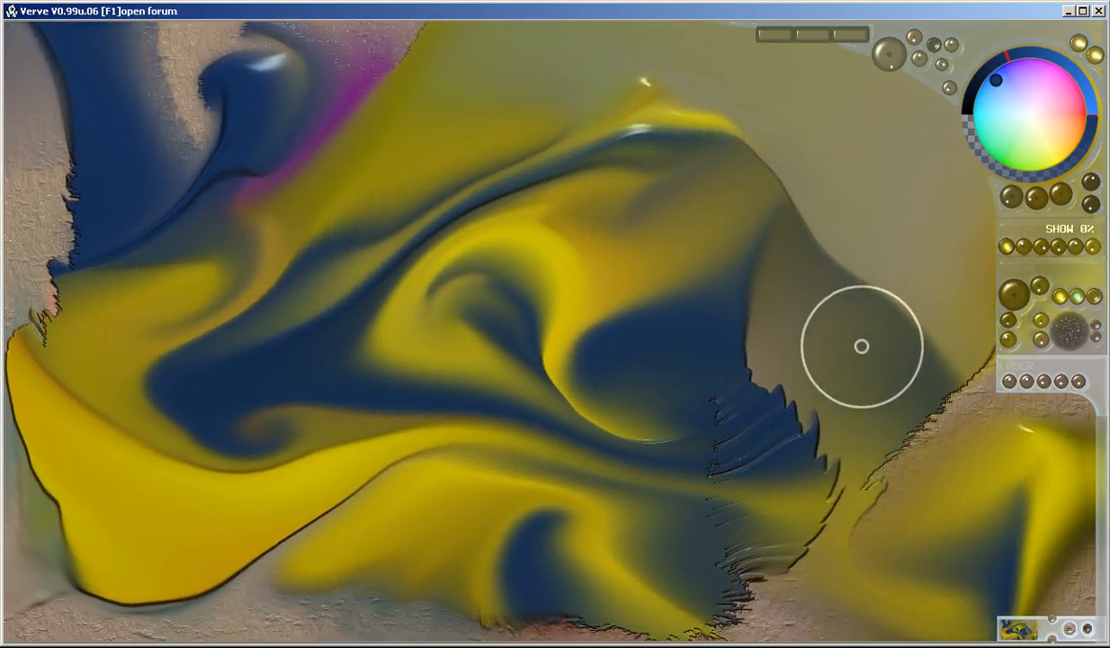
- Smear the blue and yellow paint over the textured canvas and erase winding bands down to bare canvas
{"action": "mouse_move", "coordinate": [872, 479]}
{"action": "left_mouse_down"}
{"action": "mouse_move", "coordinate": [540, 522]}
{"action": "mouse_move", "coordinate": [396, 481]}
{"action": "left_mouse_up"}
{"action": "mouse_move", "coordinate": [877, 387]}
{"action": "left_mouse_down"}
{"action": "mouse_move", "coordinate": [576, 405]}
{"action": "mouse_move", "coordinate": [369, 319]}
{"action": "mouse_move", "coordinate": [216, 180]}
{"action": "mouse_move", "coordinate": [324, 99]}
{"action": "mouse_move", "coordinate": [900, 162]}
{"action": "mouse_move", "coordinate": [972, 216]}
{"action": "left_mouse_up"}
{"action": "mouse_move", "coordinate": [504, 602]}
{"action": "left_mouse_down"}
{"action": "mouse_move", "coordinate": [189, 495]}
{"action": "mouse_move", "coordinate": [81, 504]}
{"action": "left_mouse_up"}
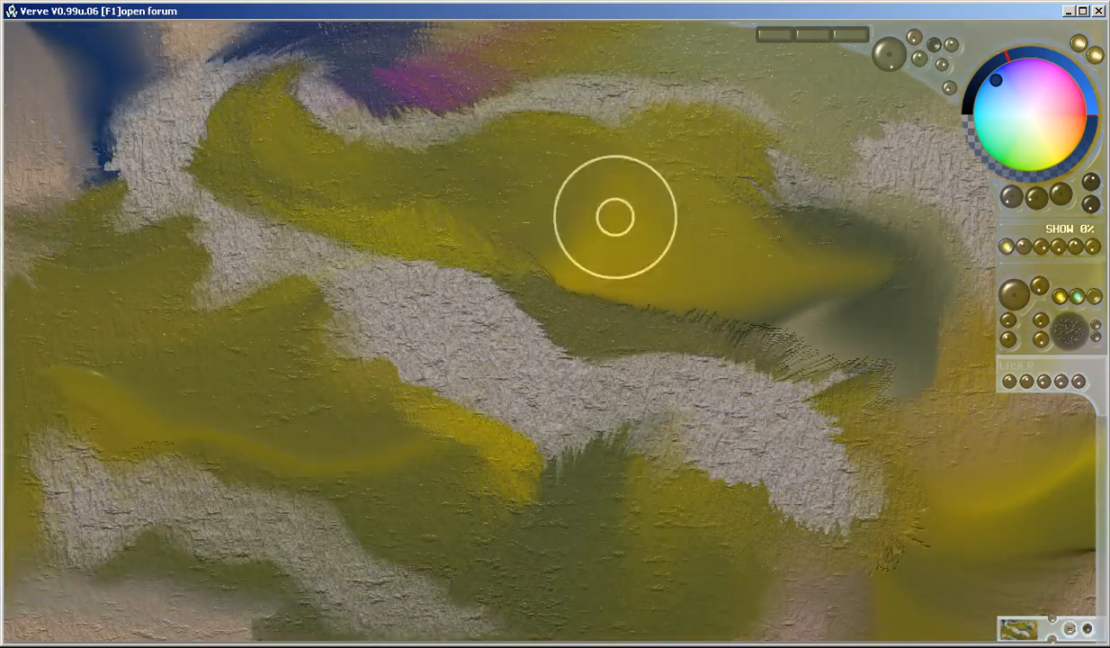
- Turn off the canvas effect, swirl dark blue paint across the picture, and turn the canvas effect on again
{"action": "mouse_move", "coordinate": [823, 456]}
{"action": "left_mouse_down"}
{"action": "mouse_move", "coordinate": [862, 432]}
{"action": "mouse_move", "coordinate": [873, 180]}
{"action": "mouse_move", "coordinate": [387, 459]}
{"action": "mouse_move", "coordinate": [396, 207]}
{"action": "mouse_move", "coordinate": [929, 252]}
{"action": "left_mouse_up"}
{"action": "left_click", "coordinate": [1006, 248]}
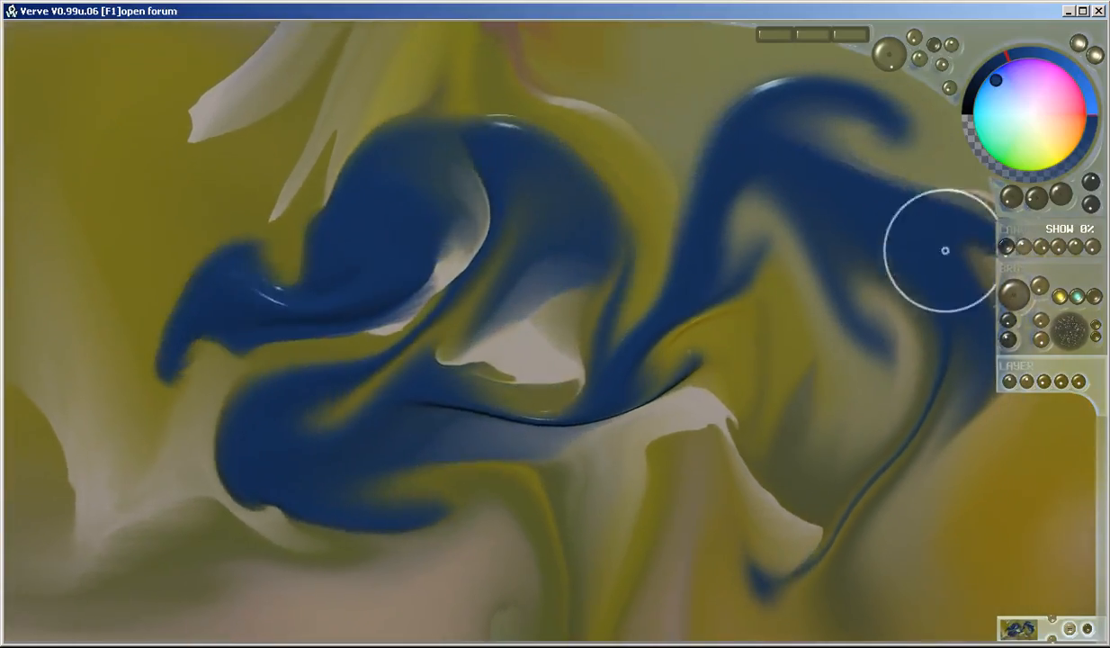
{"action": "left_click", "coordinate": [1006, 245]}
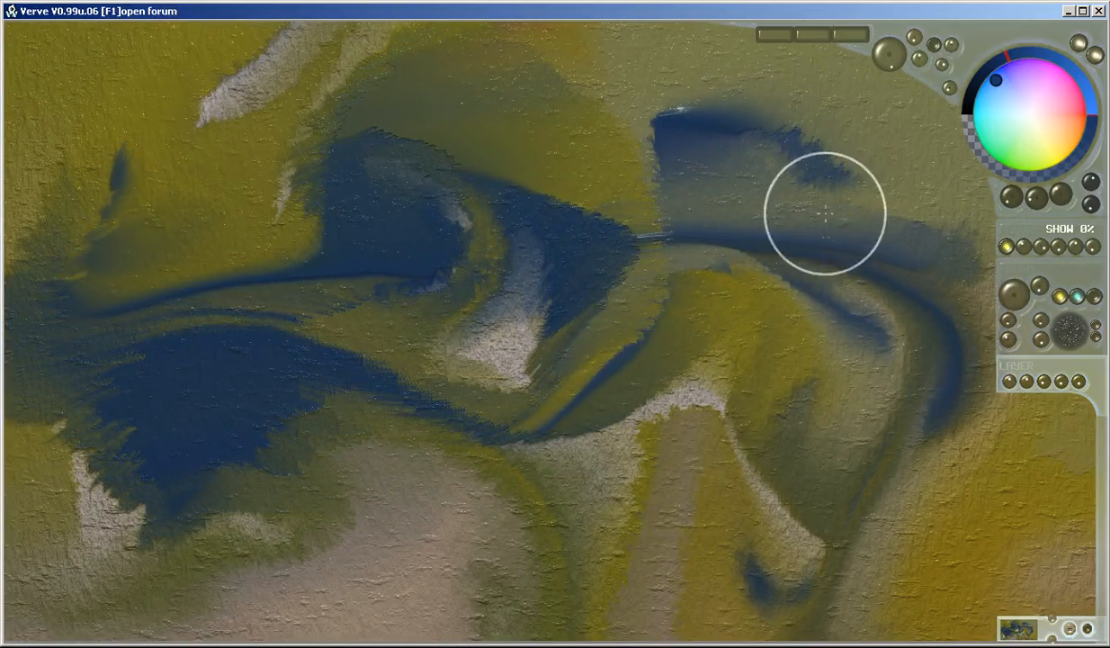
- Paint flowing dark blue curls at the painting's right and upper left on the textured canvas
{"action": "mouse_move", "coordinate": [792, 144]}
{"action": "left_mouse_down"}
{"action": "mouse_move", "coordinate": [814, 288]}
{"action": "mouse_move", "coordinate": [670, 410]}
{"action": "left_mouse_up"}
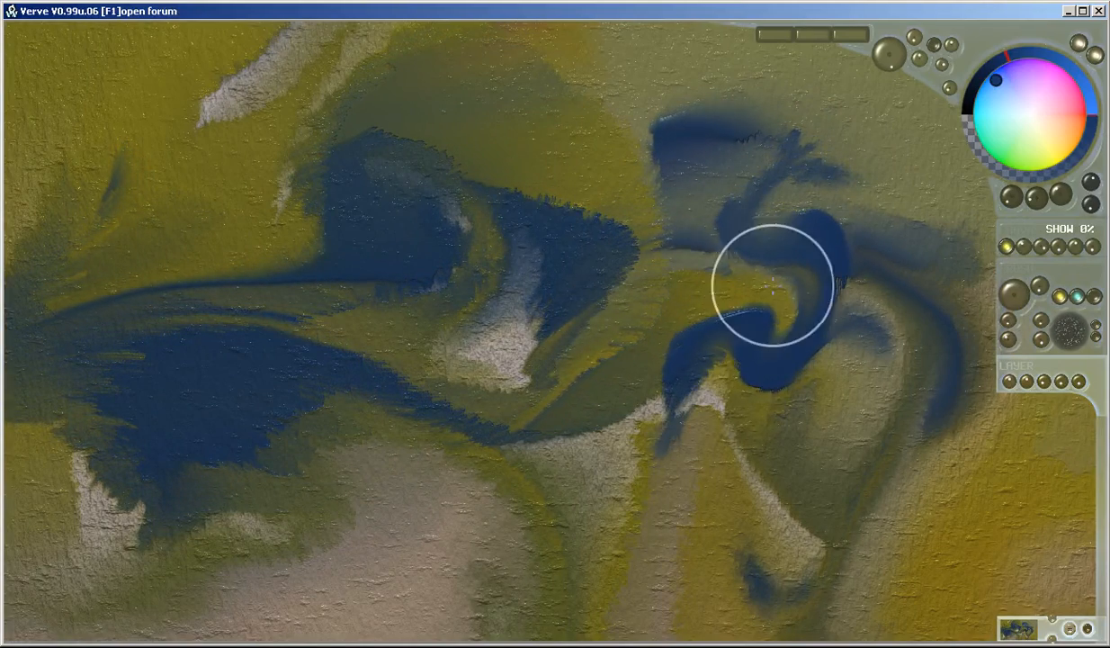
{"action": "left_click_drag", "start_coordinate": [583, 117], "coordinate": [454, 221]}
{"action": "left_click_drag", "start_coordinate": [203, 227], "coordinate": [382, 281]}
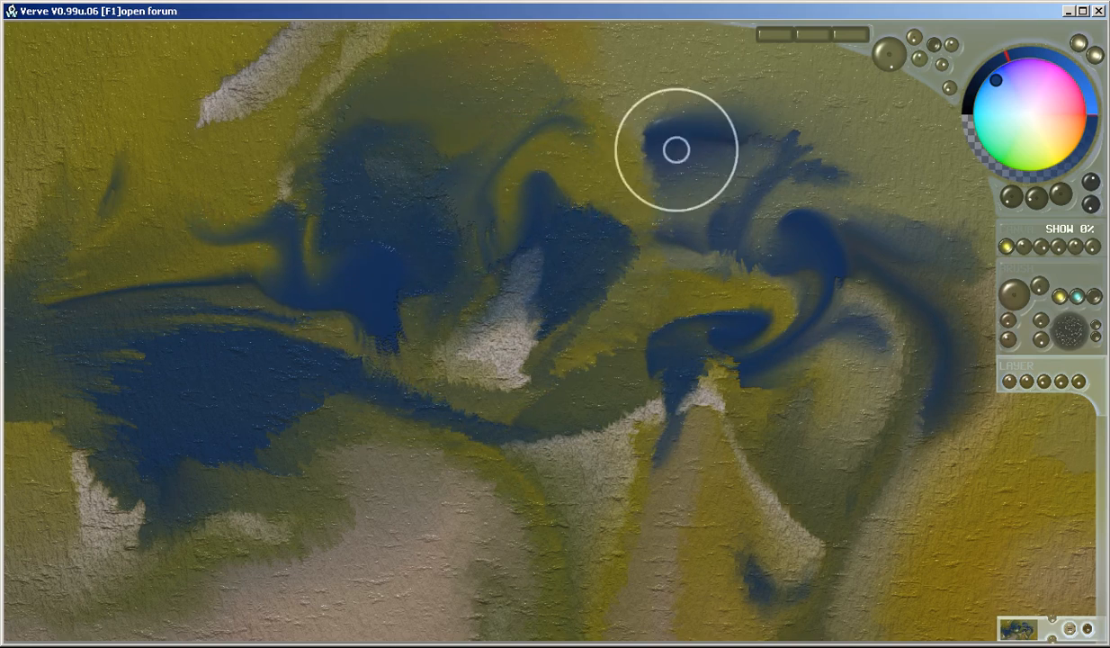
- Paint broad pale orange strokes across the painting's middle and left, setting the fluidity to 45% and then 29%
{"action": "mouse_move", "coordinate": [708, 260]}
{"action": "left_mouse_down"}
{"action": "mouse_move", "coordinate": [286, 322]}
{"action": "mouse_move", "coordinate": [247, 310]}
{"action": "mouse_move", "coordinate": [259, 396]}
{"action": "left_mouse_up"}
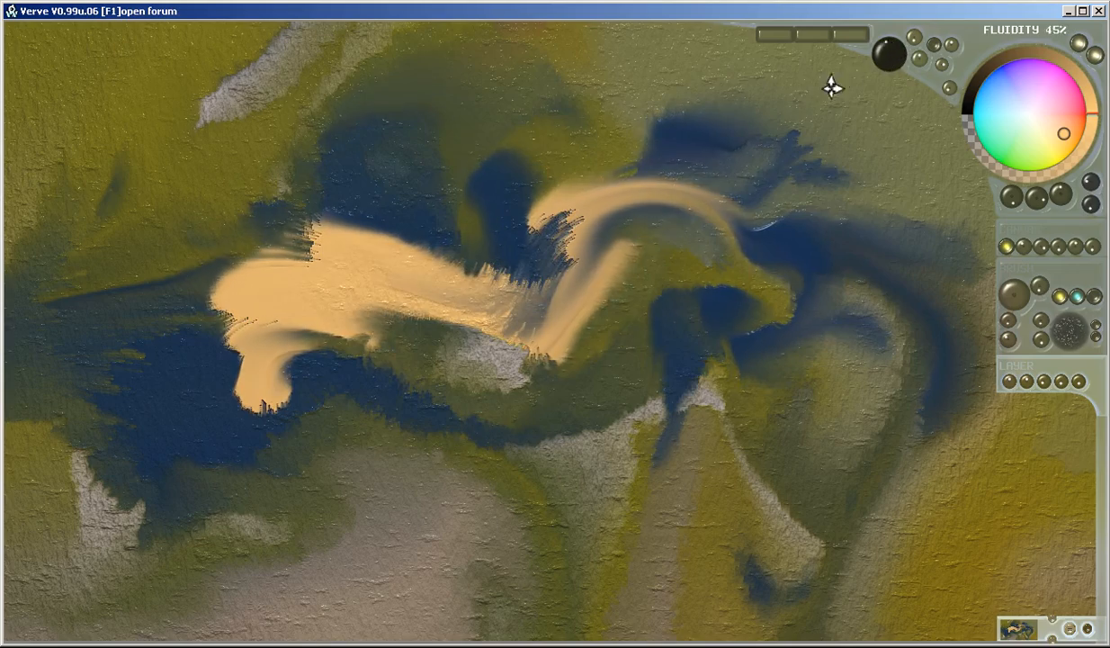
{"action": "mouse_move", "coordinate": [764, 196]}
{"action": "left_mouse_down"}
{"action": "mouse_move", "coordinate": [286, 340]}
{"action": "mouse_move", "coordinate": [889, 227]}
{"action": "left_mouse_up"}
{"action": "mouse_move", "coordinate": [825, 305]}
{"action": "left_mouse_down"}
{"action": "mouse_move", "coordinate": [736, 384]}
{"action": "mouse_move", "coordinate": [326, 490]}
{"action": "mouse_move", "coordinate": [260, 484]}
{"action": "mouse_move", "coordinate": [500, 459]}
{"action": "left_mouse_up"}
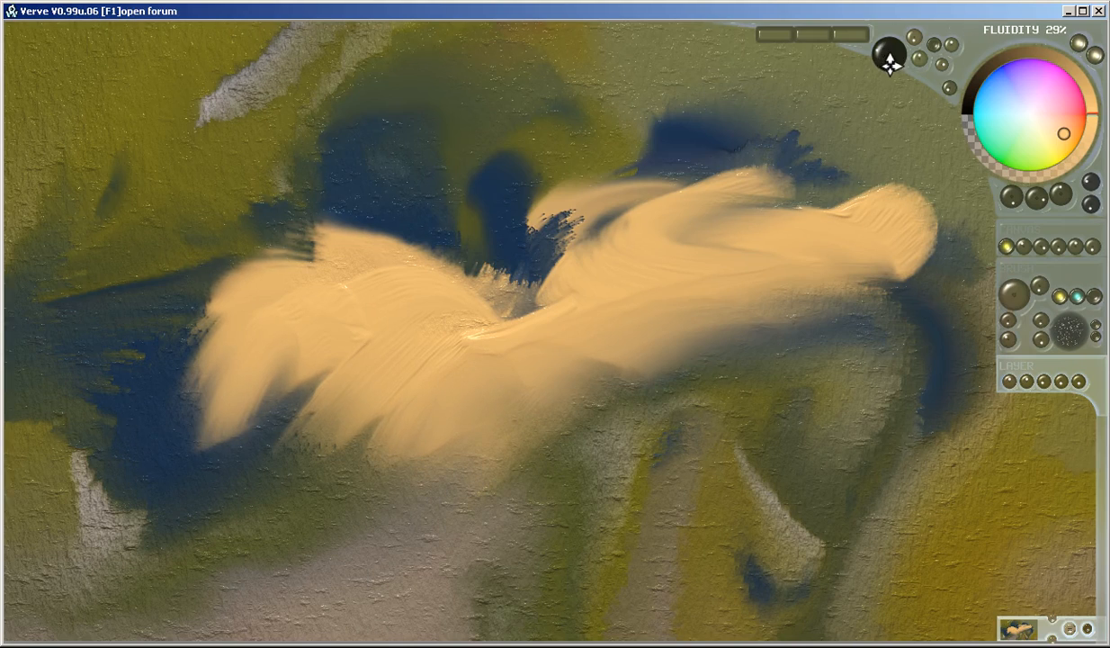
{"action": "left_click_drag", "start_coordinate": [361, 425], "coordinate": [243, 394]}
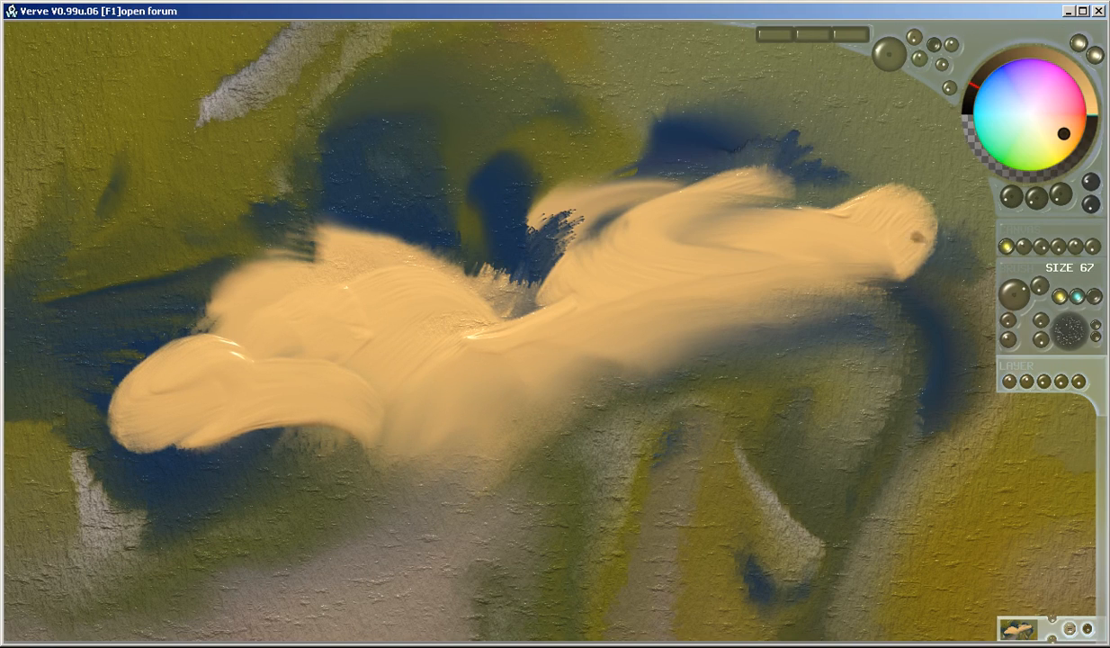
- Set the brush size to 67, shade the edges of the right-hand pale shape with dark brown and blend it inwards
{"action": "left_click_drag", "start_coordinate": [718, 212], "coordinate": [510, 311]}
{"action": "mouse_move", "coordinate": [642, 233]}
{"action": "left_mouse_down"}
{"action": "mouse_move", "coordinate": [754, 203]}
{"action": "mouse_move", "coordinate": [868, 200]}
{"action": "mouse_move", "coordinate": [472, 311]}
{"action": "left_mouse_up"}
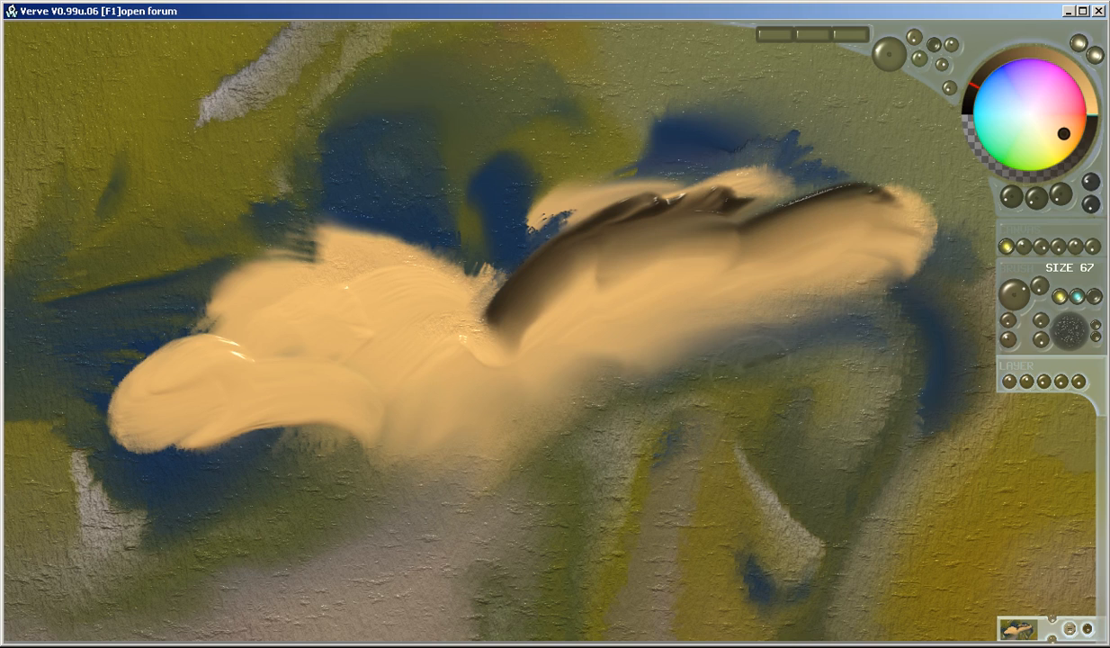
{"action": "mouse_move", "coordinate": [526, 371]}
{"action": "left_mouse_down"}
{"action": "mouse_move", "coordinate": [512, 382]}
{"action": "mouse_move", "coordinate": [828, 306]}
{"action": "left_mouse_up"}
{"action": "mouse_move", "coordinate": [862, 269]}
{"action": "left_mouse_down"}
{"action": "mouse_move", "coordinate": [810, 230]}
{"action": "mouse_move", "coordinate": [765, 270]}
{"action": "left_mouse_up"}
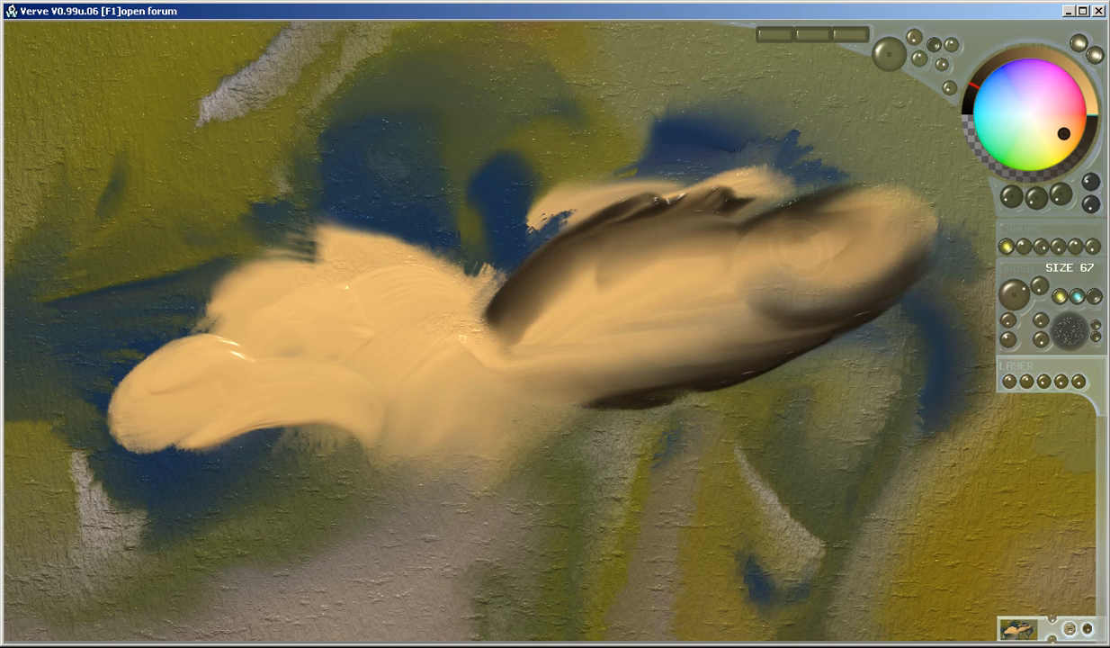
{"action": "left_click_drag", "start_coordinate": [760, 346], "coordinate": [594, 384]}
{"action": "mouse_move", "coordinate": [502, 419]}
{"action": "left_mouse_down"}
{"action": "mouse_move", "coordinate": [421, 533]}
{"action": "mouse_move", "coordinate": [360, 542]}
{"action": "mouse_move", "coordinate": [471, 518]}
{"action": "mouse_move", "coordinate": [425, 476]}
{"action": "mouse_move", "coordinate": [454, 415]}
{"action": "mouse_move", "coordinate": [574, 377]}
{"action": "mouse_move", "coordinate": [735, 301]}
{"action": "mouse_move", "coordinate": [659, 337]}
{"action": "mouse_move", "coordinate": [769, 291]}
{"action": "mouse_move", "coordinate": [789, 297]}
{"action": "mouse_move", "coordinate": [703, 359]}
{"action": "mouse_move", "coordinate": [616, 331]}
{"action": "mouse_move", "coordinate": [823, 250]}
{"action": "mouse_move", "coordinate": [679, 341]}
{"action": "mouse_move", "coordinate": [632, 282]}
{"action": "mouse_move", "coordinate": [578, 298]}
{"action": "mouse_move", "coordinate": [720, 238]}
{"action": "mouse_move", "coordinate": [884, 215]}
{"action": "mouse_move", "coordinate": [701, 259]}
{"action": "mouse_move", "coordinate": [883, 234]}
{"action": "mouse_move", "coordinate": [880, 279]}
{"action": "mouse_move", "coordinate": [760, 291]}
{"action": "mouse_move", "coordinate": [680, 352]}
{"action": "mouse_move", "coordinate": [706, 293]}
{"action": "mouse_move", "coordinate": [692, 249]}
{"action": "mouse_move", "coordinate": [561, 284]}
{"action": "mouse_move", "coordinate": [565, 272]}
{"action": "mouse_move", "coordinate": [771, 233]}
{"action": "left_mouse_up"}
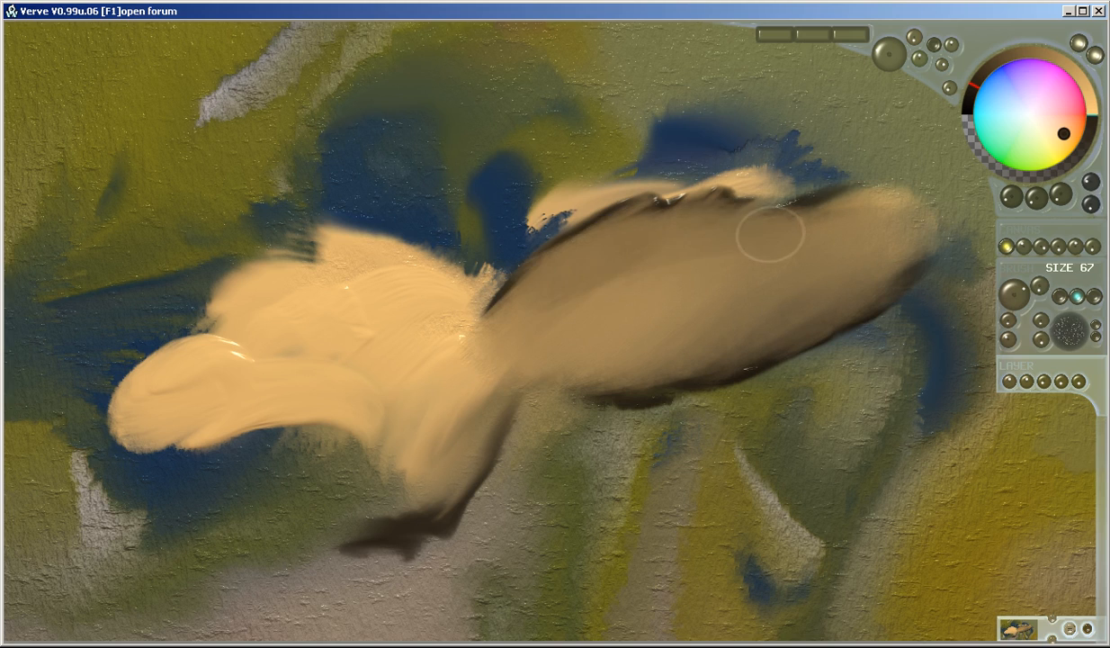
- Pick up the pale orange from the painting, lighten the right-hand shape's centre with it, and set the fluid smudge to 50%
{"action": "left_click_drag", "start_coordinate": [787, 306], "coordinate": [567, 358]}
{"action": "right_click", "coordinate": [345, 297]}
{"action": "mouse_move", "coordinate": [662, 246]}
{"action": "left_mouse_down"}
{"action": "mouse_move", "coordinate": [585, 315]}
{"action": "mouse_move", "coordinate": [699, 247]}
{"action": "mouse_move", "coordinate": [569, 318]}
{"action": "mouse_move", "coordinate": [615, 284]}
{"action": "mouse_move", "coordinate": [746, 293]}
{"action": "mouse_move", "coordinate": [667, 315]}
{"action": "mouse_move", "coordinate": [711, 325]}
{"action": "mouse_move", "coordinate": [637, 352]}
{"action": "mouse_move", "coordinate": [723, 278]}
{"action": "mouse_move", "coordinate": [534, 346]}
{"action": "left_mouse_up"}
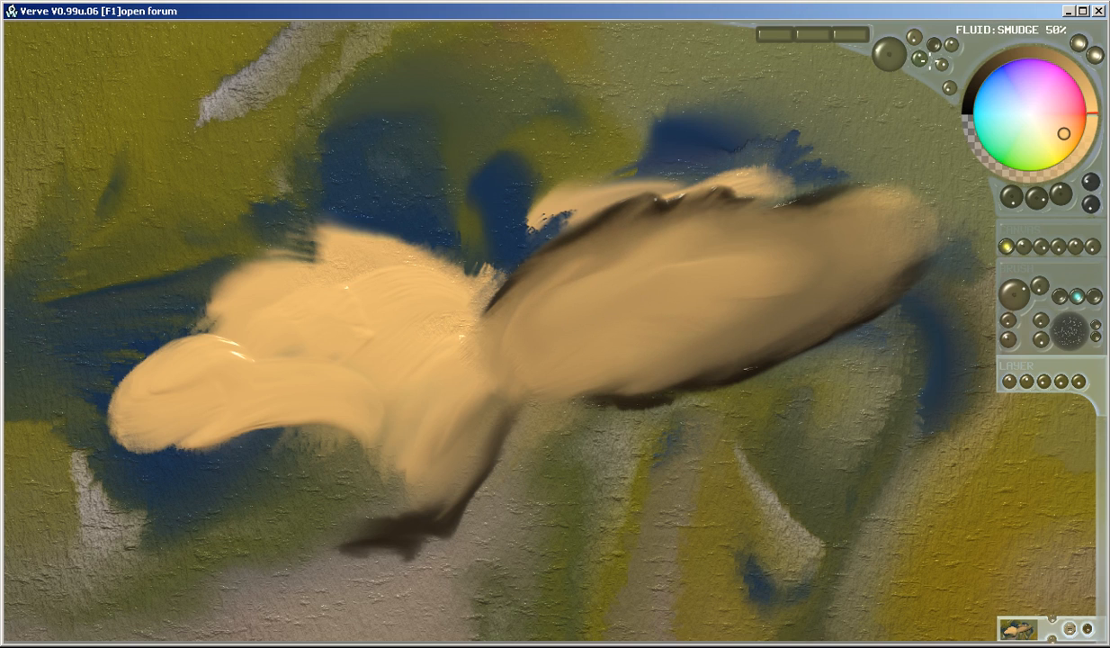
{"action": "mouse_move", "coordinate": [692, 204]}
{"action": "left_mouse_down"}
{"action": "mouse_move", "coordinate": [602, 279]}
{"action": "mouse_move", "coordinate": [697, 258]}
{"action": "mouse_move", "coordinate": [650, 290]}
{"action": "mouse_move", "coordinate": [531, 315]}
{"action": "mouse_move", "coordinate": [629, 341]}
{"action": "mouse_move", "coordinate": [540, 297]}
{"action": "mouse_move", "coordinate": [576, 225]}
{"action": "mouse_move", "coordinate": [832, 297]}
{"action": "left_mouse_up"}
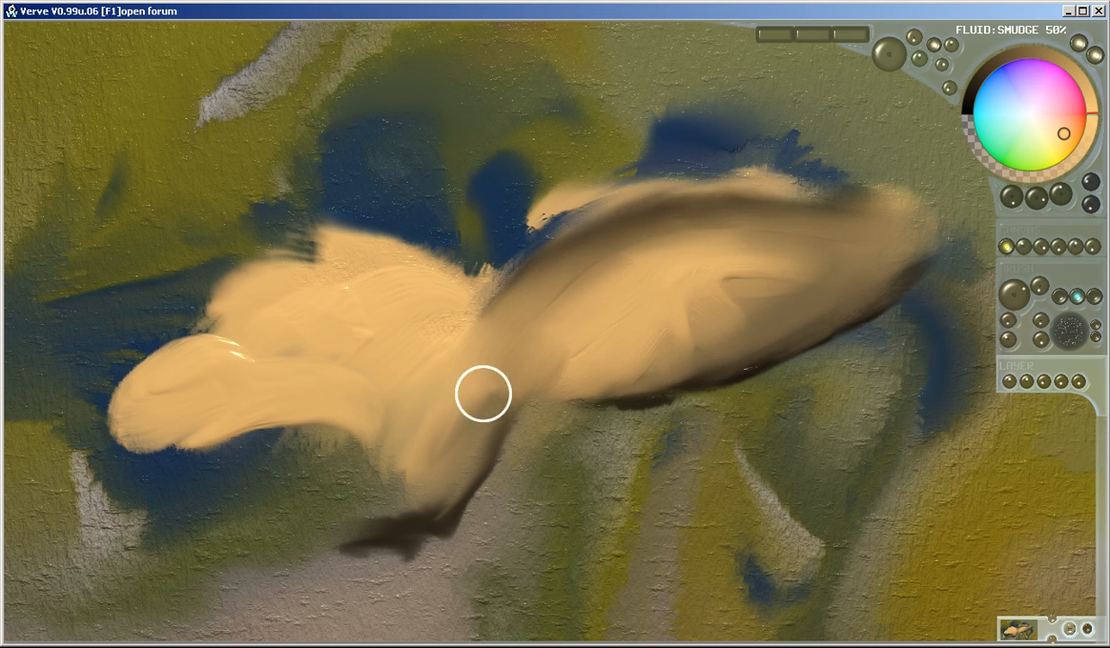
- Swirl pale orange strokes at the painting's upper left with size 49 and fluidity 36%, and erase their left end to bare canvas
{"action": "mouse_move", "coordinate": [605, 58]}
{"action": "left_mouse_down"}
{"action": "mouse_move", "coordinate": [380, 185]}
{"action": "mouse_move", "coordinate": [372, 174]}
{"action": "mouse_move", "coordinate": [261, 220]}
{"action": "left_mouse_up"}
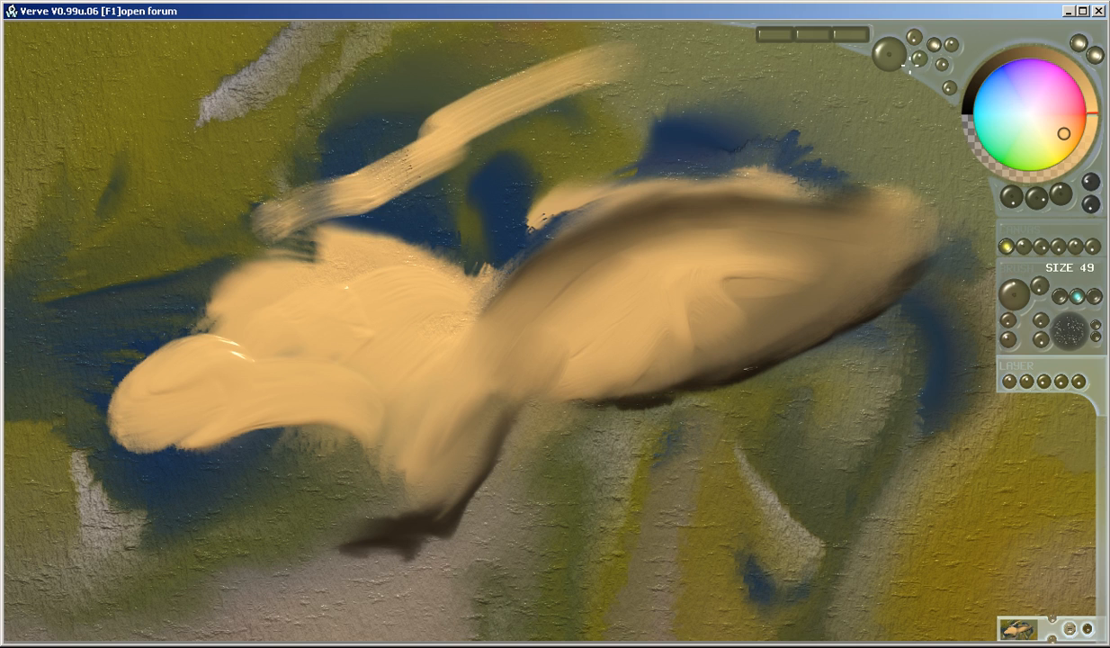
{"action": "mouse_move", "coordinate": [703, 87]}
{"action": "left_mouse_down"}
{"action": "mouse_move", "coordinate": [410, 117]}
{"action": "mouse_move", "coordinate": [310, 216]}
{"action": "mouse_move", "coordinate": [387, 135]}
{"action": "mouse_move", "coordinate": [591, 126]}
{"action": "mouse_move", "coordinate": [467, 99]}
{"action": "mouse_move", "coordinate": [576, 135]}
{"action": "mouse_move", "coordinate": [324, 103]}
{"action": "mouse_move", "coordinate": [248, 218]}
{"action": "mouse_move", "coordinate": [342, 238]}
{"action": "mouse_move", "coordinate": [267, 178]}
{"action": "mouse_move", "coordinate": [343, 135]}
{"action": "left_mouse_up"}
{"action": "mouse_move", "coordinate": [358, 201]}
{"action": "left_mouse_down"}
{"action": "mouse_move", "coordinate": [174, 148]}
{"action": "mouse_move", "coordinate": [191, 271]}
{"action": "left_mouse_up"}
{"action": "mouse_move", "coordinate": [304, 203]}
{"action": "left_mouse_down"}
{"action": "mouse_move", "coordinate": [273, 214]}
{"action": "mouse_move", "coordinate": [264, 267]}
{"action": "mouse_move", "coordinate": [273, 193]}
{"action": "mouse_move", "coordinate": [234, 157]}
{"action": "left_mouse_up"}
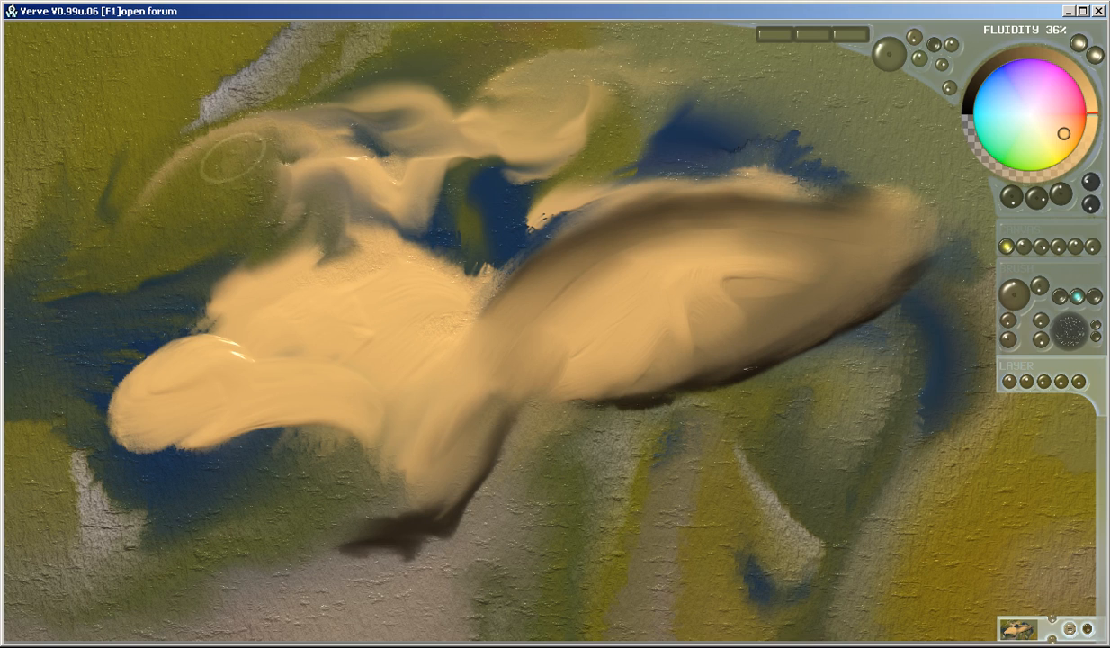
{"action": "left_click_drag", "start_coordinate": [301, 183], "coordinate": [175, 212]}
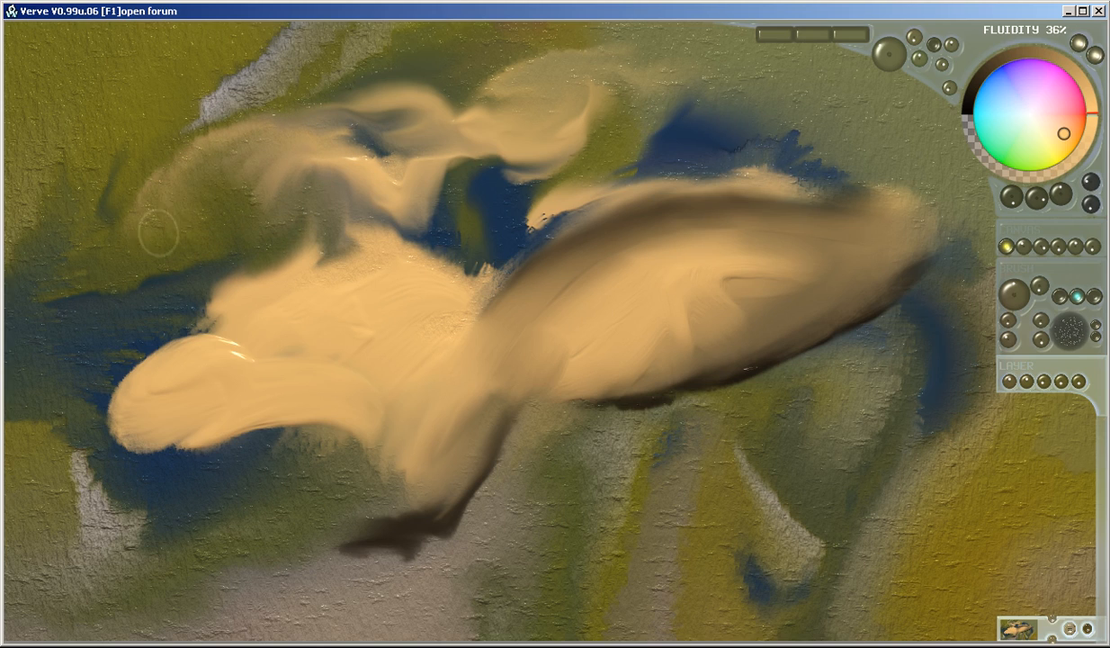
{"action": "mouse_move", "coordinate": [267, 181]}
{"action": "left_mouse_down"}
{"action": "mouse_move", "coordinate": [148, 257]}
{"action": "mouse_move", "coordinate": [99, 257]}
{"action": "mouse_move", "coordinate": [121, 131]}
{"action": "mouse_move", "coordinate": [193, 68]}
{"action": "mouse_move", "coordinate": [211, 117]}
{"action": "left_mouse_up"}
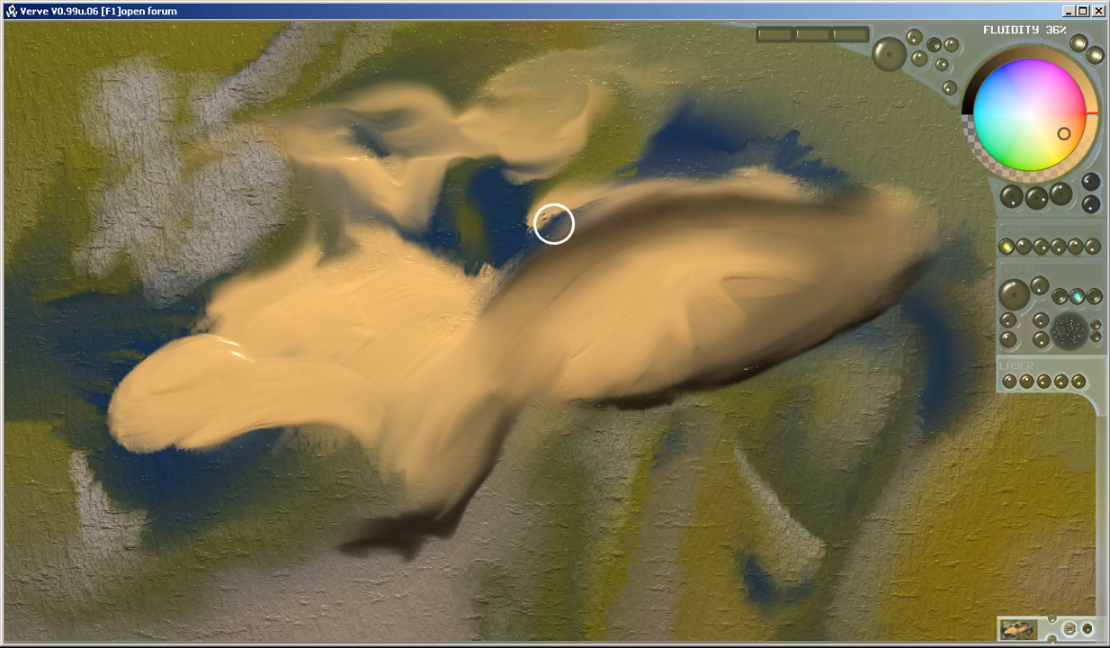
- Start opening a project and browse to the folder E:\Projects\Personal\References
{"action": "key", "text": "ctrl+o"}
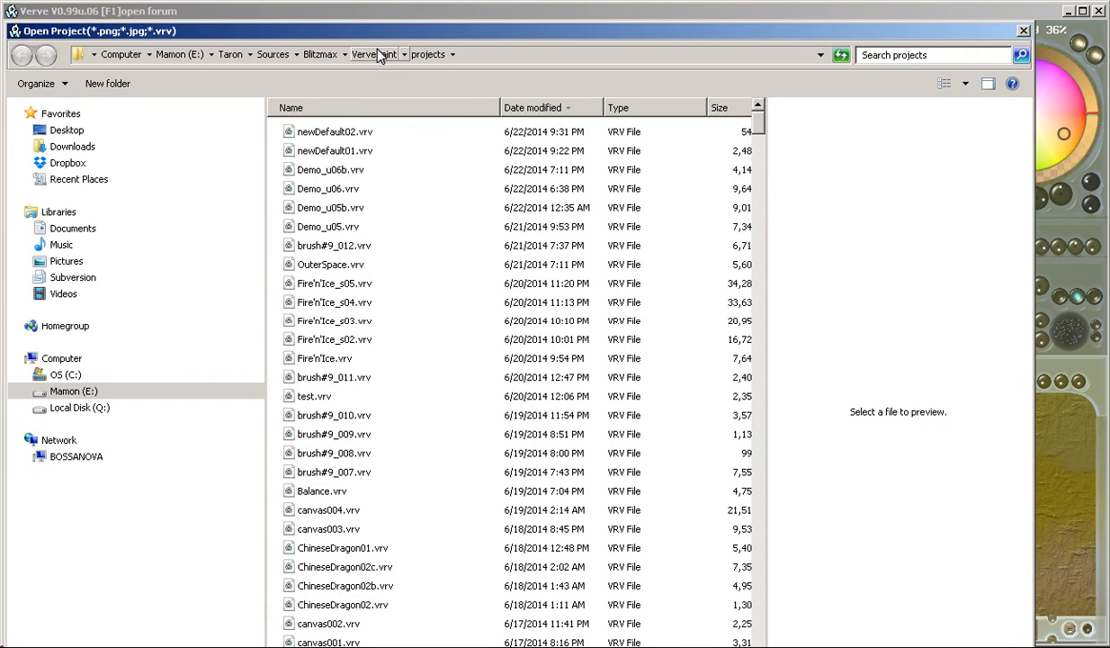
{"action": "left_click", "coordinate": [179, 54]}
{"action": "left_click", "coordinate": [316, 153]}
{"action": "double_click", "coordinate": [316, 153]}
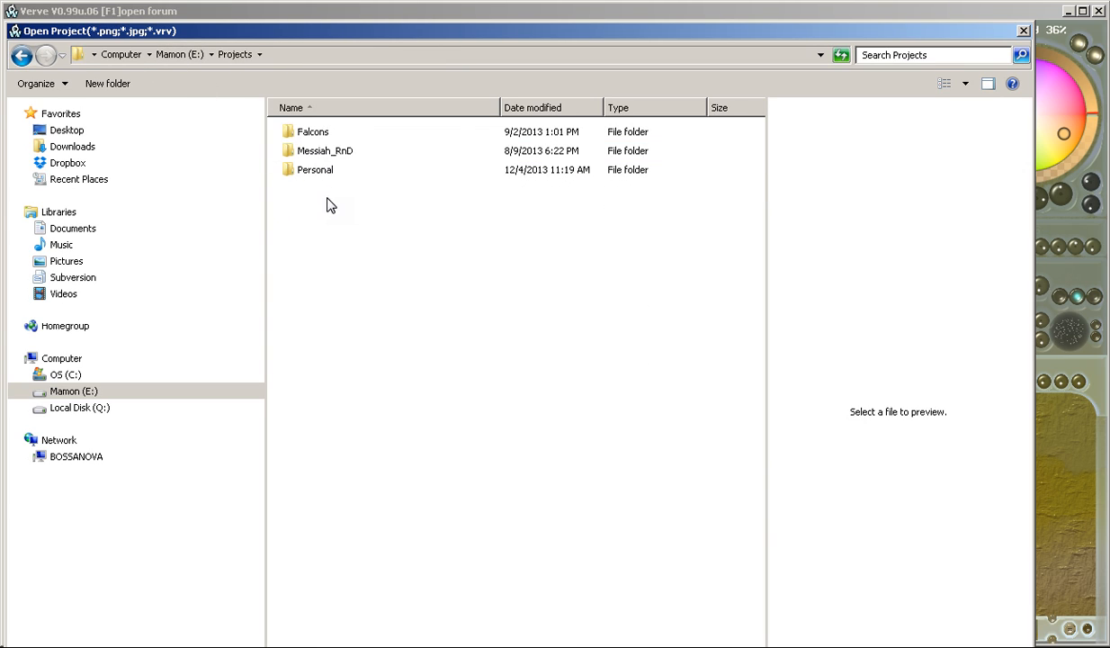
{"action": "left_click", "coordinate": [326, 175]}
{"action": "double_click", "coordinate": [292, 173]}
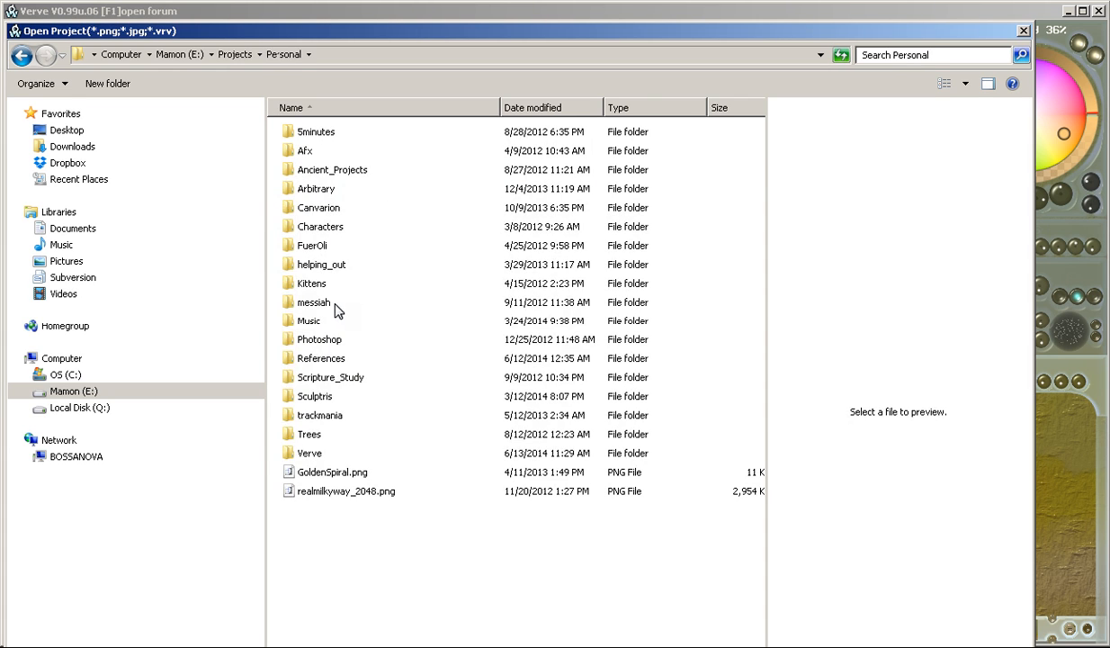
{"action": "double_click", "coordinate": [317, 355]}
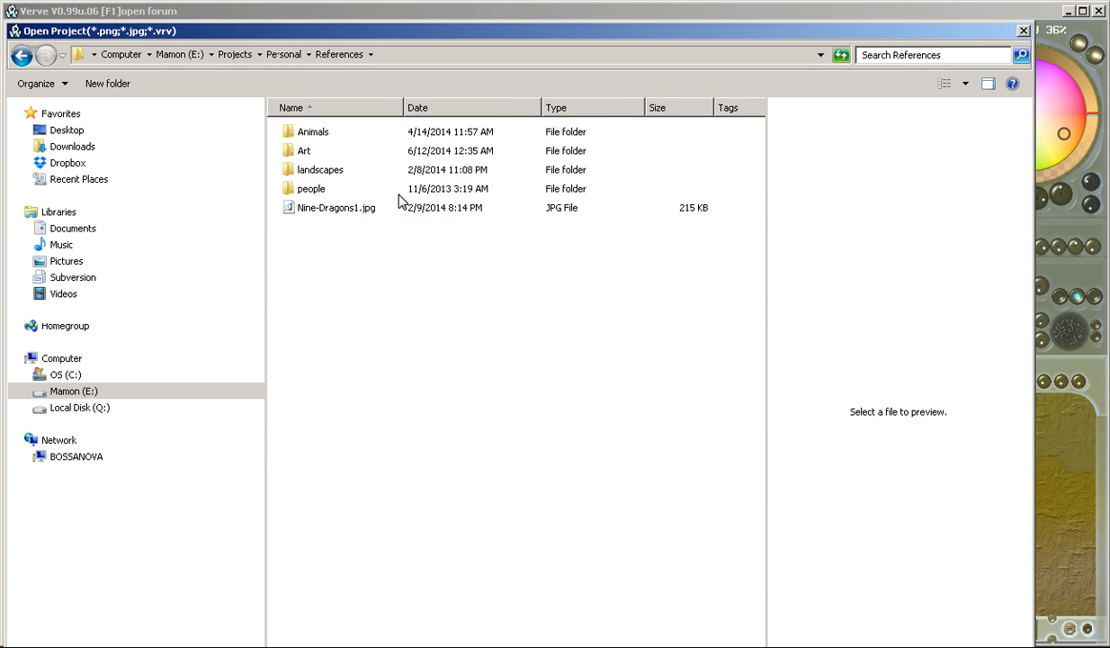
{"action": "double_click", "coordinate": [322, 134]}
{"action": "left_click", "coordinate": [335, 134]}
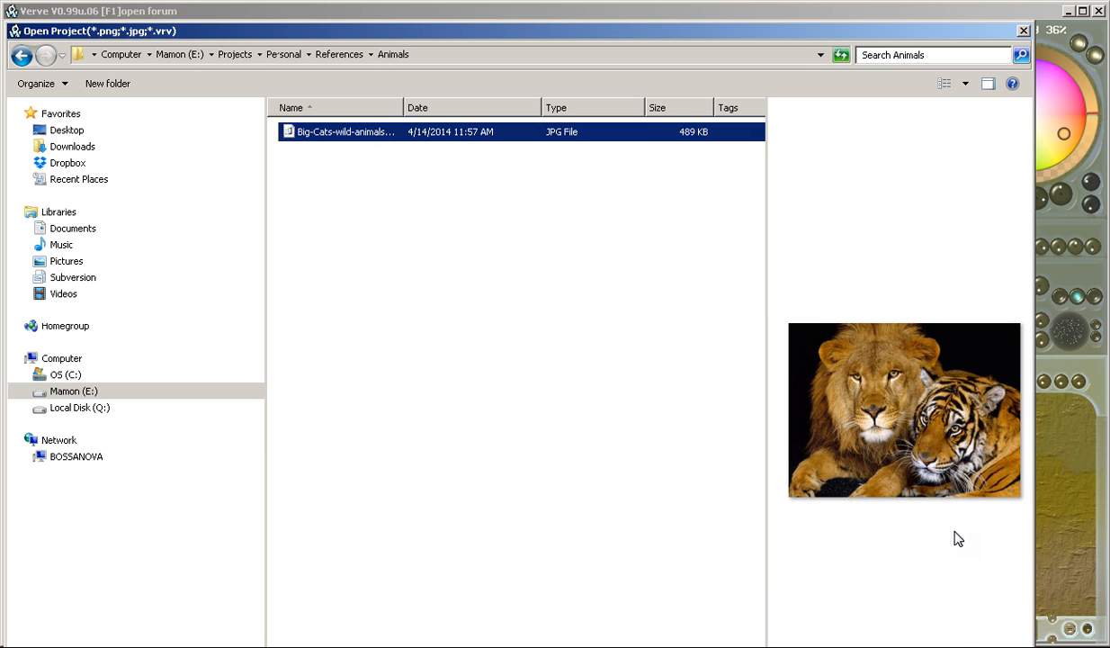
{"action": "key", "text": "Return"}
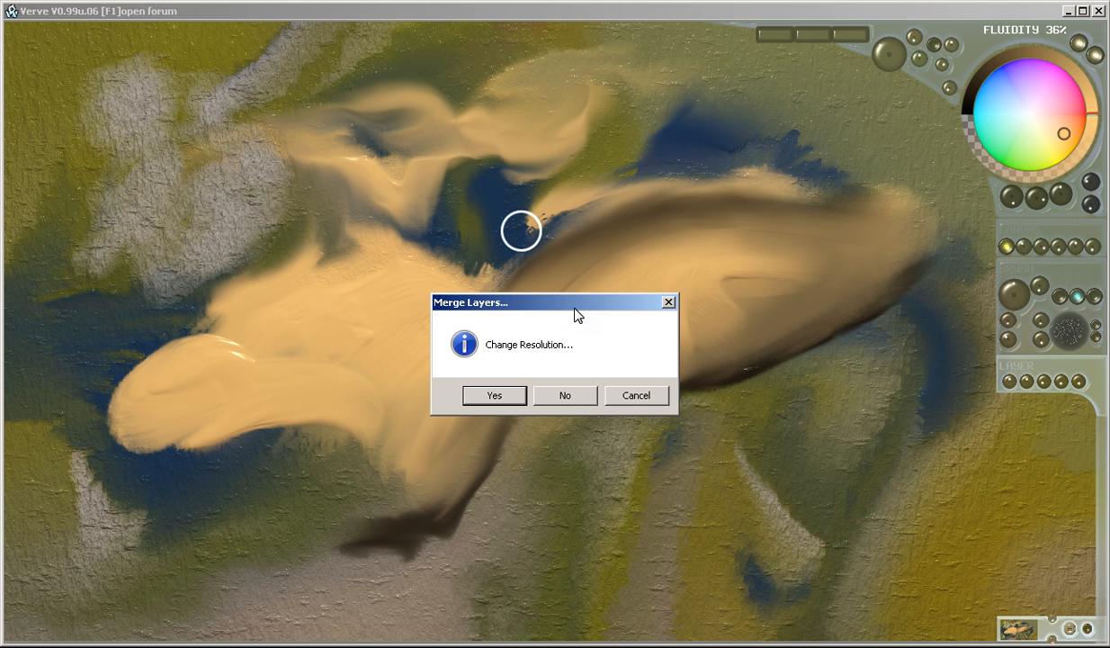
{"action": "left_click", "coordinate": [492, 403]}
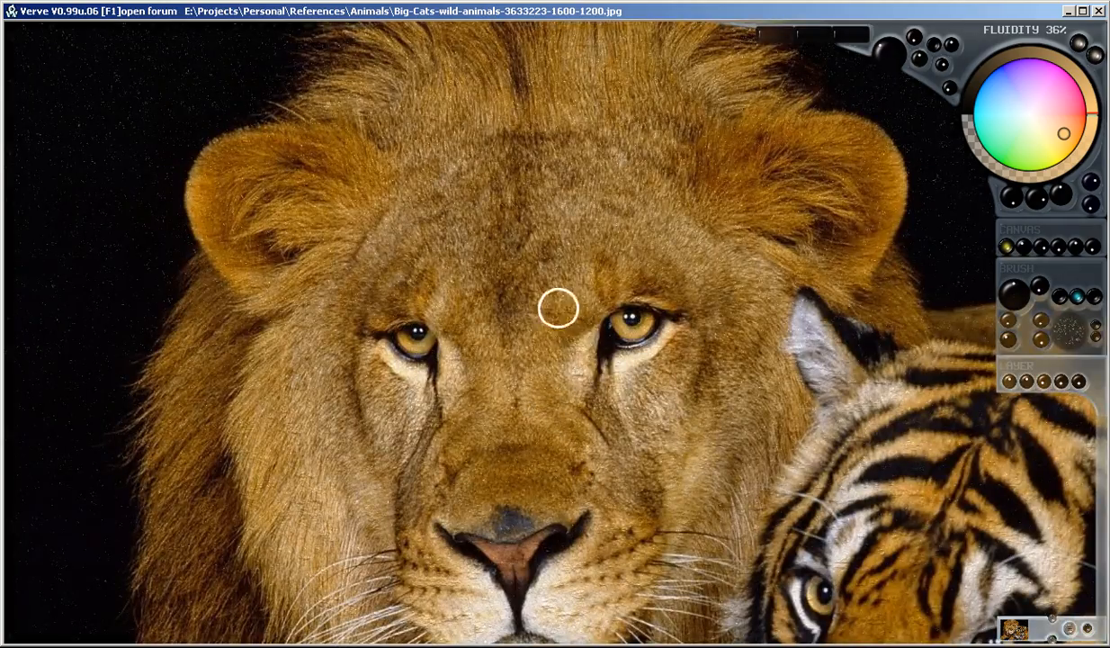
- Add an empty layer above the lion and tiger photo
{"action": "left_click_drag", "start_coordinate": [671, 402], "coordinate": [491, 326]}
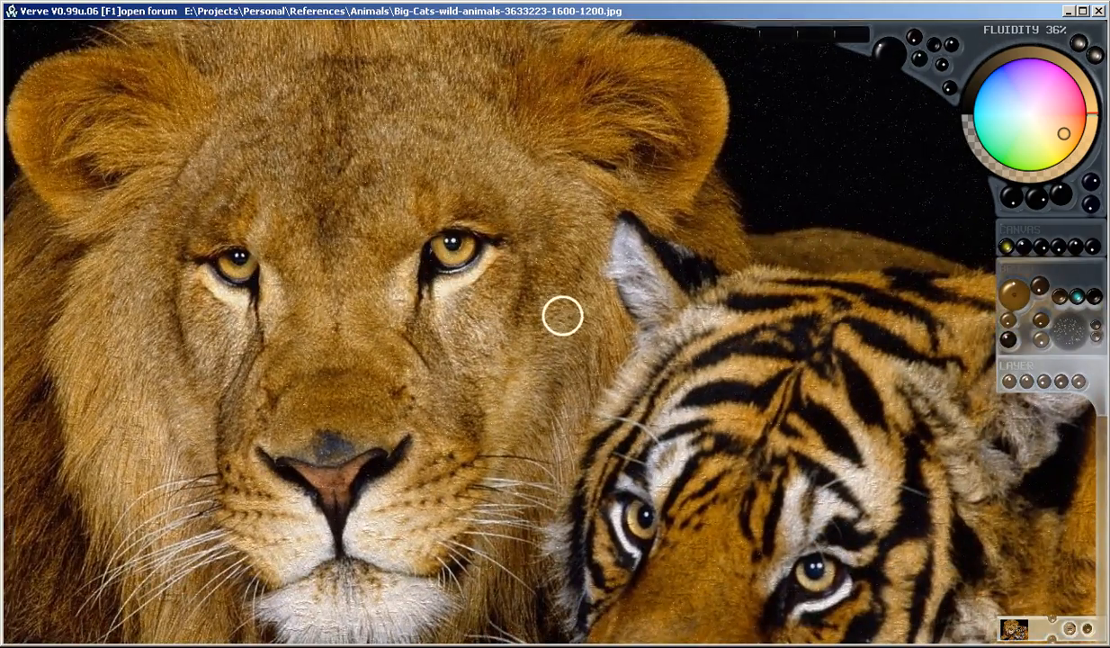
{"action": "mouse_move", "coordinate": [612, 320]}
{"action": "left_mouse_down"}
{"action": "mouse_move", "coordinate": [556, 332]}
{"action": "mouse_move", "coordinate": [606, 328]}
{"action": "mouse_move", "coordinate": [571, 330]}
{"action": "mouse_move", "coordinate": [586, 330]}
{"action": "left_mouse_up"}
{"action": "mouse_move", "coordinate": [573, 415]}
{"action": "left_mouse_down"}
{"action": "mouse_move", "coordinate": [580, 330]}
{"action": "mouse_move", "coordinate": [590, 326]}
{"action": "mouse_move", "coordinate": [555, 332]}
{"action": "left_mouse_up"}
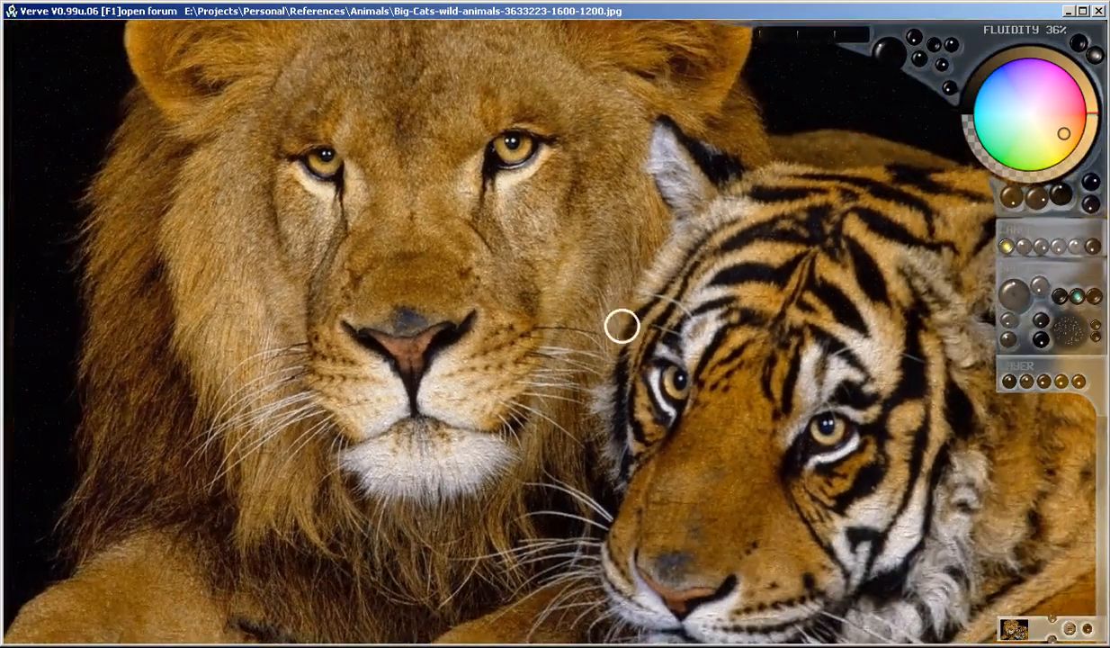
{"action": "left_click", "coordinate": [1053, 627]}
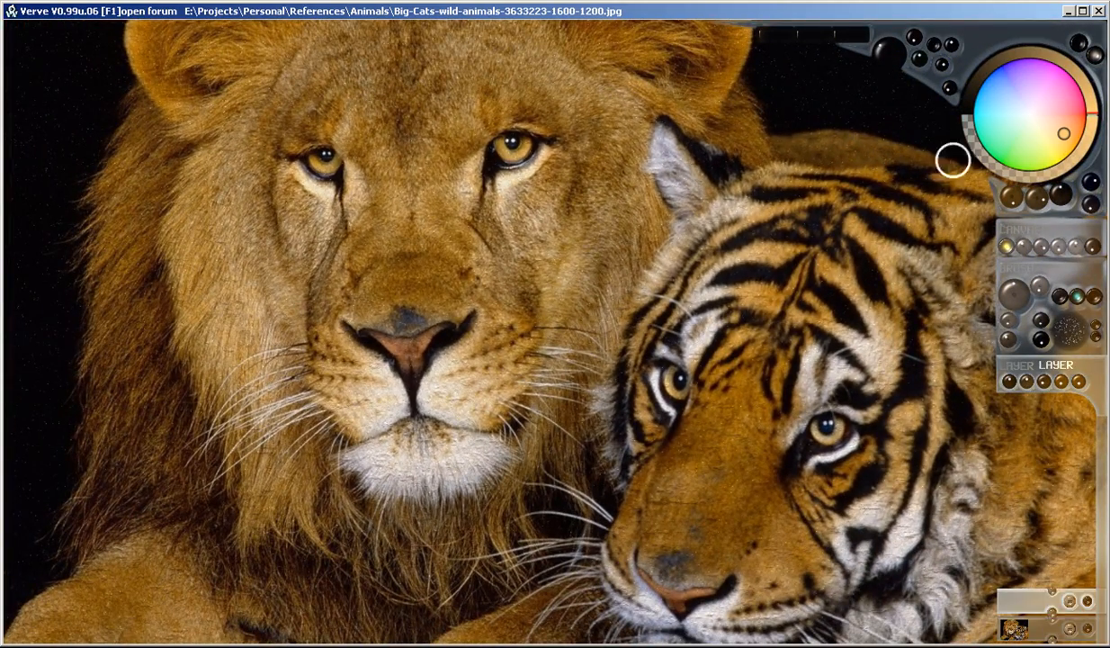
- Paint light blue patches over the lion's forehead and cheeks on the new layer, and hide that layer
{"action": "mouse_move", "coordinate": [715, 130]}
{"action": "left_mouse_down"}
{"action": "mouse_move", "coordinate": [567, 338]}
{"action": "mouse_move", "coordinate": [522, 571]}
{"action": "left_mouse_up"}
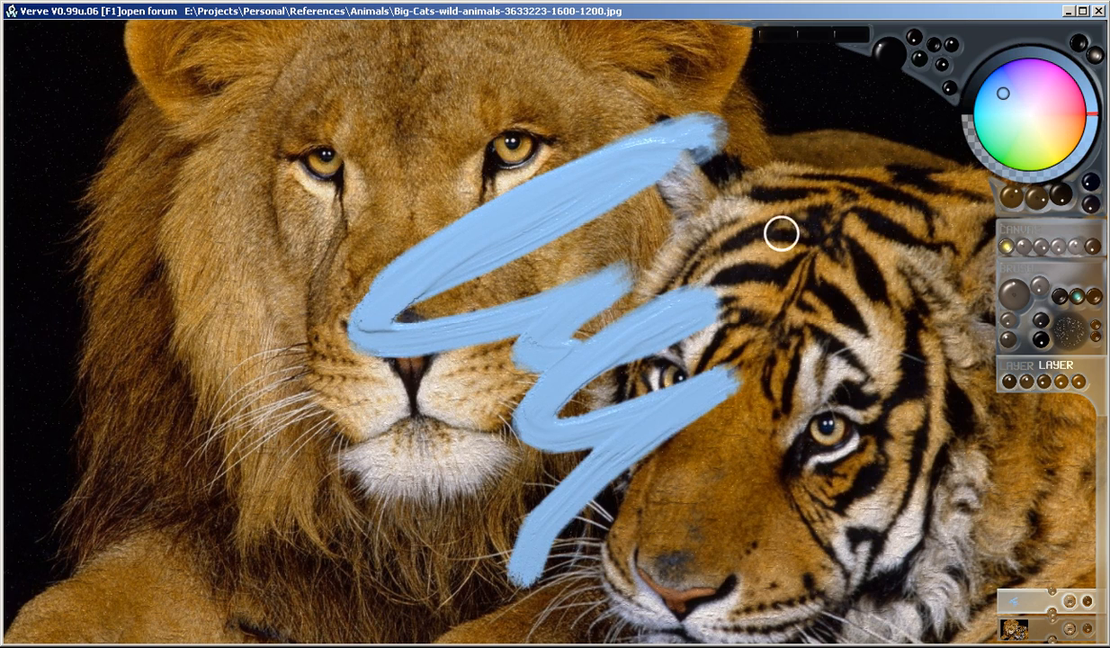
{"action": "key", "text": "ctrl+z"}
{"action": "mouse_move", "coordinate": [592, 123]}
{"action": "left_mouse_down"}
{"action": "mouse_move", "coordinate": [472, 70]}
{"action": "mouse_move", "coordinate": [355, 88]}
{"action": "mouse_move", "coordinate": [270, 144]}
{"action": "left_mouse_up"}
{"action": "mouse_move", "coordinate": [576, 180]}
{"action": "left_mouse_down"}
{"action": "mouse_move", "coordinate": [526, 235]}
{"action": "mouse_move", "coordinate": [441, 269]}
{"action": "left_mouse_up"}
{"action": "left_click_drag", "start_coordinate": [315, 270], "coordinate": [181, 375]}
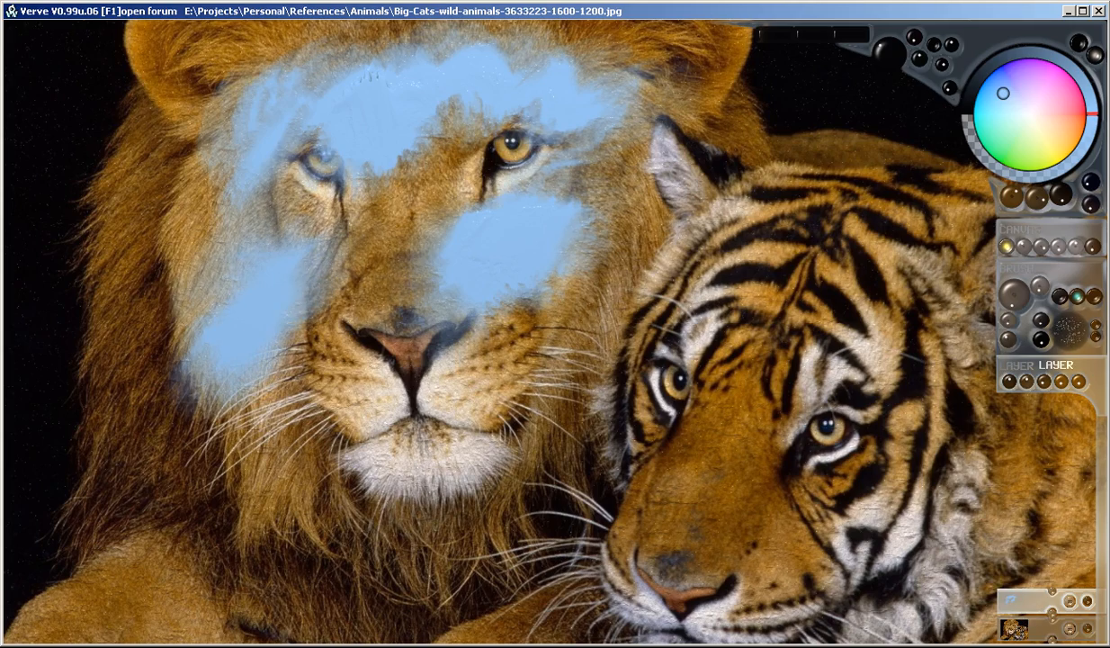
{"action": "left_click", "coordinate": [1086, 601]}
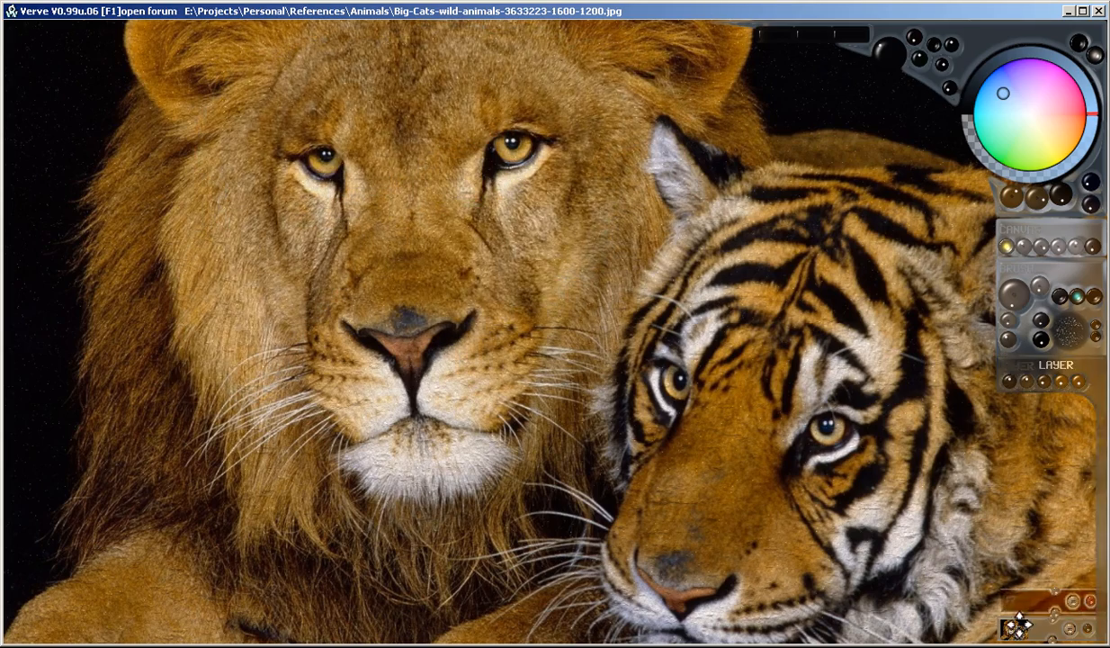
- Try smearing the lion's eyes and brow directly on the photo layer, and undo the smear
{"action": "scroll", "coordinate": [506, 265], "scroll_direction": "down", "scroll_amount": 3}
{"action": "left_click_drag", "start_coordinate": [619, 335], "coordinate": [560, 362]}
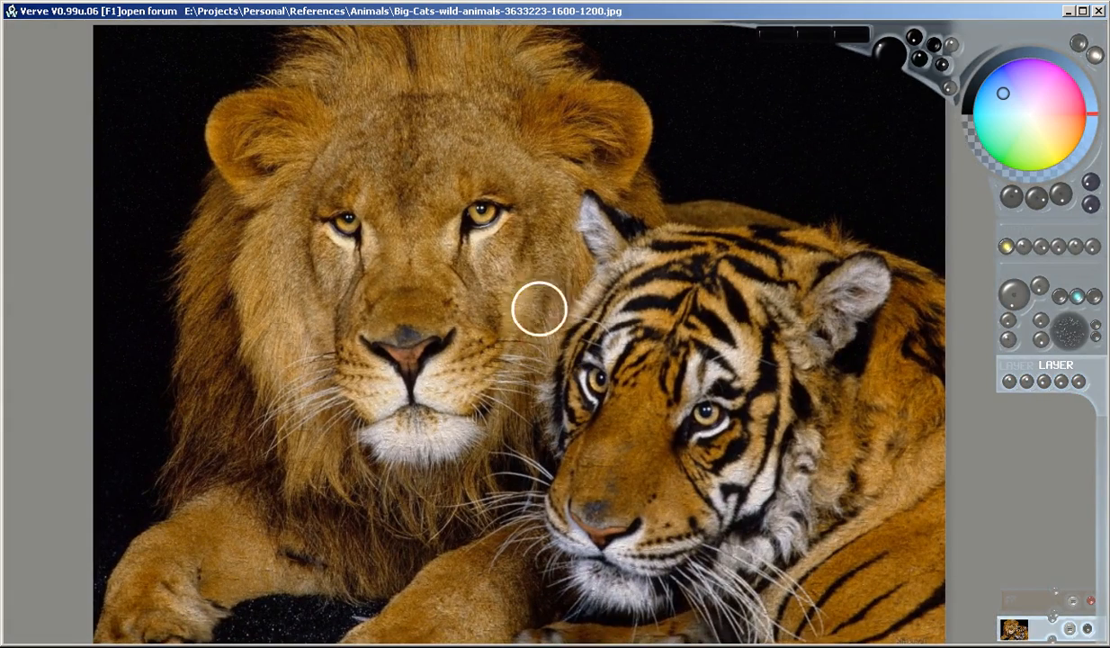
{"action": "mouse_move", "coordinate": [459, 255]}
{"action": "left_mouse_down"}
{"action": "mouse_move", "coordinate": [473, 258]}
{"action": "mouse_move", "coordinate": [514, 218]}
{"action": "mouse_move", "coordinate": [333, 219]}
{"action": "left_mouse_up"}
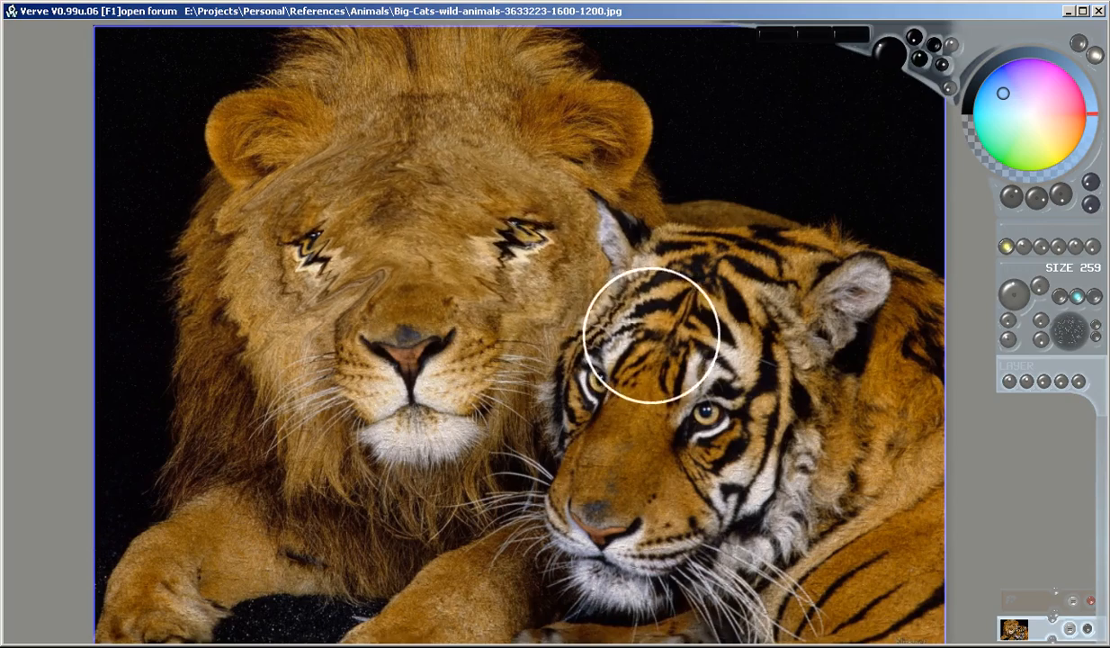
{"action": "key", "text": "ctrl+z"}
- Try reshaping the lion's and tiger's faces by pushing their eyes, noses and muzzles with a size 700 brush
{"action": "scroll", "coordinate": [433, 271], "scroll_direction": "up", "scroll_amount": 5}
{"action": "mouse_move", "coordinate": [427, 240]}
{"action": "left_mouse_down"}
{"action": "mouse_move", "coordinate": [390, 257]}
{"action": "mouse_move", "coordinate": [424, 276]}
{"action": "mouse_move", "coordinate": [425, 249]}
{"action": "left_mouse_up"}
{"action": "left_click_drag", "start_coordinate": [716, 397], "coordinate": [647, 366]}
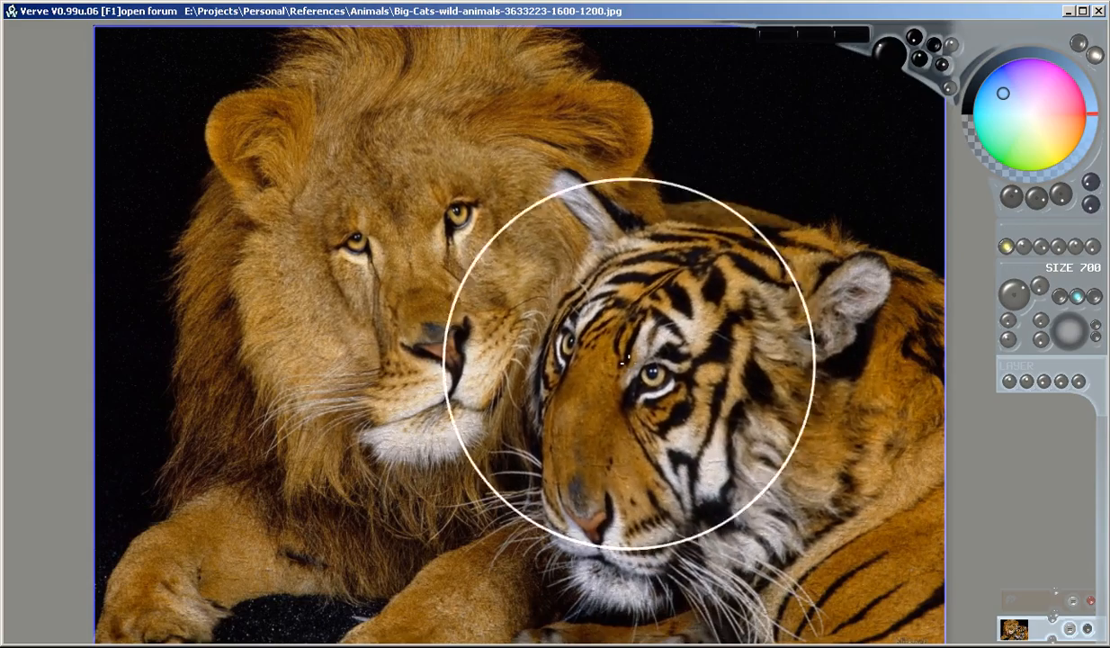
{"action": "left_click_drag", "start_coordinate": [450, 217], "coordinate": [521, 217]}
{"action": "left_click_drag", "start_coordinate": [387, 238], "coordinate": [426, 249]}
{"action": "left_click_drag", "start_coordinate": [454, 432], "coordinate": [494, 447]}
{"action": "left_click_drag", "start_coordinate": [637, 550], "coordinate": [614, 541]}
{"action": "left_click_drag", "start_coordinate": [450, 181], "coordinate": [528, 315]}
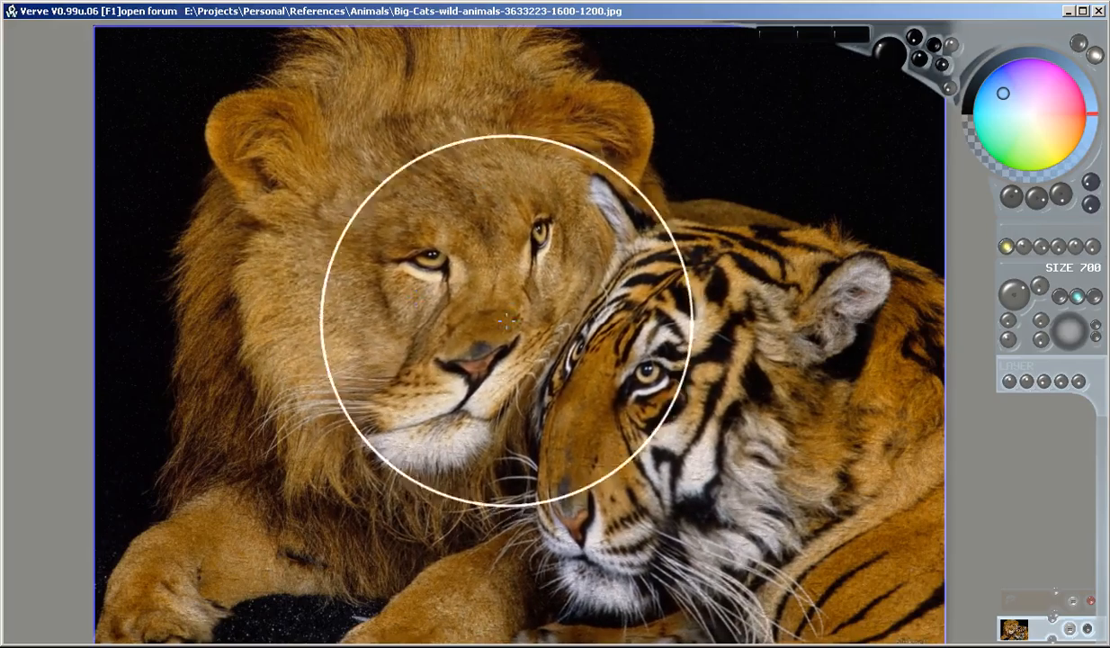
- Try pushing both cats further across the photo with an even larger brush, and undo the warps
{"action": "left_click_drag", "start_coordinate": [329, 218], "coordinate": [631, 151]}
{"action": "scroll", "coordinate": [612, 315], "scroll_direction": "up", "scroll_amount": 3}
{"action": "mouse_move", "coordinate": [526, 315]}
{"action": "left_mouse_down"}
{"action": "mouse_move", "coordinate": [594, 310]}
{"action": "mouse_move", "coordinate": [746, 392]}
{"action": "mouse_move", "coordinate": [700, 420]}
{"action": "mouse_move", "coordinate": [670, 410]}
{"action": "mouse_move", "coordinate": [689, 433]}
{"action": "left_mouse_up"}
{"action": "key", "text": "ctrl+z"}
{"action": "key", "text": "ctrl+z"}
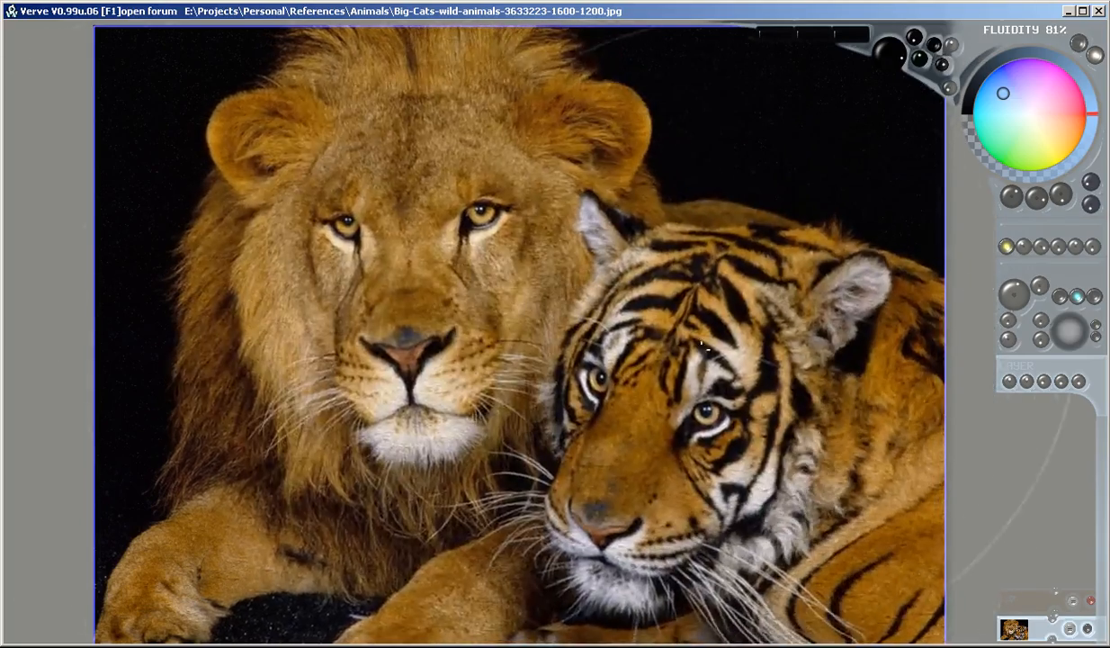
- Nudge both cats gently with a very large brush at 81% fluidity, and shrink the brush again
{"action": "mouse_move", "coordinate": [441, 329]}
{"action": "left_mouse_down"}
{"action": "mouse_move", "coordinate": [541, 288]}
{"action": "mouse_move", "coordinate": [570, 328]}
{"action": "mouse_move", "coordinate": [576, 319]}
{"action": "mouse_move", "coordinate": [571, 329]}
{"action": "left_mouse_up"}
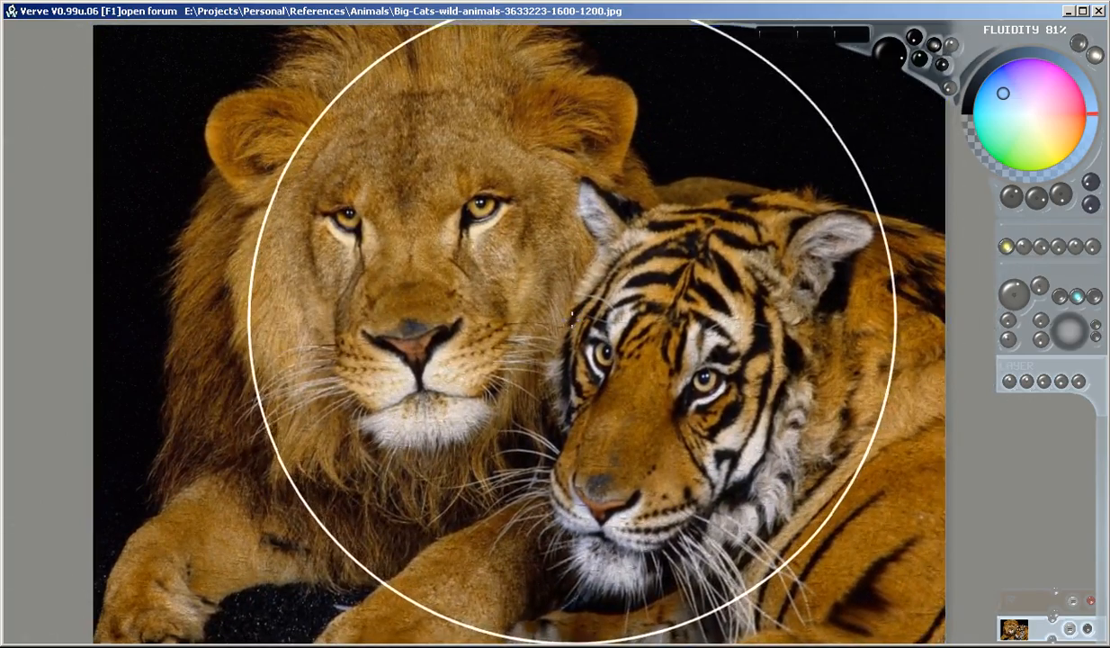
{"action": "scroll", "coordinate": [594, 337], "scroll_direction": "down", "scroll_amount": 9}
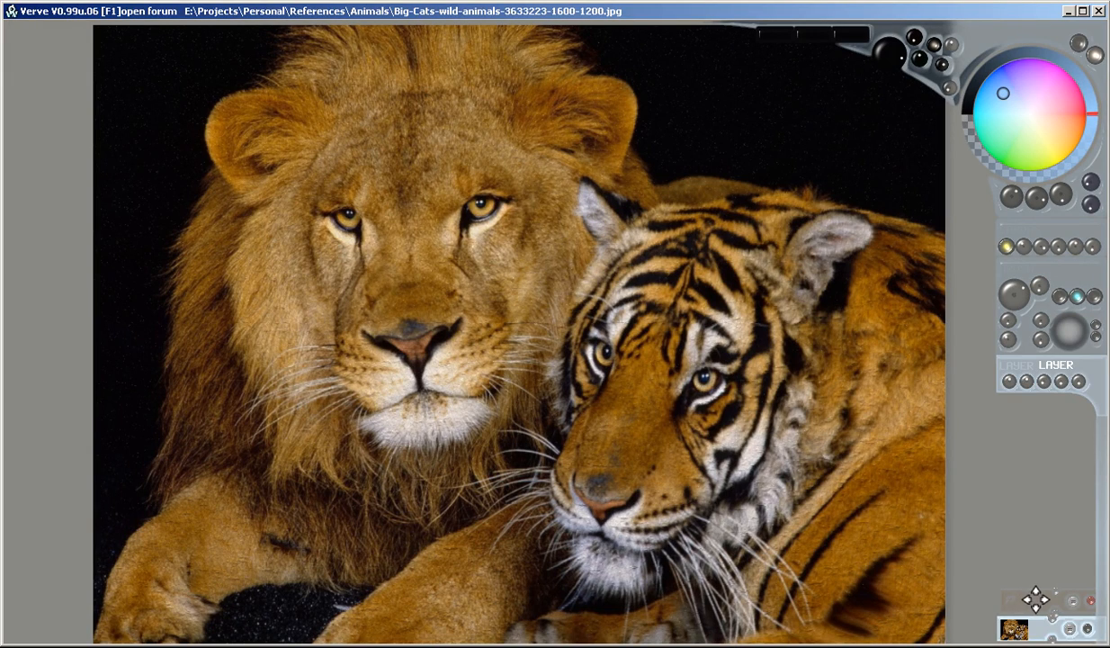
- Show the blue painted layer again and set its layer mode to [*]
{"action": "left_click", "coordinate": [1090, 602]}
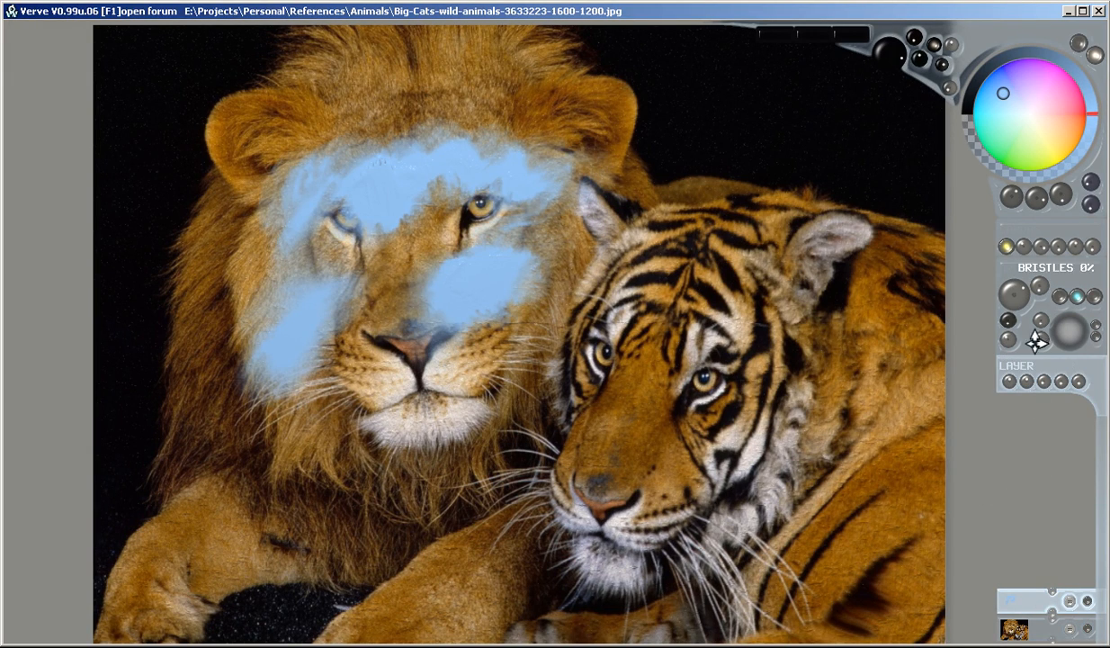
{"action": "left_click", "coordinate": [1070, 602]}
{"action": "left_click", "coordinate": [1071, 602]}
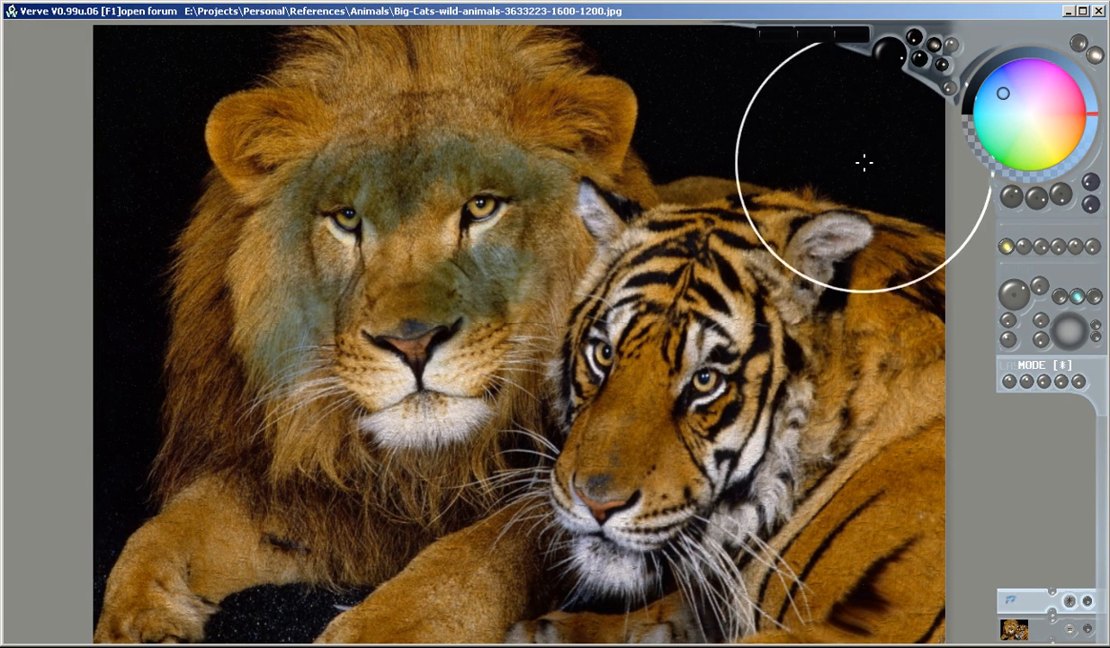
- Tint the whole photo pale blue with a size 831 brush, and brush pale orange over its middle
{"action": "left_click", "coordinate": [1010, 102]}
{"action": "scroll", "coordinate": [672, 290], "scroll_direction": "up", "scroll_amount": 5}
{"action": "mouse_move", "coordinate": [666, 270]}
{"action": "left_mouse_down"}
{"action": "mouse_move", "coordinate": [2, 194]}
{"action": "mouse_move", "coordinate": [956, 375]}
{"action": "mouse_move", "coordinate": [49, 644]}
{"action": "left_mouse_up"}
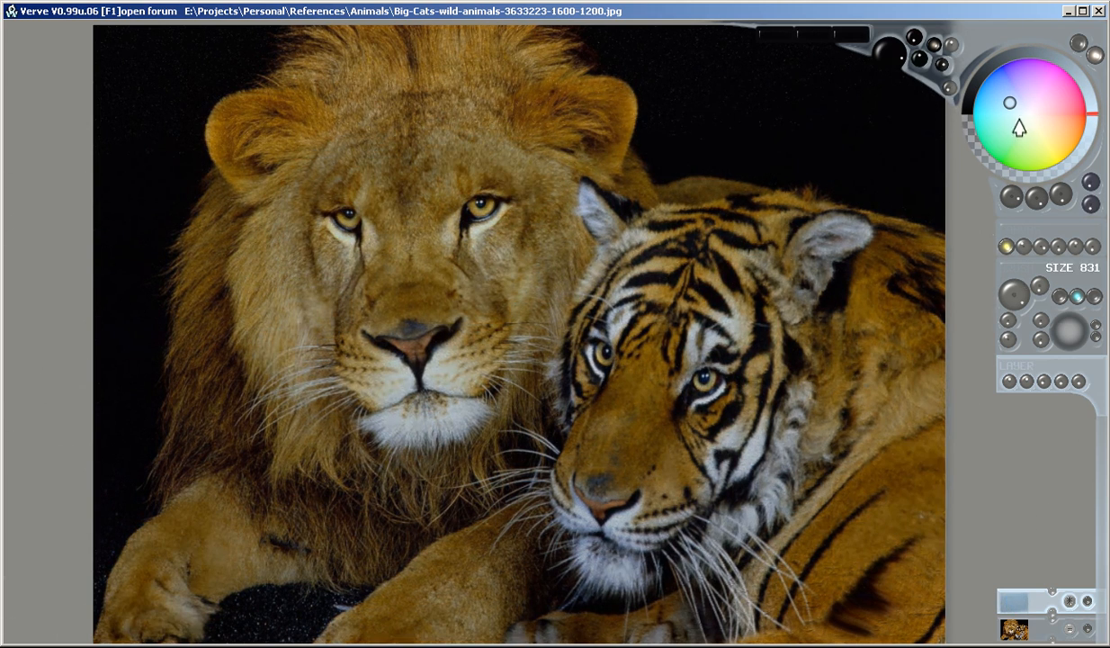
{"action": "left_click_drag", "start_coordinate": [1046, 128], "coordinate": [1055, 127]}
{"action": "mouse_move", "coordinate": [687, 282]}
{"action": "left_mouse_down"}
{"action": "mouse_move", "coordinate": [452, 387]}
{"action": "mouse_move", "coordinate": [644, 346]}
{"action": "left_mouse_up"}
- Tint the lion's face and mane and the tiger's head and body teal with a size 295 brush
{"action": "scroll", "coordinate": [645, 333], "scroll_direction": "down", "scroll_amount": 5}
{"action": "left_click", "coordinate": [986, 122]}
{"action": "mouse_move", "coordinate": [621, 225]}
{"action": "left_mouse_down"}
{"action": "mouse_move", "coordinate": [468, 235]}
{"action": "mouse_move", "coordinate": [387, 263]}
{"action": "mouse_move", "coordinate": [684, 261]}
{"action": "left_mouse_up"}
{"action": "mouse_move", "coordinate": [755, 248]}
{"action": "left_mouse_down"}
{"action": "mouse_move", "coordinate": [837, 401]}
{"action": "mouse_move", "coordinate": [805, 454]}
{"action": "left_mouse_up"}
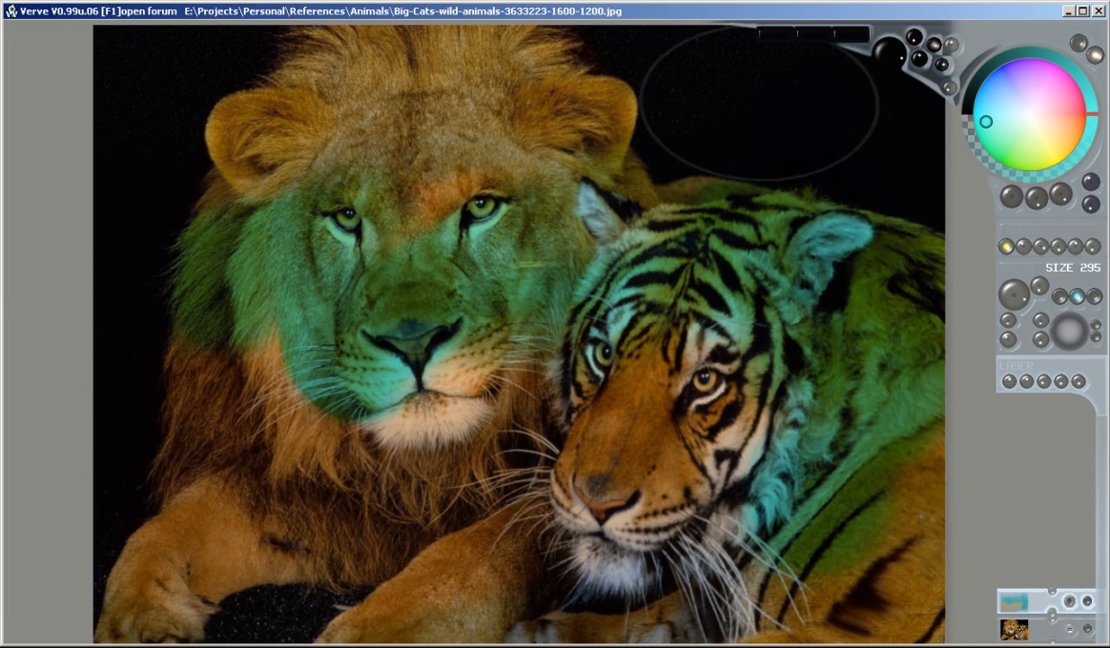
{"action": "left_click_drag", "start_coordinate": [612, 117], "coordinate": [382, 122]}
{"action": "mouse_move", "coordinate": [330, 336]}
{"action": "left_mouse_down"}
{"action": "mouse_move", "coordinate": [297, 365]}
{"action": "mouse_move", "coordinate": [460, 320]}
{"action": "mouse_move", "coordinate": [589, 371]}
{"action": "left_mouse_up"}
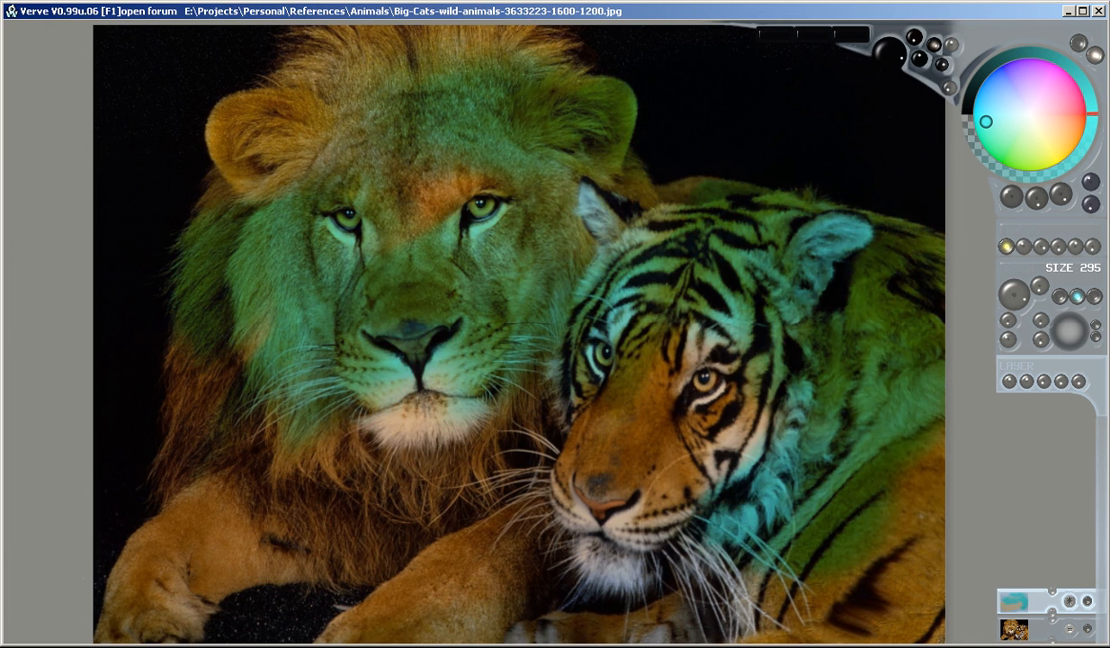
{"action": "mouse_move", "coordinate": [362, 583]}
{"action": "left_mouse_down"}
{"action": "mouse_move", "coordinate": [789, 522]}
{"action": "mouse_move", "coordinate": [895, 550]}
{"action": "mouse_move", "coordinate": [909, 500]}
{"action": "left_mouse_up"}
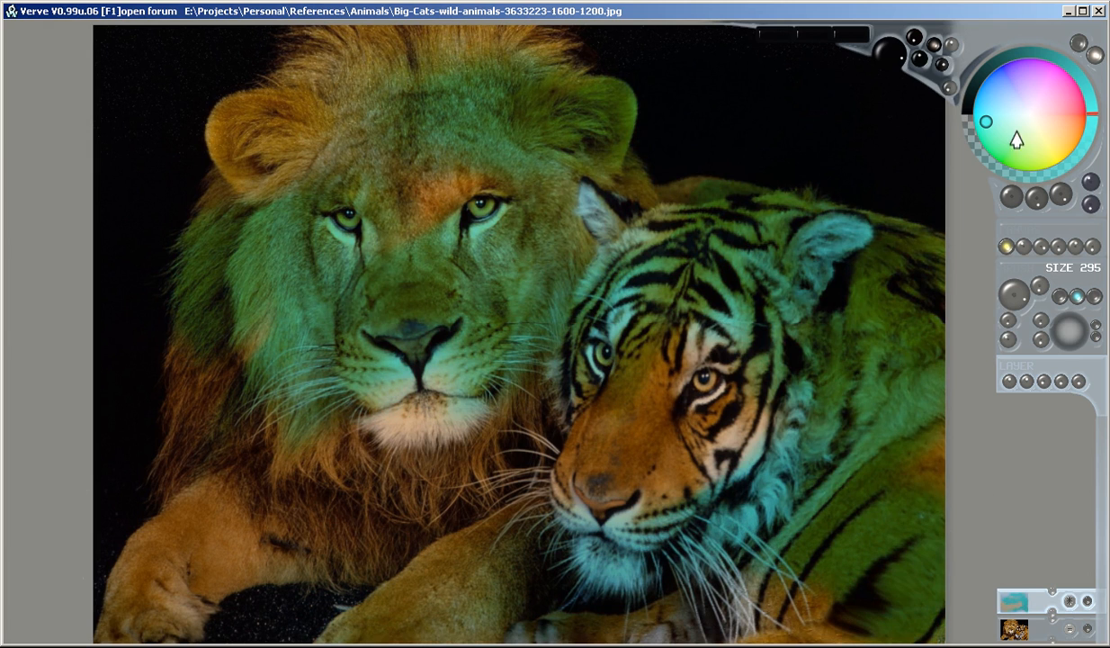
- Brush a pale pink tint over the top of the lion's head and the tiger's ear and back
{"action": "left_click", "coordinate": [1047, 126]}
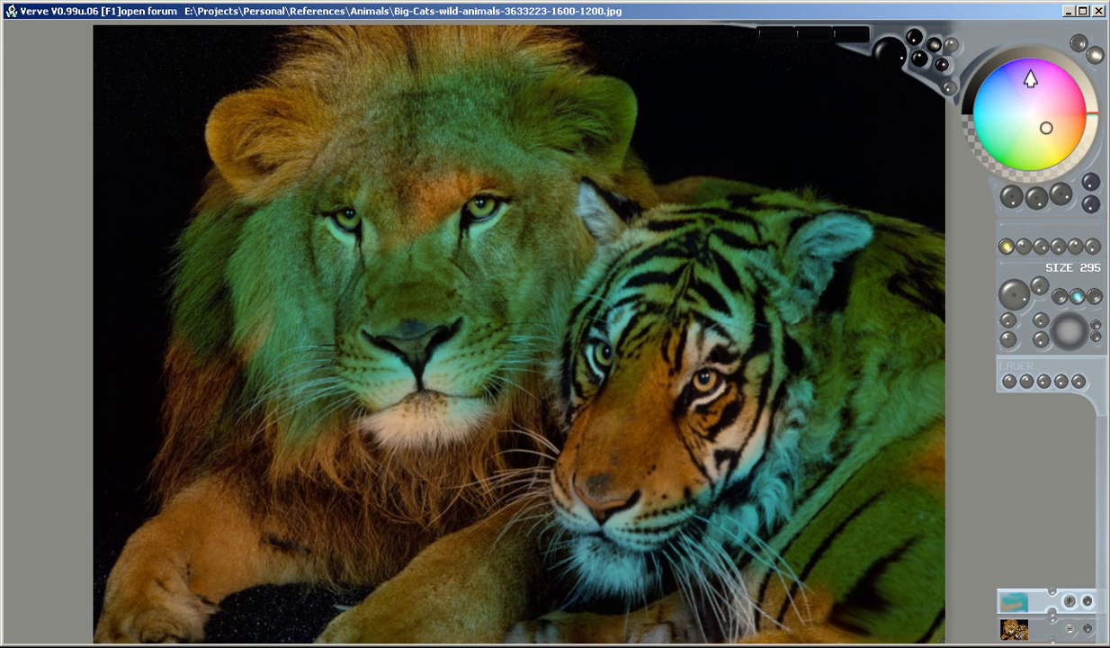
{"action": "left_click", "coordinate": [1056, 110]}
{"action": "mouse_move", "coordinate": [788, 120]}
{"action": "left_mouse_down"}
{"action": "mouse_move", "coordinate": [250, 108]}
{"action": "mouse_move", "coordinate": [111, 173]}
{"action": "left_mouse_up"}
{"action": "left_click_drag", "start_coordinate": [836, 249], "coordinate": [902, 455]}
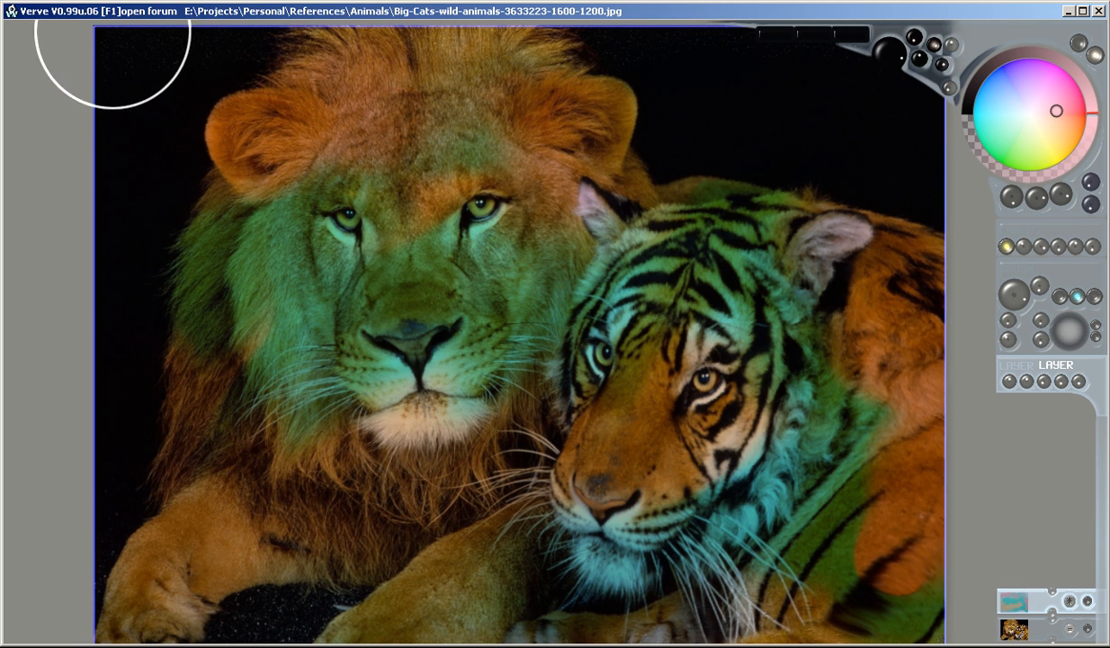
- Crop the canvas to the area around the tiger's face
{"action": "mouse_move", "coordinate": [389, 258]}
{"action": "left_mouse_down"}
{"action": "mouse_move", "coordinate": [295, 325]}
{"action": "mouse_move", "coordinate": [341, 326]}
{"action": "left_mouse_up"}
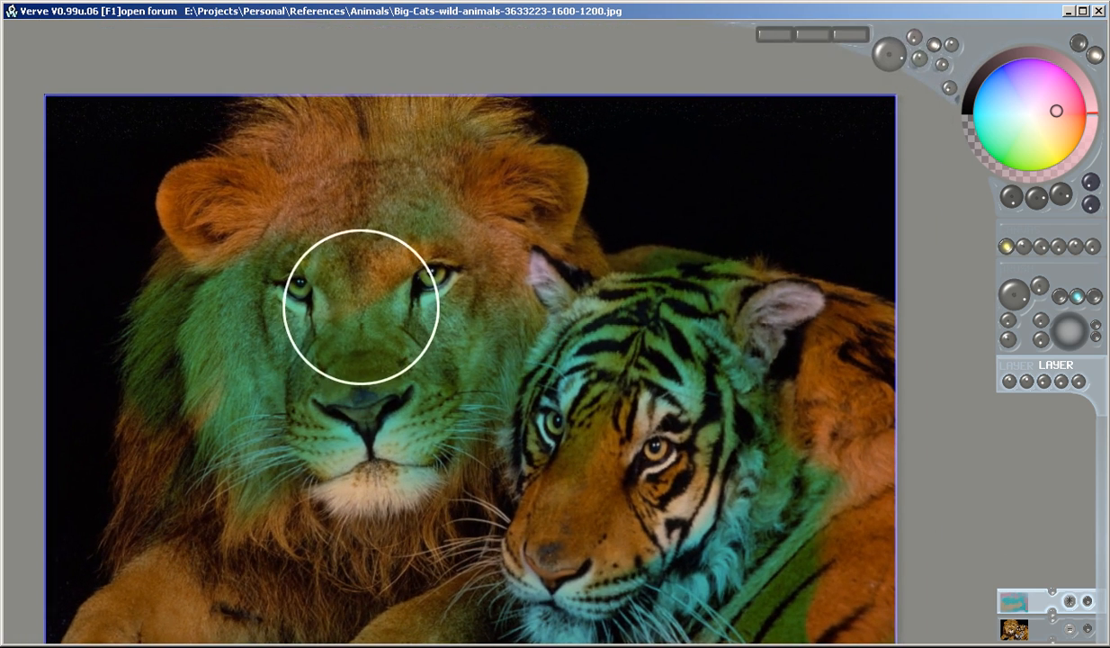
{"action": "key", "text": "c"}
{"action": "left_click_drag", "start_coordinate": [897, 97], "coordinate": [690, 251]}
{"action": "mouse_move", "coordinate": [432, 396]}
{"action": "left_mouse_down"}
{"action": "mouse_move", "coordinate": [677, 469]}
{"action": "mouse_move", "coordinate": [594, 452]}
{"action": "left_mouse_up"}
{"action": "left_click", "coordinate": [858, 222]}
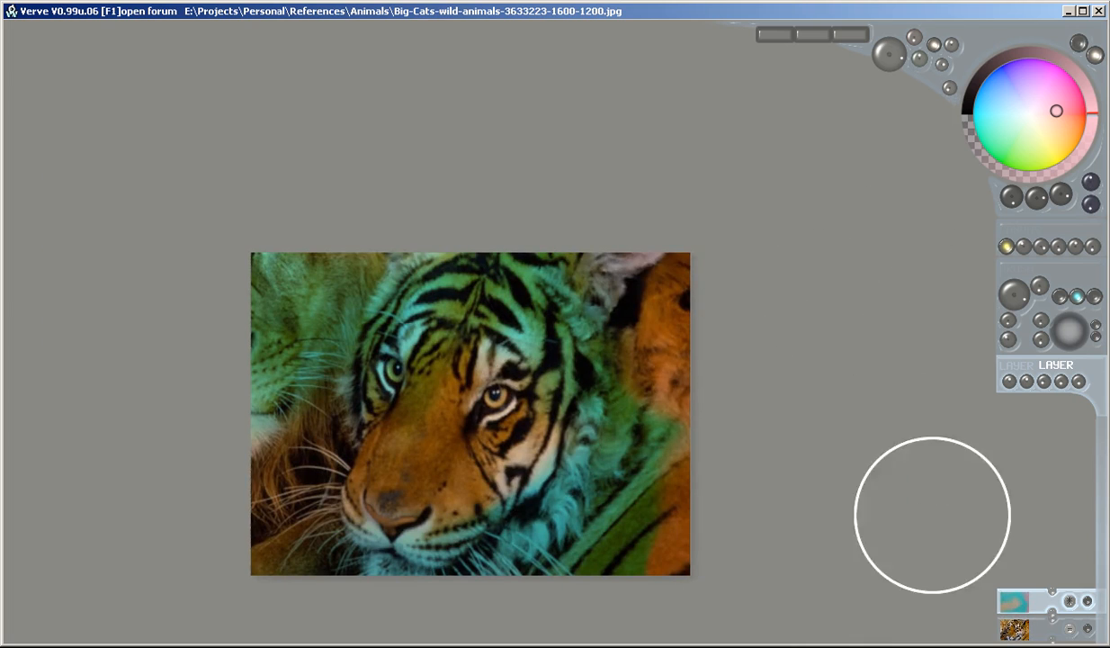
{"action": "scroll", "coordinate": [588, 345], "scroll_direction": "up", "scroll_amount": 2}
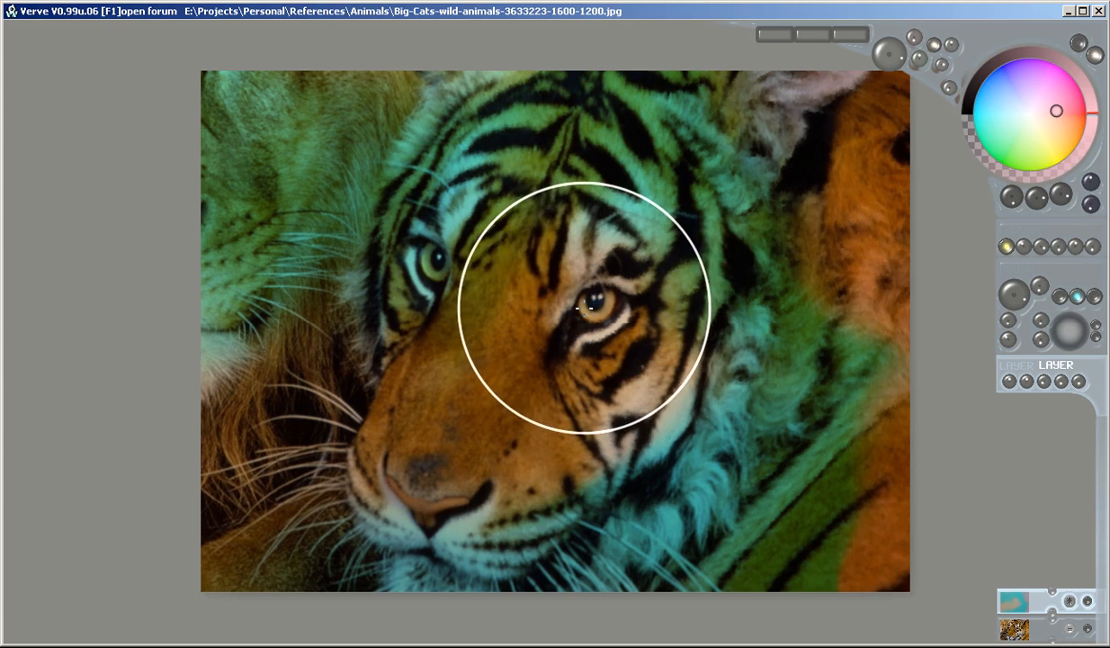
- Load Ori_Scotland.jpg from the landscapes folder into the upper layer without changing the resolution
{"action": "key", "text": "ctrl+o"}
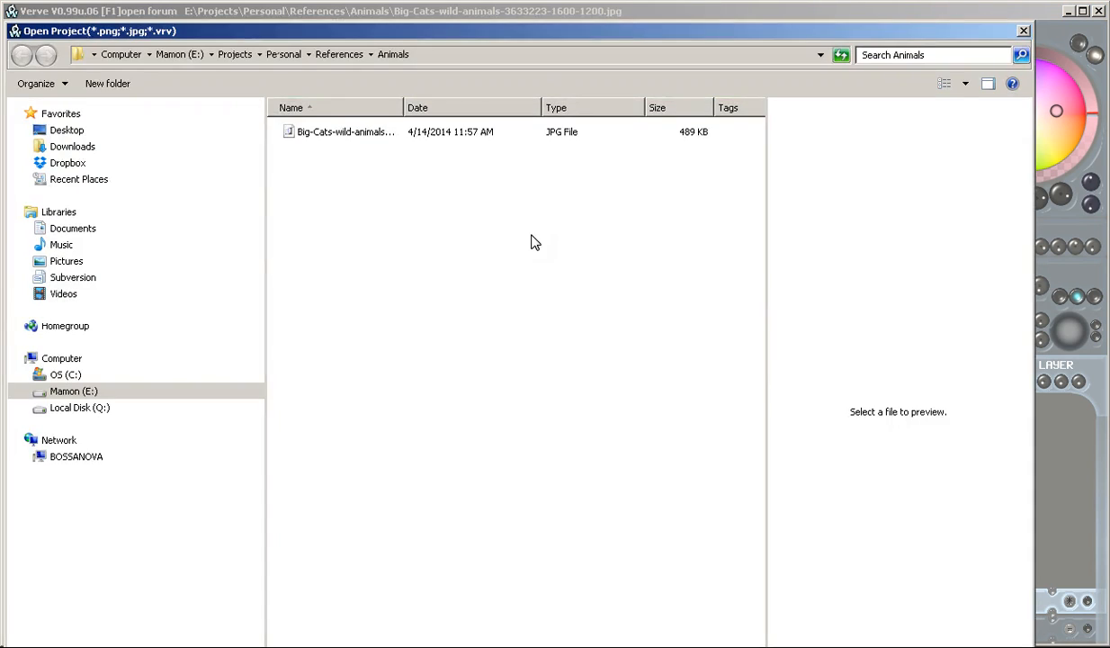
{"action": "left_click", "coordinate": [340, 55]}
{"action": "double_click", "coordinate": [316, 170]}
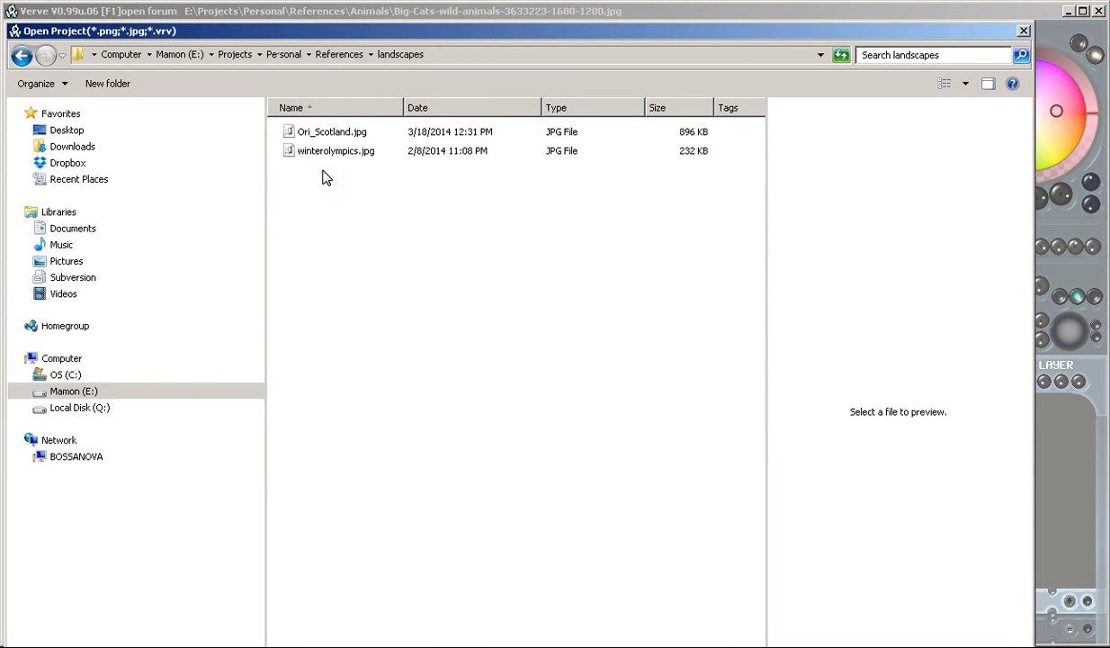
{"action": "left_click", "coordinate": [315, 133]}
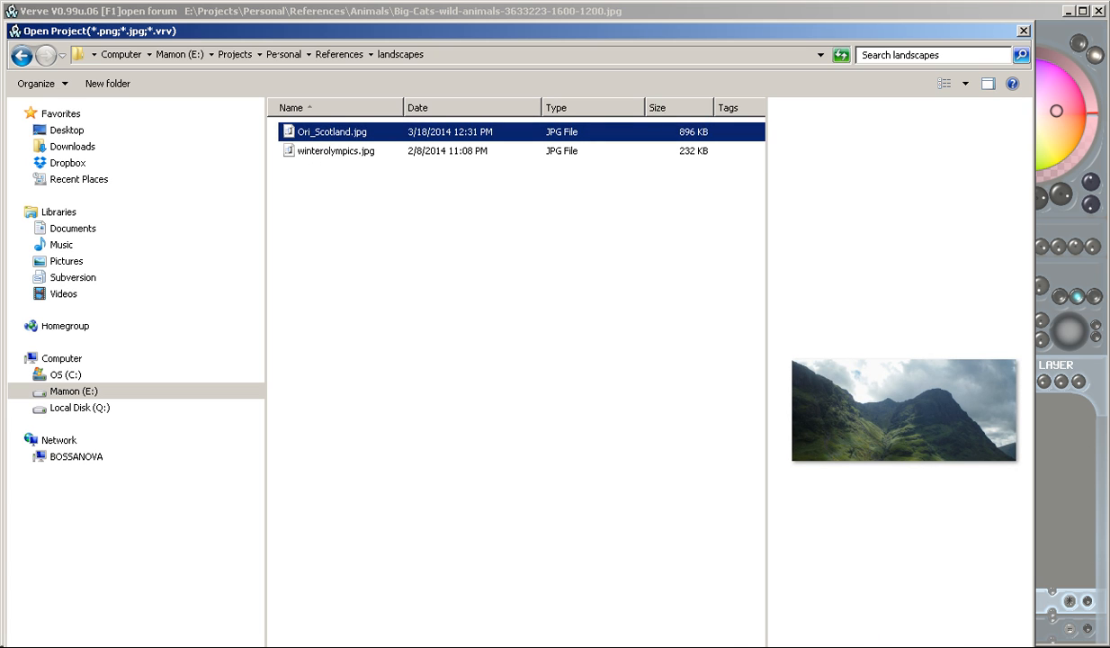
{"action": "key", "text": "Return"}
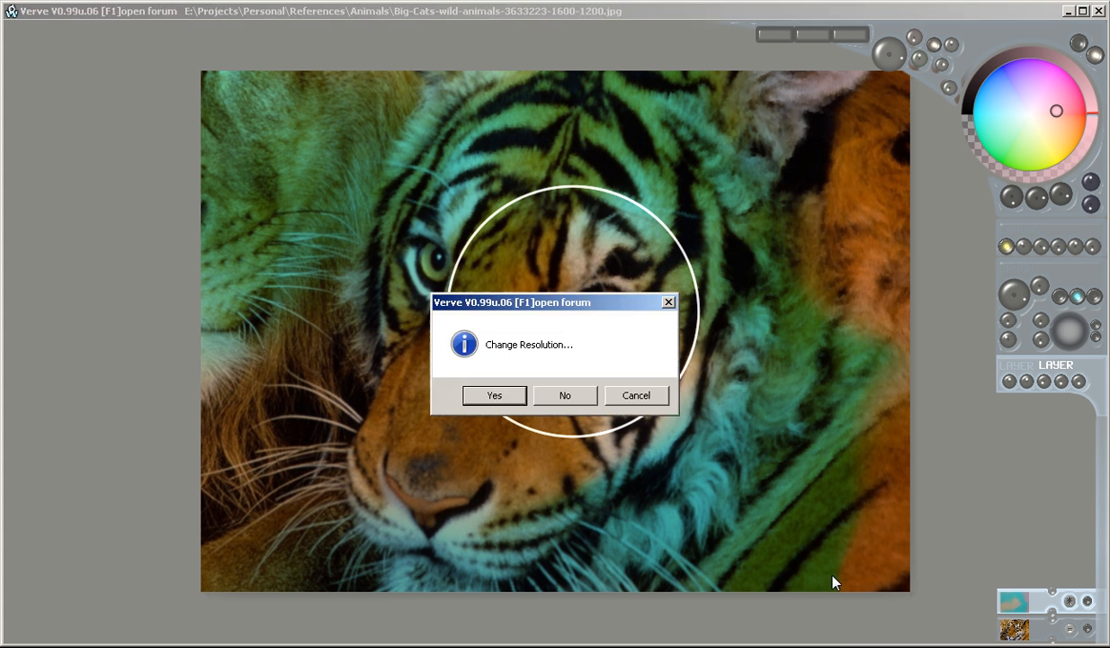
{"action": "left_click", "coordinate": [564, 397]}
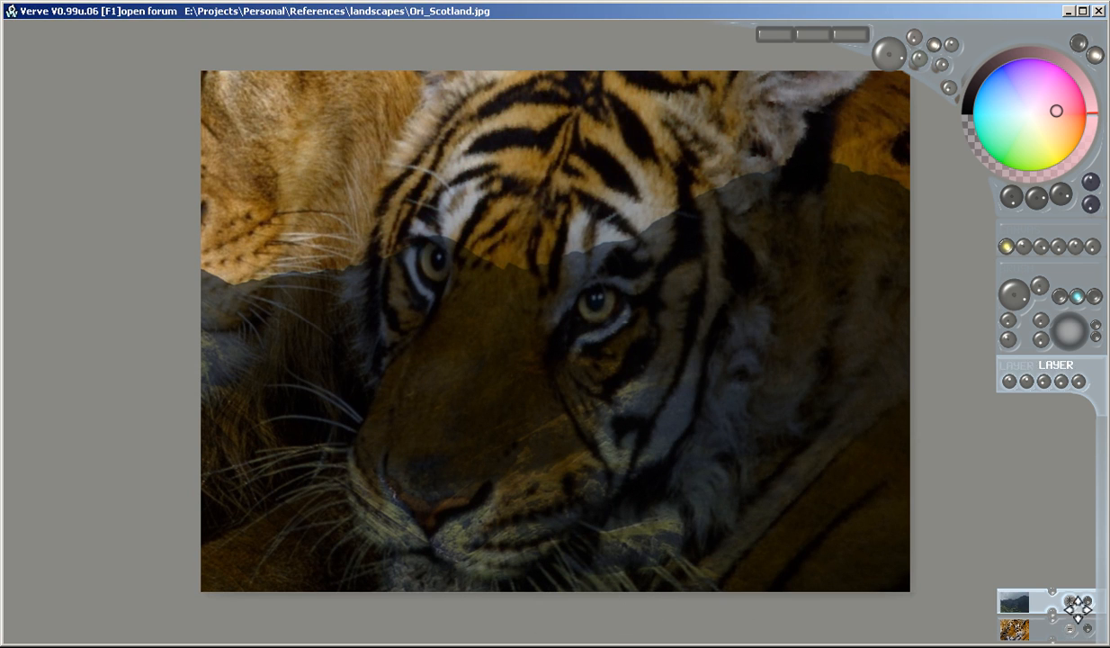
- Set the Scotland landscape layer back to its normal, opaque mode and add an empty layer above it
{"action": "left_click", "coordinate": [1070, 601]}
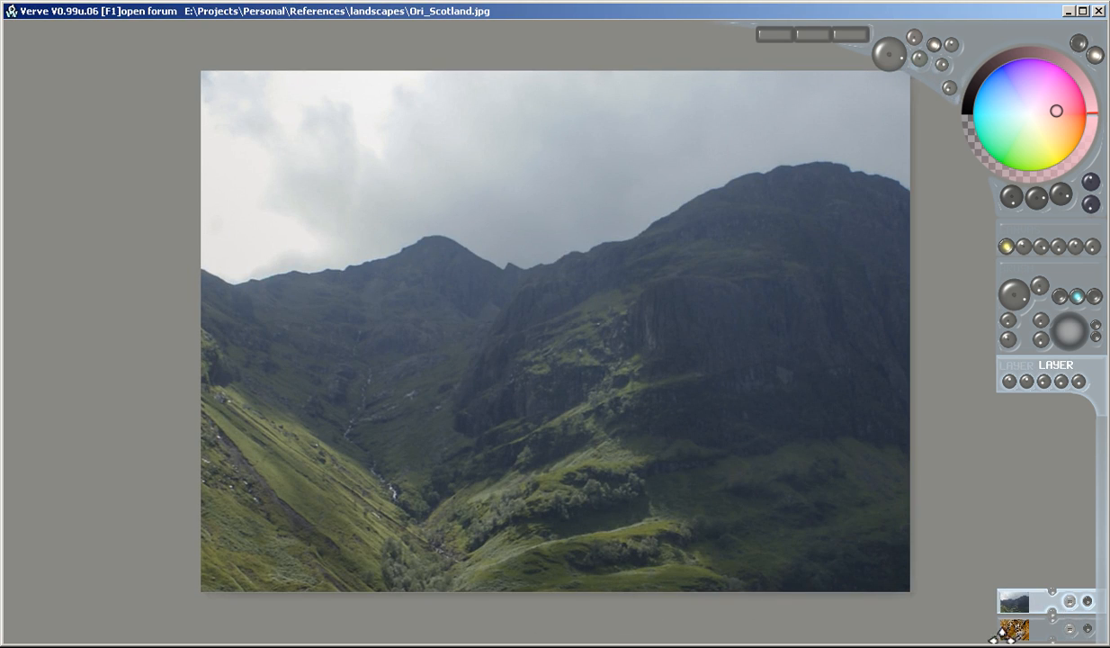
{"action": "left_click", "coordinate": [1069, 601]}
{"action": "left_click", "coordinate": [1072, 601]}
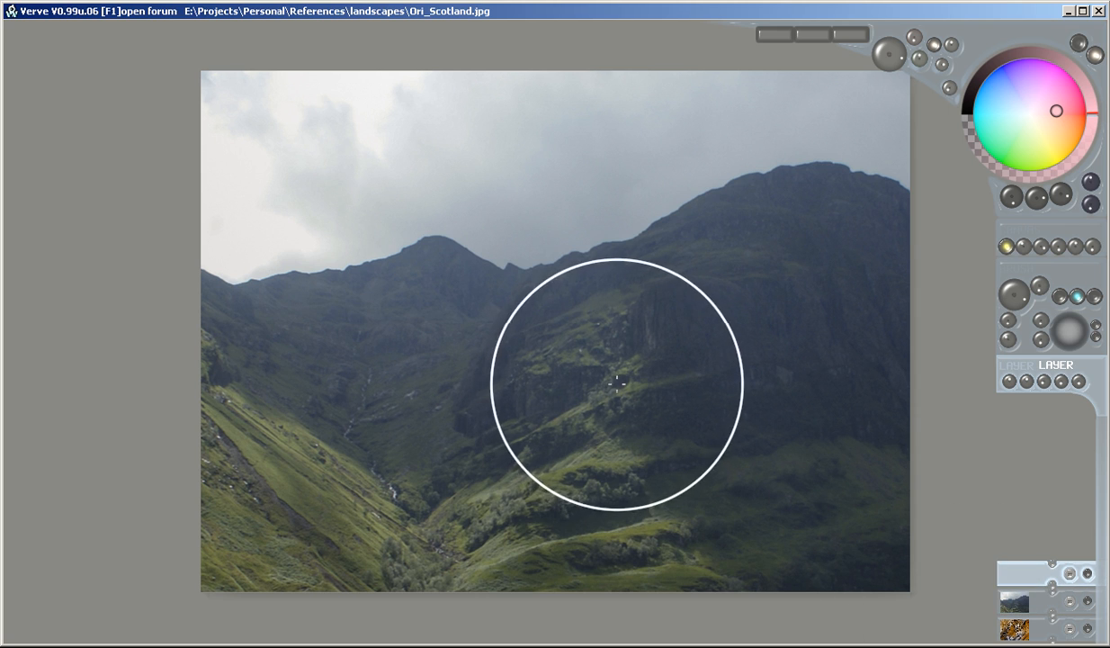
- Load winterolympics.jpg from the landscapes folder into the new top layer without changing the resolution
{"action": "key", "text": "ctrl+o"}
{"action": "left_click", "coordinate": [337, 153]}
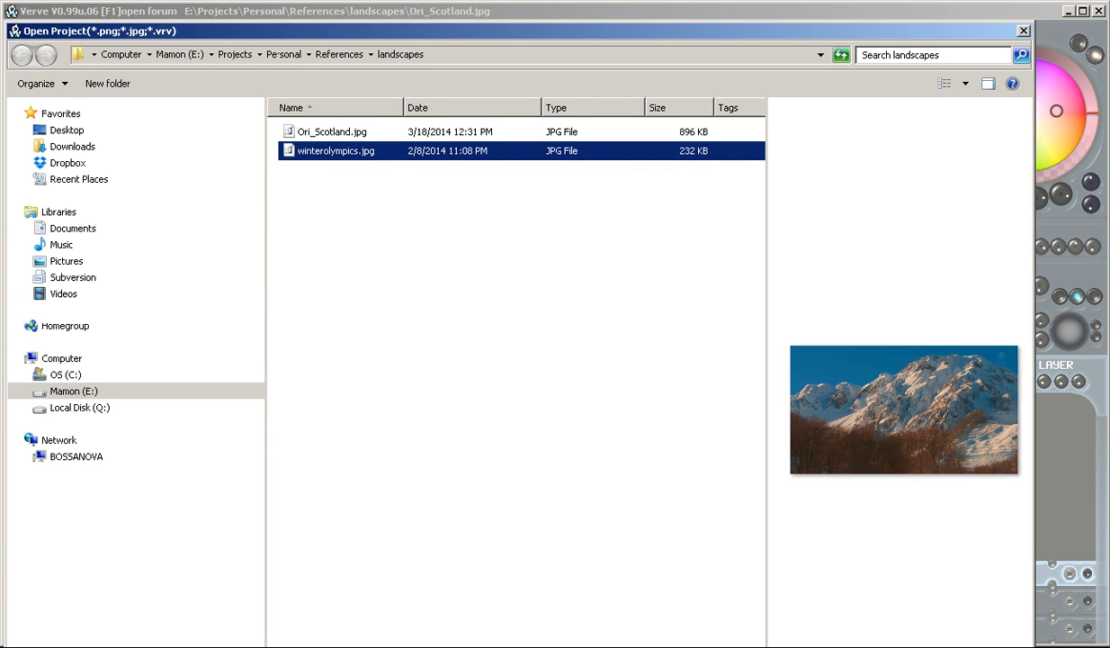
{"action": "key", "text": "Return"}
{"action": "left_click", "coordinate": [565, 397]}
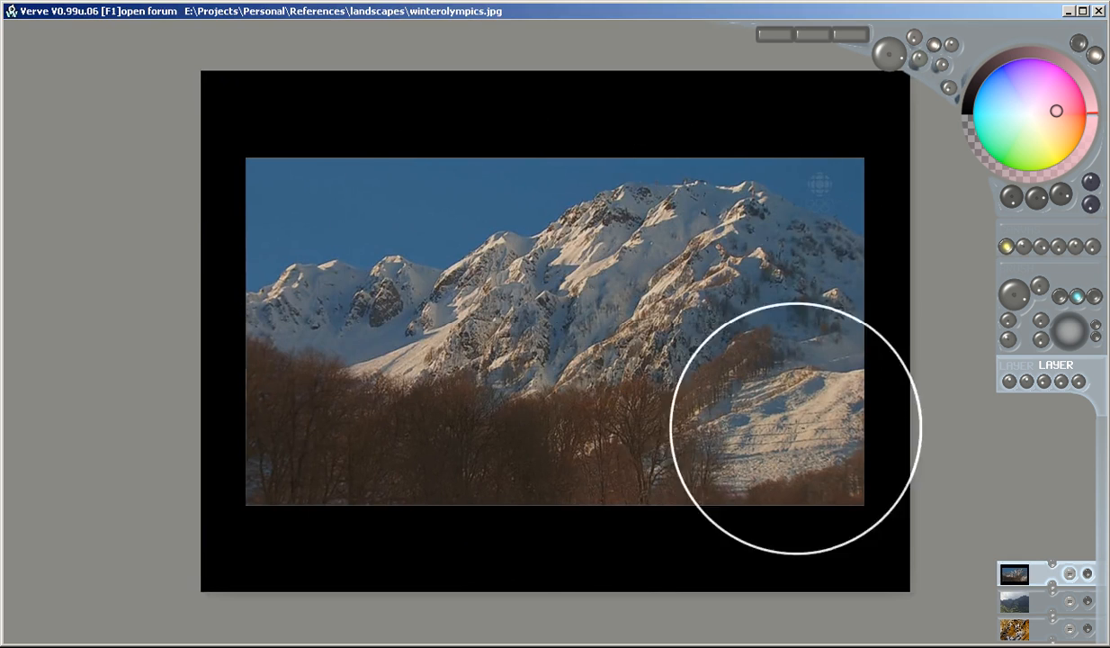
- Smudge the snowy mountain photo's peaks, trees and black borders with the large brush, and hide its layer
{"action": "left_click", "coordinate": [1088, 574]}
{"action": "left_click", "coordinate": [1089, 574]}
{"action": "mouse_move", "coordinate": [1079, 382]}
{"action": "left_mouse_down"}
{"action": "mouse_move", "coordinate": [962, 389]}
{"action": "mouse_move", "coordinate": [1048, 377]}
{"action": "left_mouse_up"}
{"action": "left_click_drag", "start_coordinate": [408, 434], "coordinate": [223, 538]}
{"action": "mouse_move", "coordinate": [756, 443]}
{"action": "left_mouse_down"}
{"action": "mouse_move", "coordinate": [922, 416]}
{"action": "mouse_move", "coordinate": [987, 47]}
{"action": "mouse_move", "coordinate": [410, 202]}
{"action": "mouse_move", "coordinate": [337, 170]}
{"action": "mouse_move", "coordinate": [545, 15]}
{"action": "mouse_move", "coordinate": [753, 77]}
{"action": "mouse_move", "coordinate": [842, 75]}
{"action": "mouse_move", "coordinate": [431, 85]}
{"action": "mouse_move", "coordinate": [315, 49]}
{"action": "mouse_move", "coordinate": [287, 197]}
{"action": "mouse_move", "coordinate": [27, 350]}
{"action": "mouse_move", "coordinate": [167, 623]}
{"action": "mouse_move", "coordinate": [346, 621]}
{"action": "mouse_move", "coordinate": [503, 503]}
{"action": "mouse_move", "coordinate": [718, 521]}
{"action": "mouse_move", "coordinate": [761, 496]}
{"action": "mouse_move", "coordinate": [899, 505]}
{"action": "mouse_move", "coordinate": [615, 566]}
{"action": "mouse_move", "coordinate": [465, 566]}
{"action": "mouse_move", "coordinate": [361, 625]}
{"action": "mouse_move", "coordinate": [175, 615]}
{"action": "mouse_move", "coordinate": [108, 606]}
{"action": "mouse_move", "coordinate": [208, 432]}
{"action": "mouse_move", "coordinate": [9, 416]}
{"action": "left_mouse_up"}
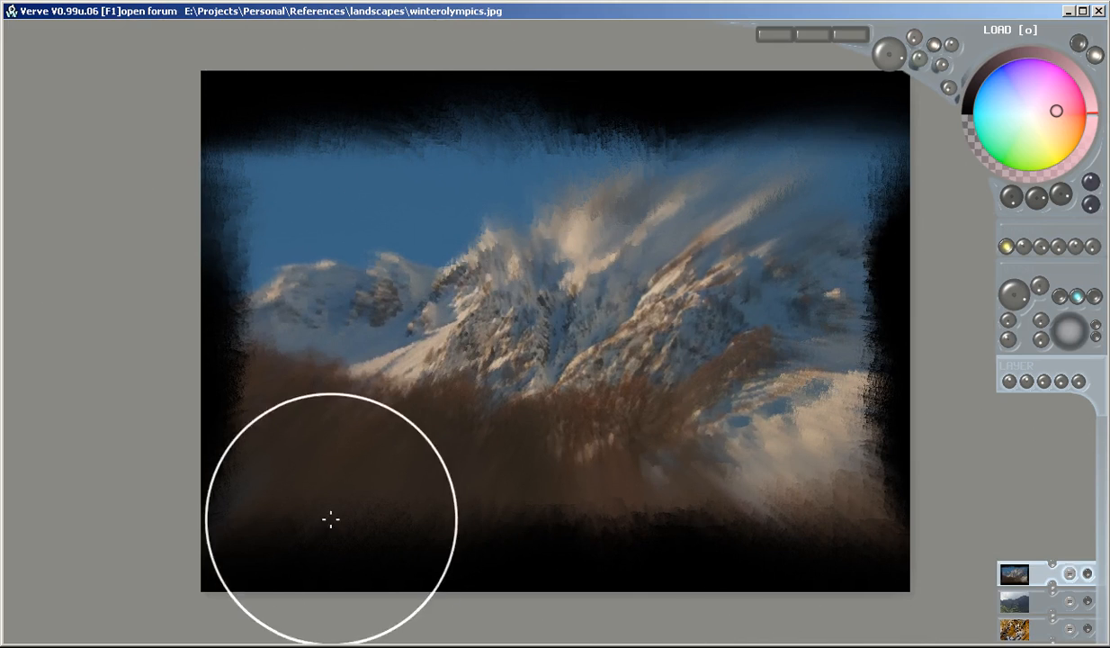
{"action": "left_click", "coordinate": [1083, 580]}
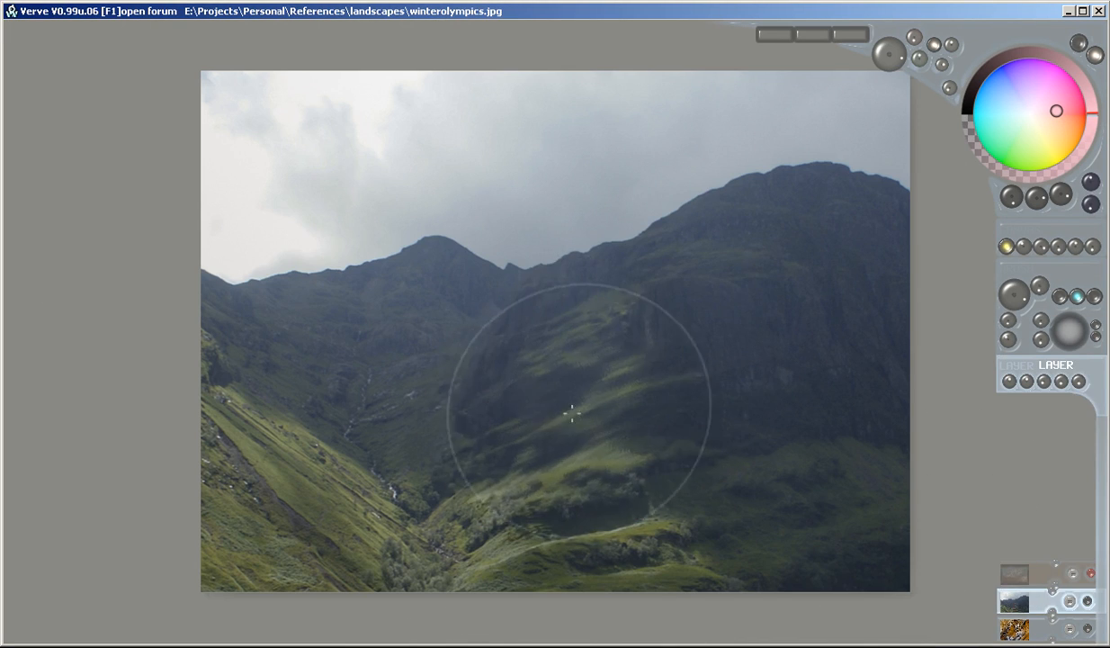
- Smudge the hills, valley and grassy slopes of the Scotland landscape with a very large brush, up to size 493
{"action": "left_click_drag", "start_coordinate": [526, 431], "coordinate": [1103, 397], "text": "shift"}
{"action": "mouse_move", "coordinate": [582, 382]}
{"action": "left_mouse_down", "text": "shift"}
{"action": "mouse_move", "coordinate": [563, 375]}
{"action": "mouse_move", "coordinate": [464, 442]}
{"action": "mouse_move", "coordinate": [448, 499]}
{"action": "mouse_move", "coordinate": [260, 542]}
{"action": "left_mouse_up", "text": "shift"}
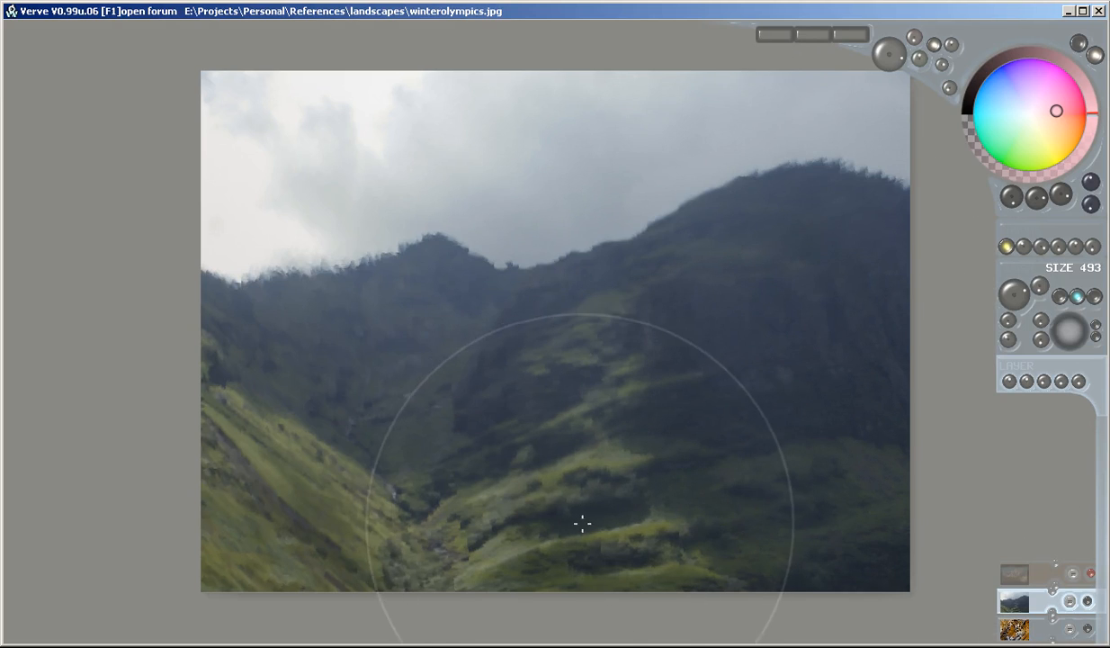
{"action": "mouse_move", "coordinate": [582, 520]}
{"action": "left_mouse_down"}
{"action": "mouse_move", "coordinate": [766, 488]}
{"action": "mouse_move", "coordinate": [756, 490]}
{"action": "left_mouse_up"}
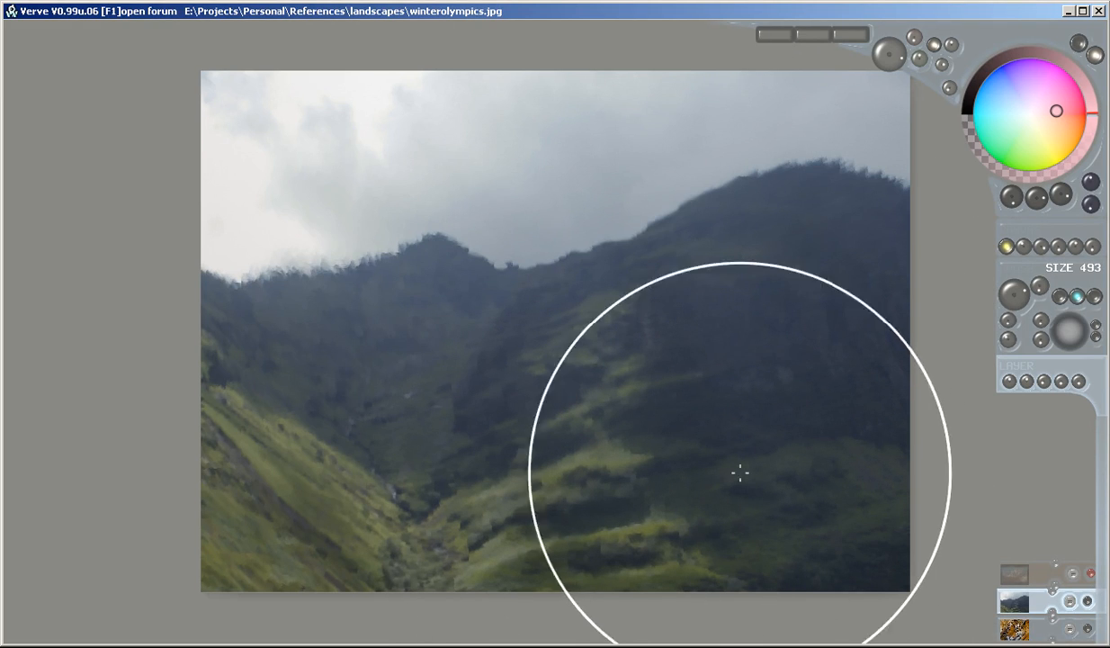
- Paint bristly grey mist over the Scotland peaks and valley at brush size 168, using a colour sampled from the sky
{"action": "scroll", "coordinate": [483, 334], "scroll_direction": "down", "scroll_amount": 5}
{"action": "right_click", "coordinate": [605, 223]}
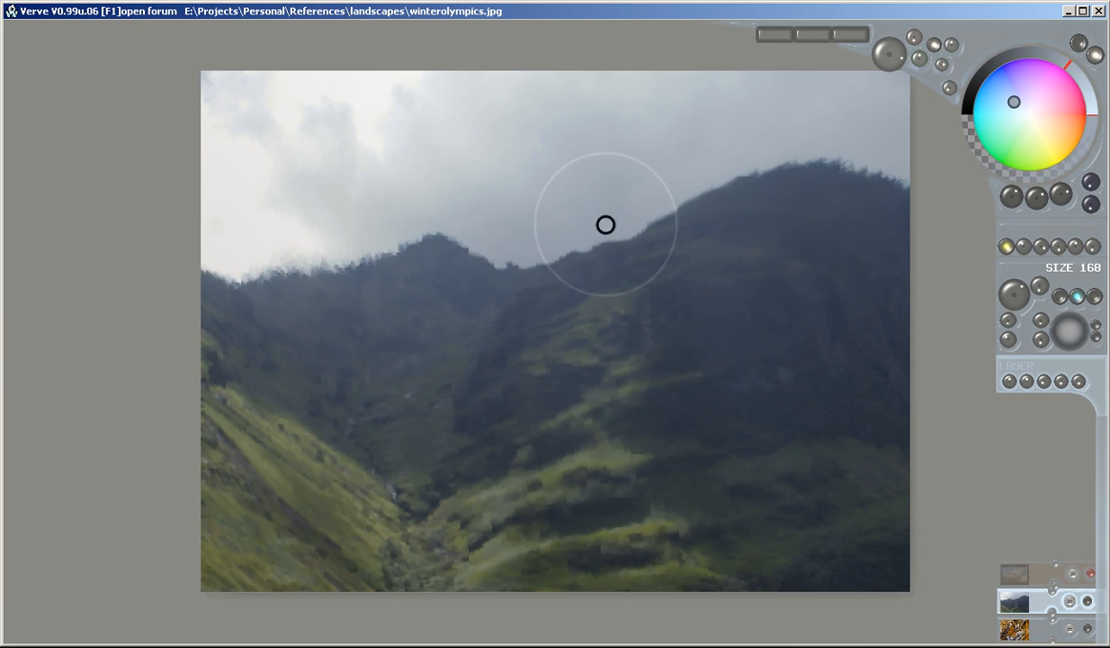
{"action": "mouse_move", "coordinate": [781, 165]}
{"action": "left_mouse_down"}
{"action": "mouse_move", "coordinate": [636, 213]}
{"action": "mouse_move", "coordinate": [645, 178]}
{"action": "mouse_move", "coordinate": [815, 180]}
{"action": "left_mouse_up"}
{"action": "left_click_drag", "start_coordinate": [717, 189], "coordinate": [244, 274]}
{"action": "left_click_drag", "start_coordinate": [828, 168], "coordinate": [789, 212]}
{"action": "mouse_move", "coordinate": [491, 336]}
{"action": "left_mouse_down"}
{"action": "mouse_move", "coordinate": [374, 345]}
{"action": "mouse_move", "coordinate": [350, 440]}
{"action": "mouse_move", "coordinate": [413, 335]}
{"action": "mouse_move", "coordinate": [354, 218]}
{"action": "left_mouse_up"}
- Brighten the clouds with a sampled near-white and soften the mist over the valley and the large peak
{"action": "right_click", "coordinate": [259, 169]}
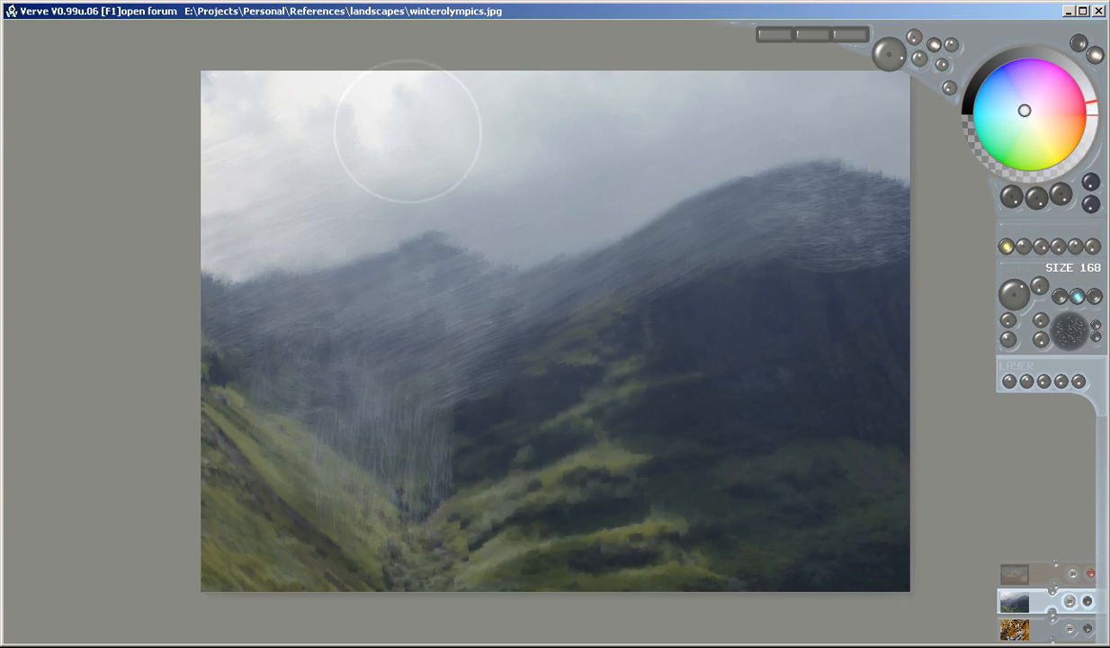
{"action": "mouse_move", "coordinate": [630, 162]}
{"action": "left_mouse_down"}
{"action": "mouse_move", "coordinate": [530, 148]}
{"action": "mouse_move", "coordinate": [439, 154]}
{"action": "mouse_move", "coordinate": [574, 117]}
{"action": "left_mouse_up"}
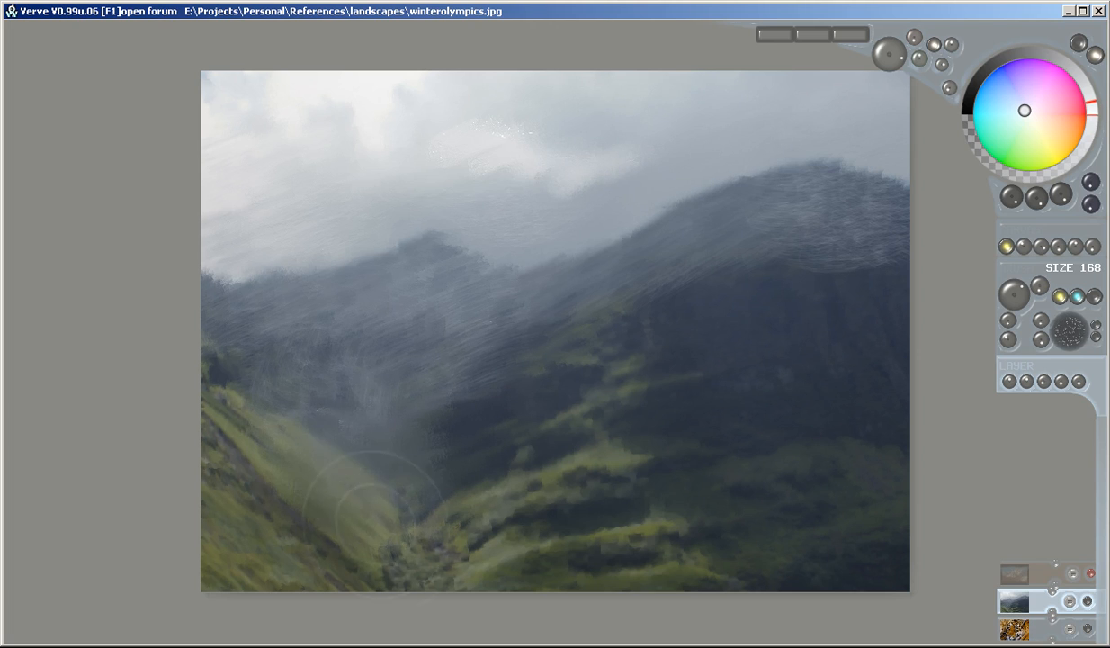
{"action": "left_click_drag", "start_coordinate": [441, 379], "coordinate": [504, 306]}
{"action": "mouse_move", "coordinate": [670, 241]}
{"action": "left_mouse_down"}
{"action": "mouse_move", "coordinate": [810, 221]}
{"action": "mouse_move", "coordinate": [803, 284]}
{"action": "left_mouse_up"}
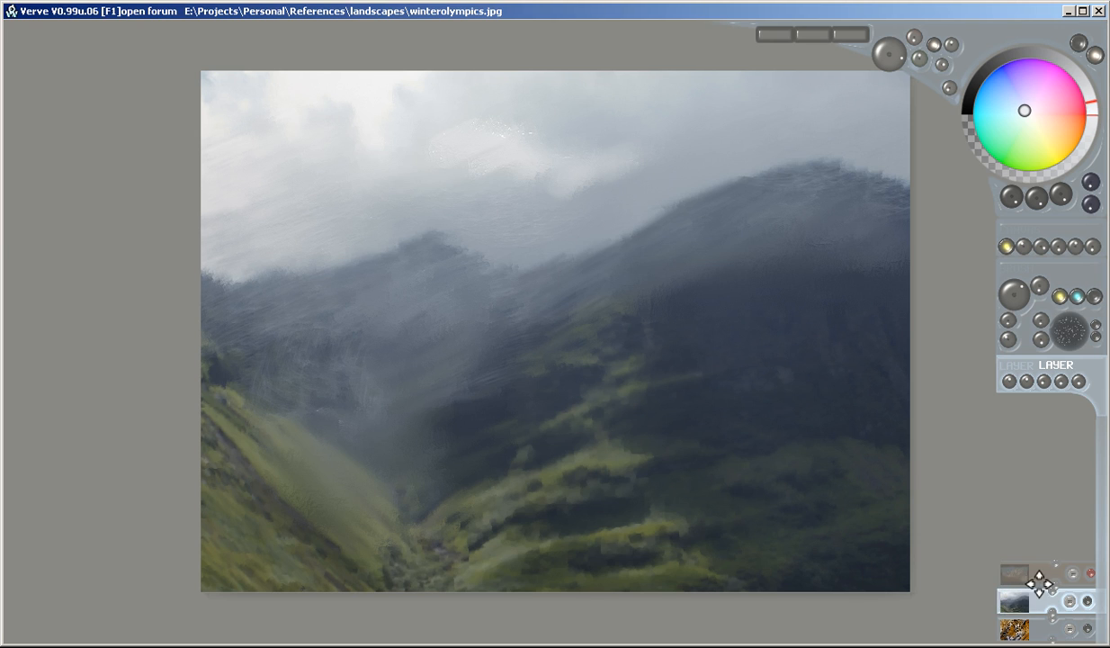
- Delete the two landscape layers above the tiger and lighten the workspace background to pale blue-grey
{"action": "key", "text": "Delete"}
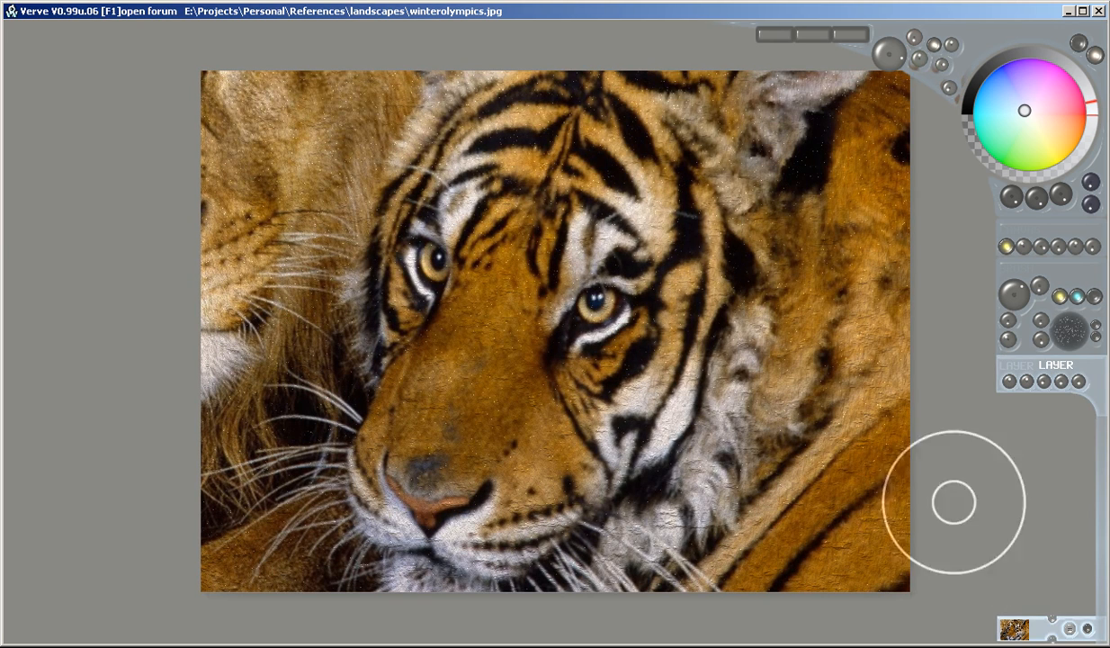
{"action": "key", "text": "b"}
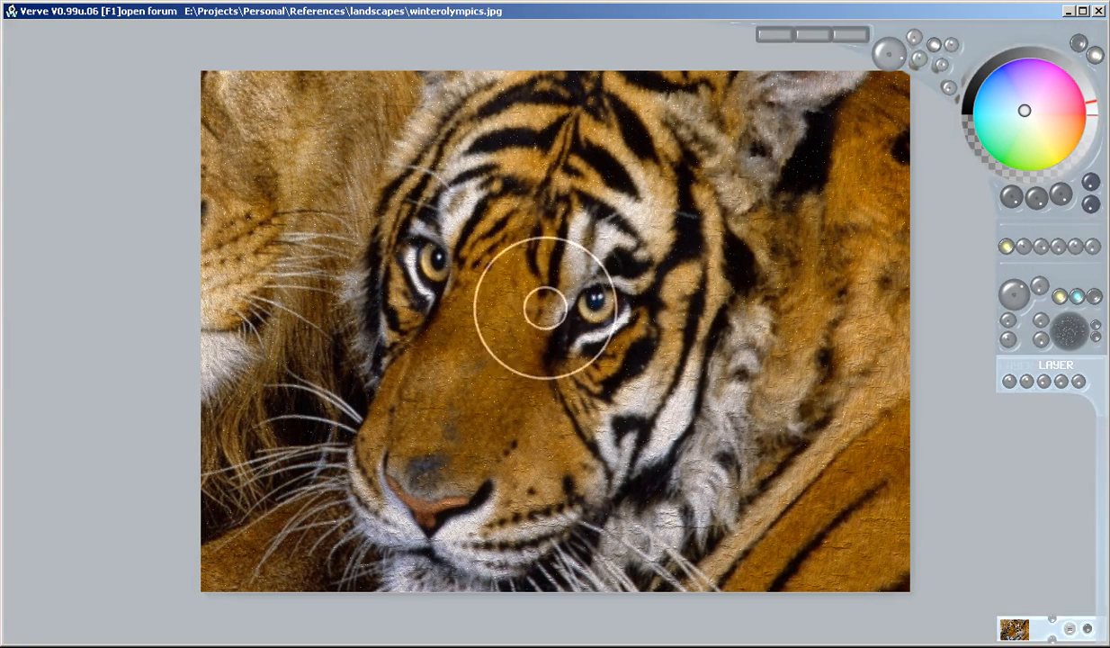
- Open Nine-Dragons1.jpg from the References folder, using the image's own resolution for the canvas
{"action": "key", "text": "ctrl+o"}
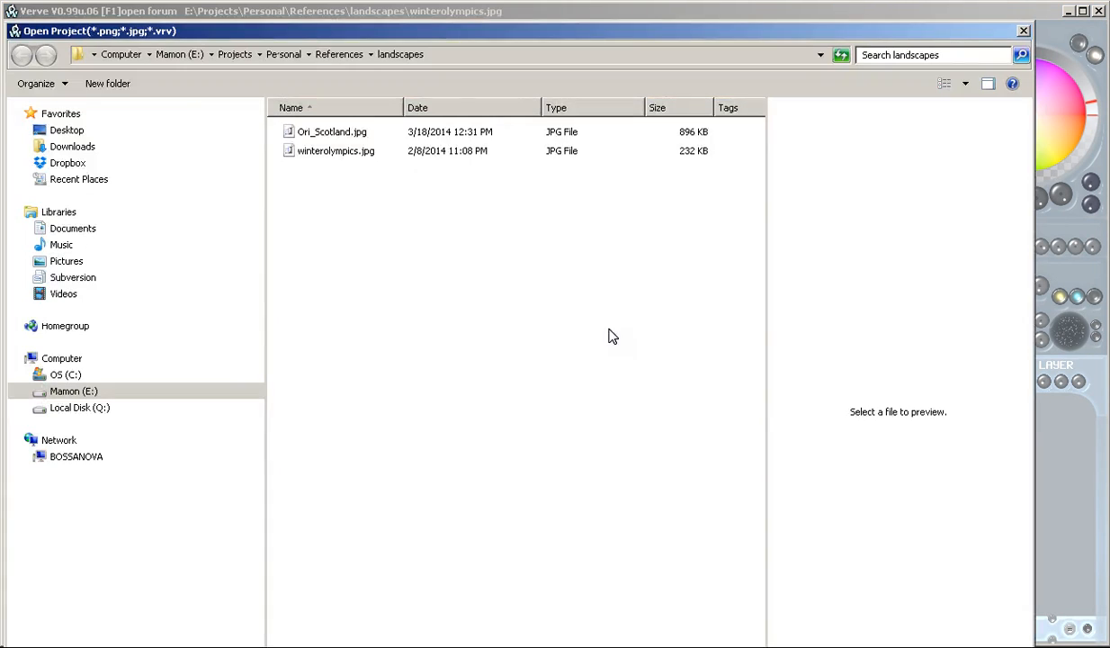
{"action": "left_click", "coordinate": [336, 56]}
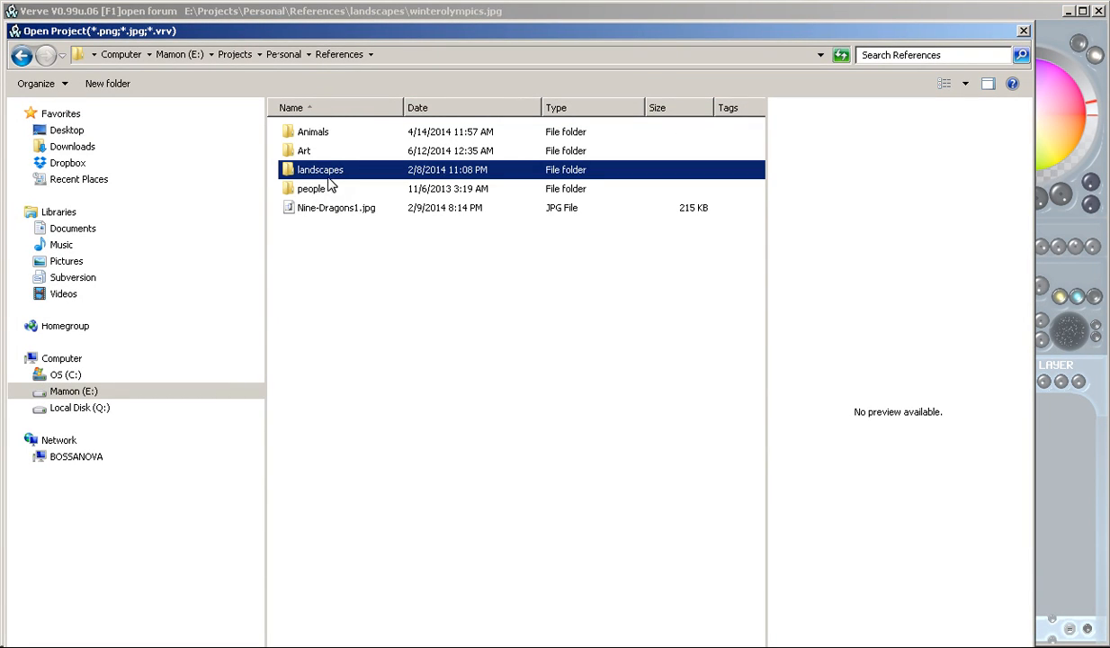
{"action": "double_click", "coordinate": [328, 212]}
{"action": "left_click", "coordinate": [484, 402]}
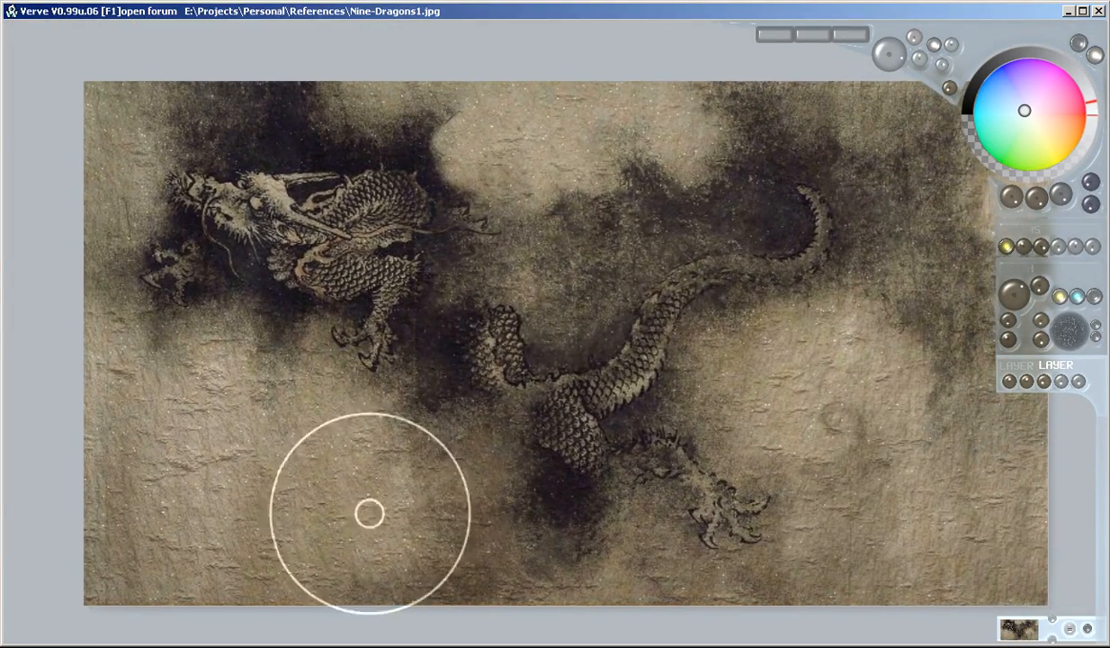
- Toggle the canvas texture off and on to compare the dragon painting with and without it
{"action": "left_click", "coordinate": [1006, 246]}
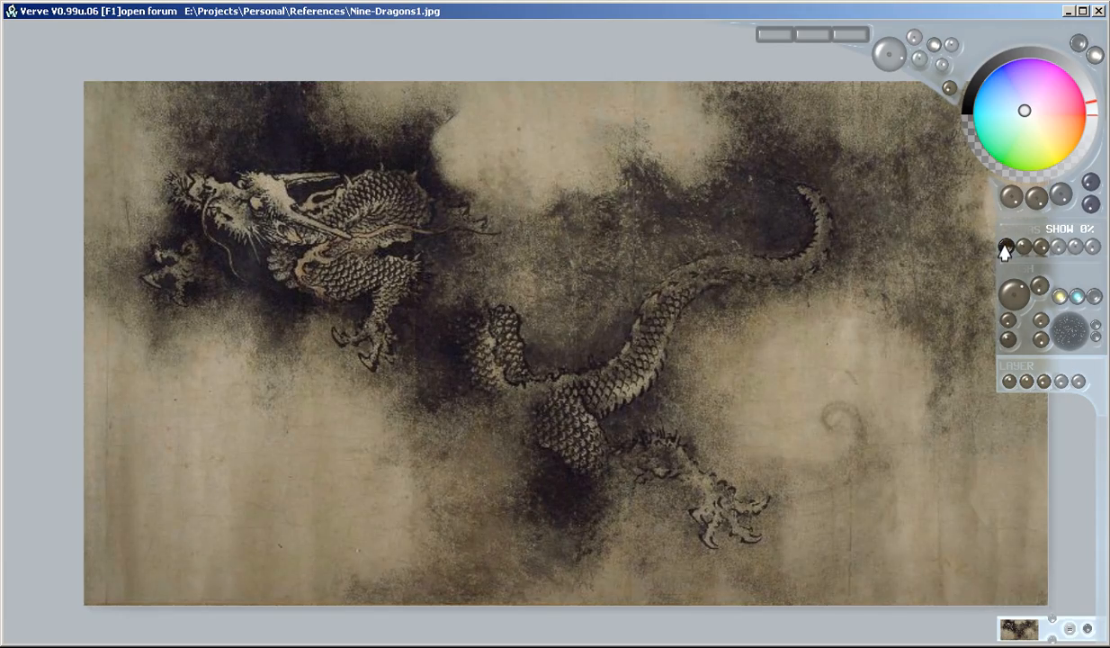
{"action": "left_click", "coordinate": [1006, 246]}
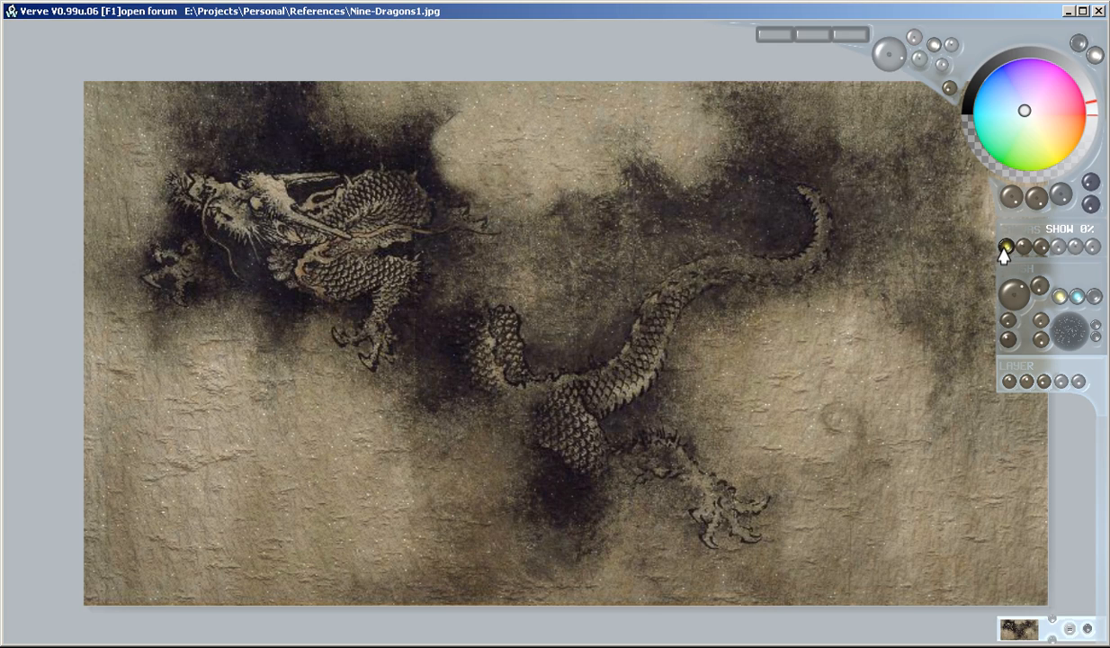
{"action": "left_click", "coordinate": [1006, 247]}
{"action": "left_click", "coordinate": [1006, 247]}
- Adjust the canvas texture's stretch and reduce its size to 6% for a fine, linen-like weave
{"action": "left_click", "coordinate": [1092, 246]}
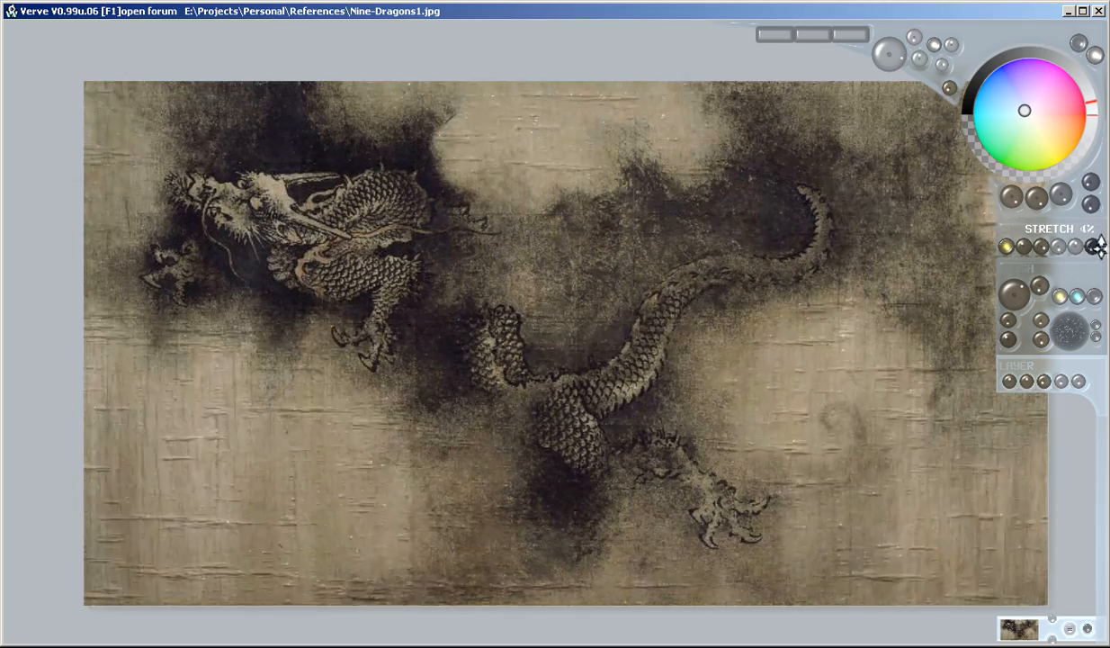
{"action": "left_click", "coordinate": [1041, 246]}
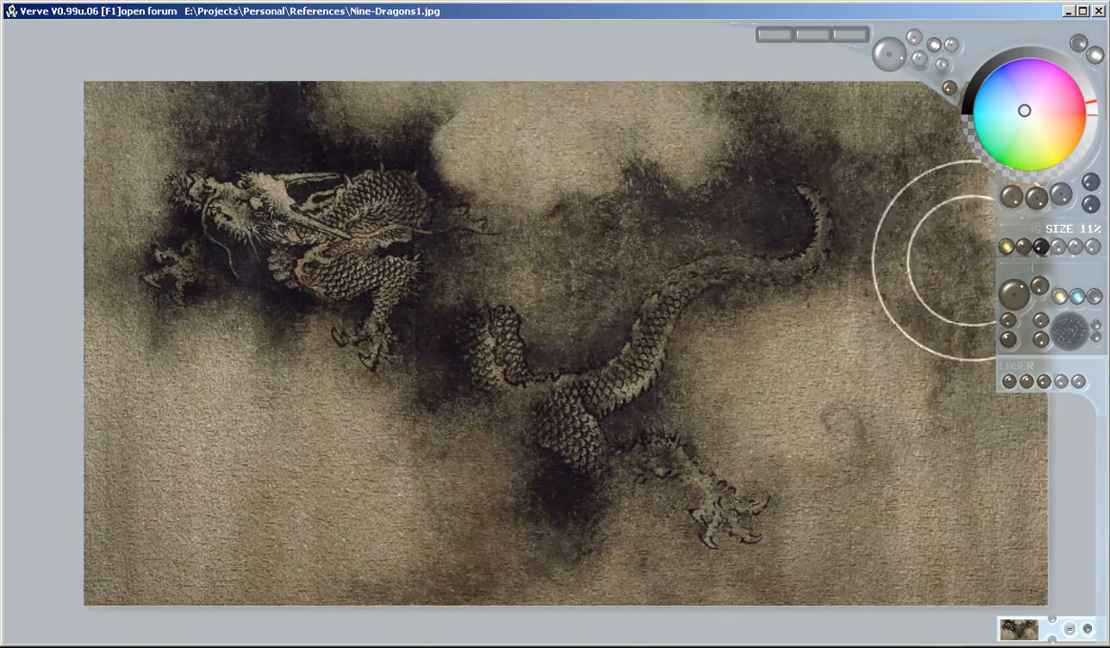
{"action": "left_click_drag", "start_coordinate": [1006, 246], "coordinate": [987, 253]}
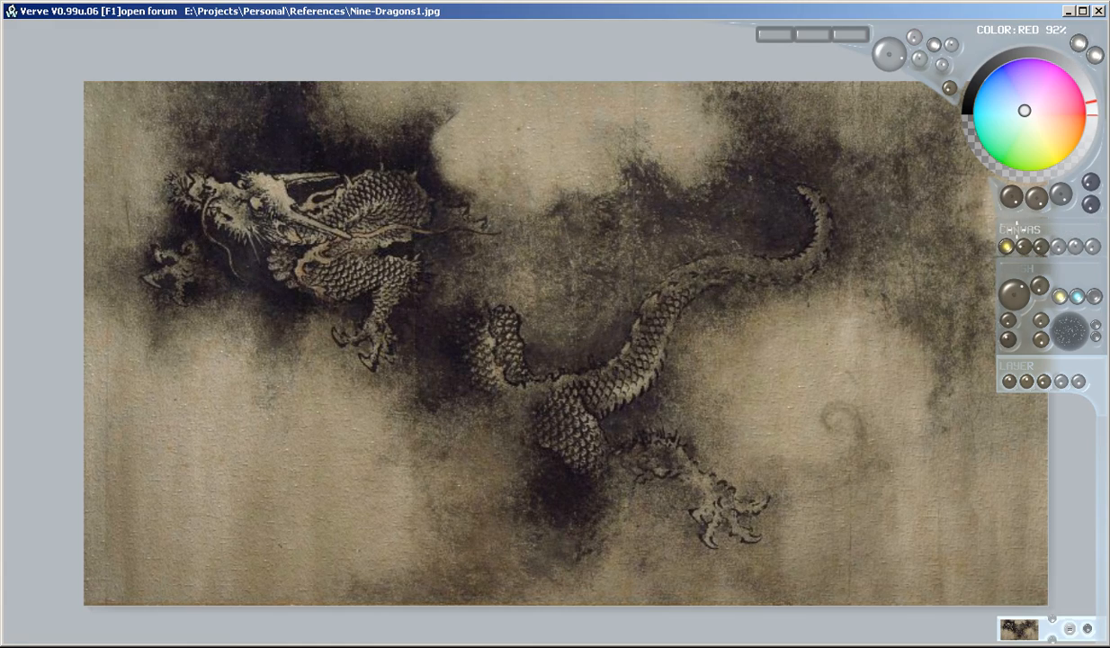
{"action": "left_click_drag", "start_coordinate": [1097, 237], "coordinate": [1105, 237]}
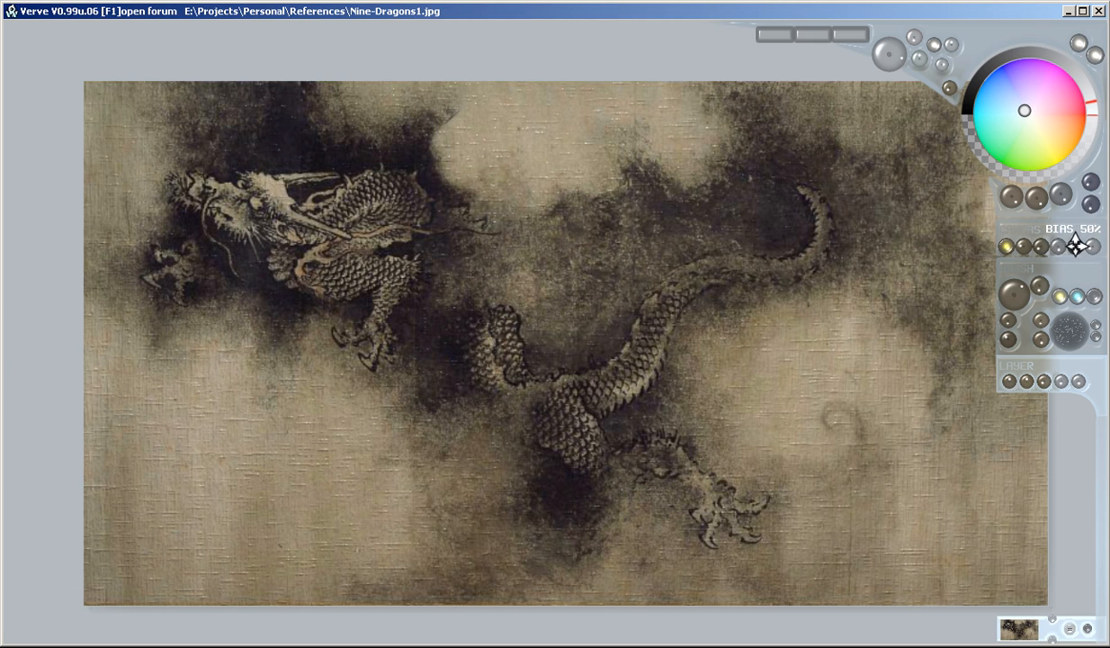
{"action": "left_click_drag", "start_coordinate": [1036, 244], "coordinate": [1043, 245]}
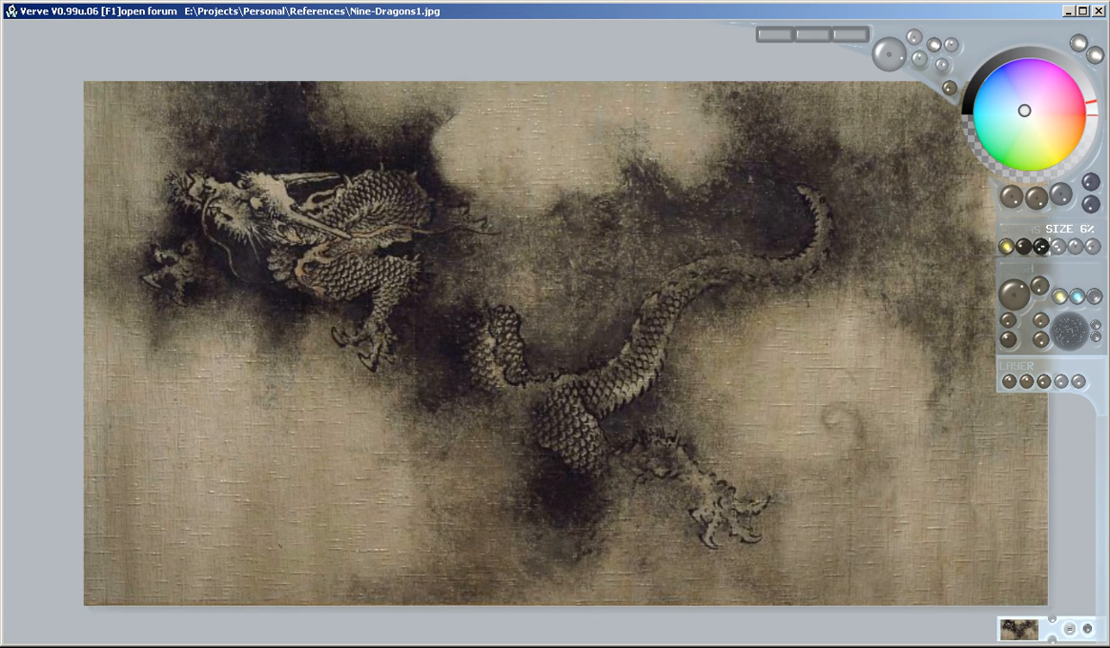
{"action": "left_click_drag", "start_coordinate": [1092, 242], "coordinate": [1098, 239]}
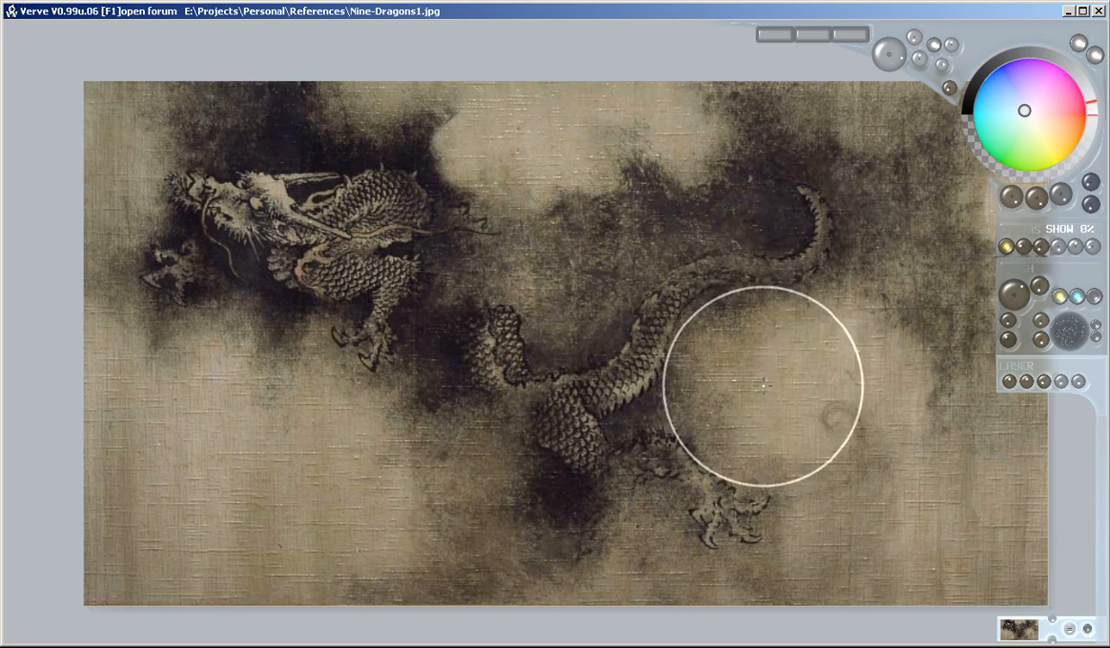
- Paint a thick white mountain shape and smaller white strokes below the dragon's head, using brush size 50
{"action": "scroll", "coordinate": [776, 401], "scroll_direction": "down", "scroll_amount": 10}
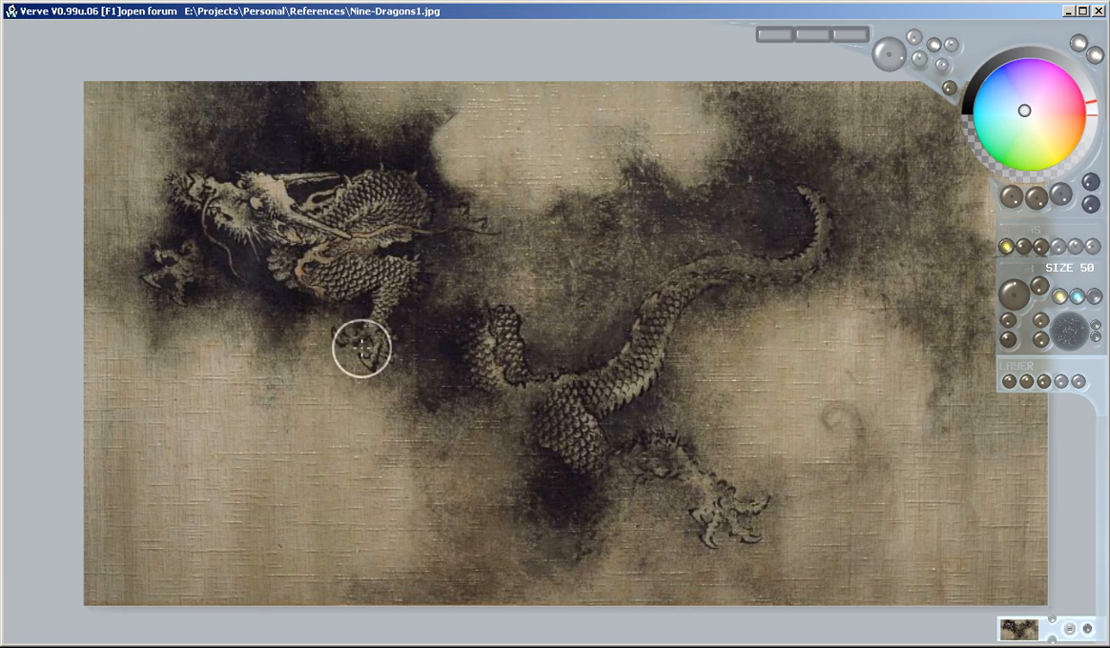
{"action": "mouse_move", "coordinate": [214, 475]}
{"action": "left_mouse_down"}
{"action": "mouse_move", "coordinate": [270, 421]}
{"action": "mouse_move", "coordinate": [368, 449]}
{"action": "mouse_move", "coordinate": [243, 441]}
{"action": "mouse_move", "coordinate": [455, 504]}
{"action": "mouse_move", "coordinate": [270, 454]}
{"action": "mouse_move", "coordinate": [207, 387]}
{"action": "mouse_move", "coordinate": [144, 396]}
{"action": "mouse_move", "coordinate": [198, 450]}
{"action": "mouse_move", "coordinate": [135, 405]}
{"action": "left_mouse_up"}
{"action": "mouse_move", "coordinate": [193, 428]}
{"action": "left_mouse_down"}
{"action": "mouse_move", "coordinate": [220, 432]}
{"action": "mouse_move", "coordinate": [338, 560]}
{"action": "left_mouse_up"}
{"action": "left_click_drag", "start_coordinate": [202, 524], "coordinate": [328, 544]}
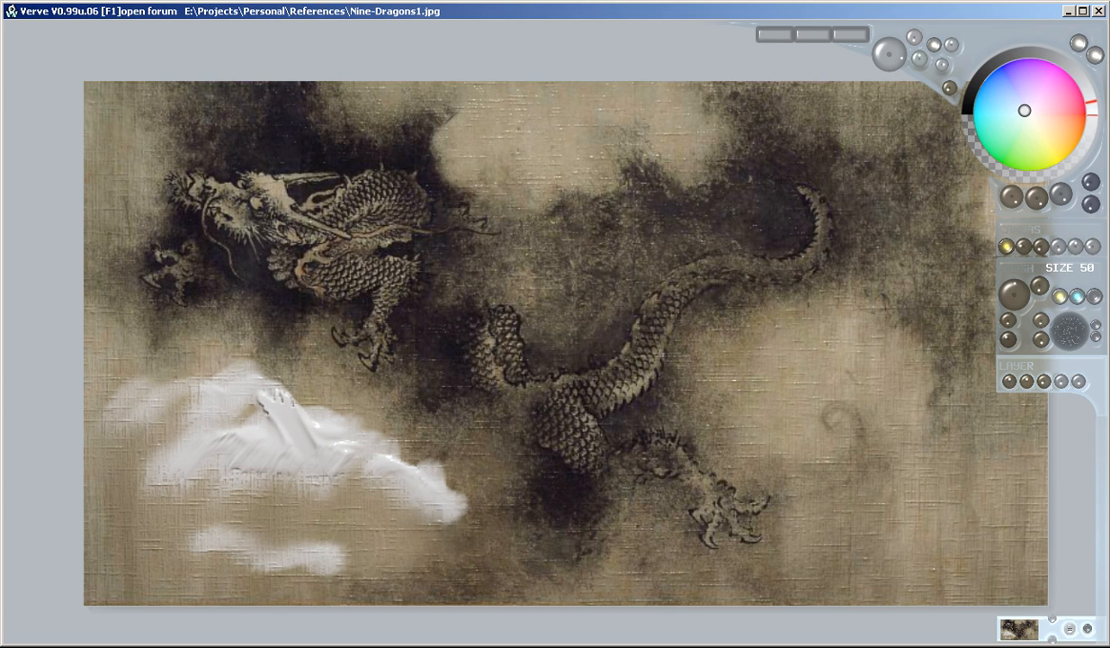
- Paint a white stroke and a sampled dark brown patch in the pale area beneath the dragon's tail at brush size 29
{"action": "key", "text": "bracketleft"}
{"action": "key", "text": "bracketleft"}
{"action": "mouse_move", "coordinate": [783, 396]}
{"action": "left_mouse_down"}
{"action": "mouse_move", "coordinate": [720, 378]}
{"action": "mouse_move", "coordinate": [801, 329]}
{"action": "left_mouse_up"}
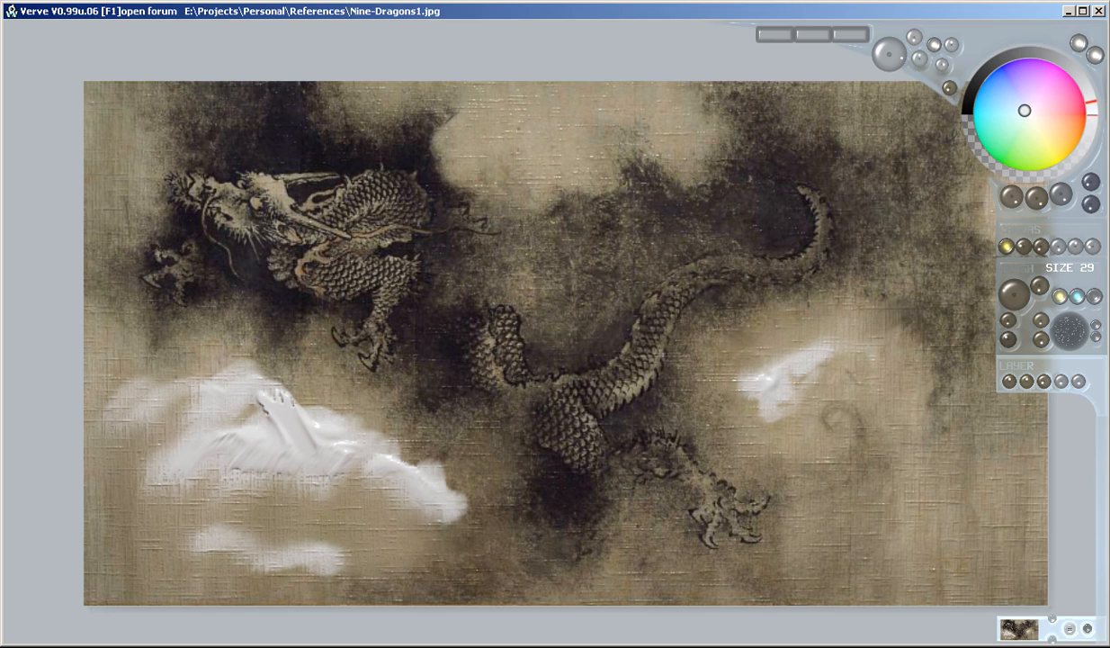
{"action": "right_click", "coordinate": [710, 266]}
{"action": "left_click_drag", "start_coordinate": [761, 333], "coordinate": [711, 340]}
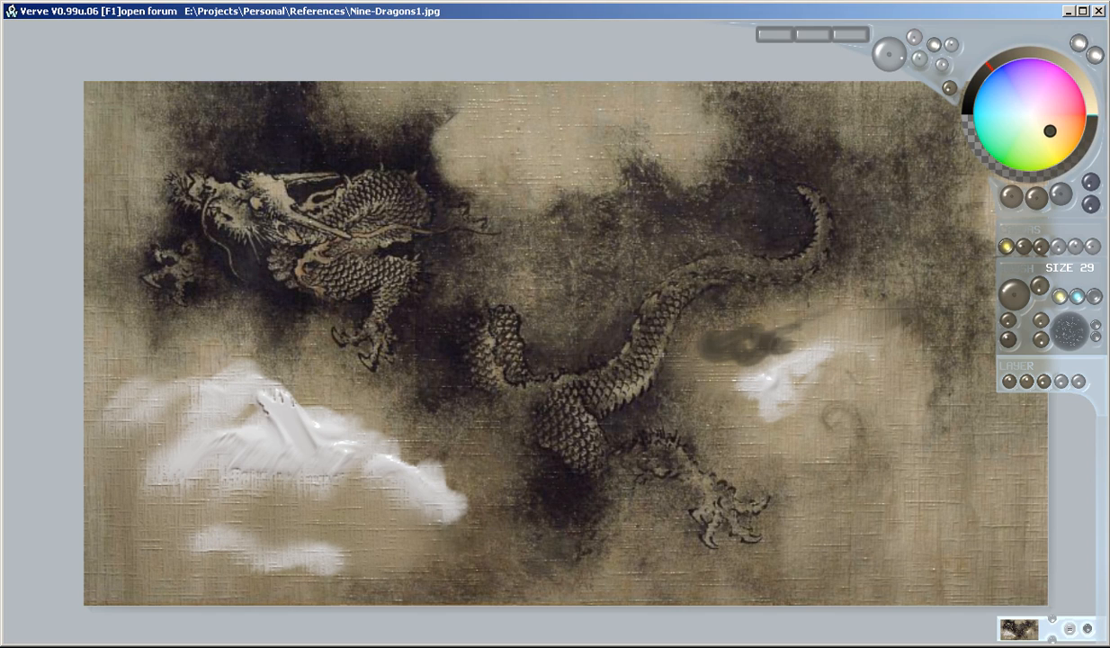
- Set the fluidity to 0% and blend dark strokes in a sampled colour around the white patch beneath the tail
{"action": "left_click_drag", "start_coordinate": [888, 54], "coordinate": [669, 166]}
{"action": "right_click", "coordinate": [776, 218]}
{"action": "mouse_move", "coordinate": [794, 312]}
{"action": "left_mouse_down"}
{"action": "mouse_move", "coordinate": [760, 331]}
{"action": "mouse_move", "coordinate": [765, 346]}
{"action": "mouse_move", "coordinate": [823, 373]}
{"action": "mouse_move", "coordinate": [835, 330]}
{"action": "mouse_move", "coordinate": [774, 321]}
{"action": "mouse_move", "coordinate": [765, 349]}
{"action": "left_mouse_up"}
{"action": "mouse_move", "coordinate": [875, 360]}
{"action": "left_mouse_down"}
{"action": "mouse_move", "coordinate": [803, 416]}
{"action": "mouse_move", "coordinate": [759, 412]}
{"action": "left_mouse_up"}
{"action": "left_click_drag", "start_coordinate": [837, 371], "coordinate": [785, 402]}
{"action": "mouse_move", "coordinate": [834, 435]}
{"action": "left_mouse_down"}
{"action": "mouse_move", "coordinate": [734, 396]}
{"action": "mouse_move", "coordinate": [850, 346]}
{"action": "left_mouse_up"}
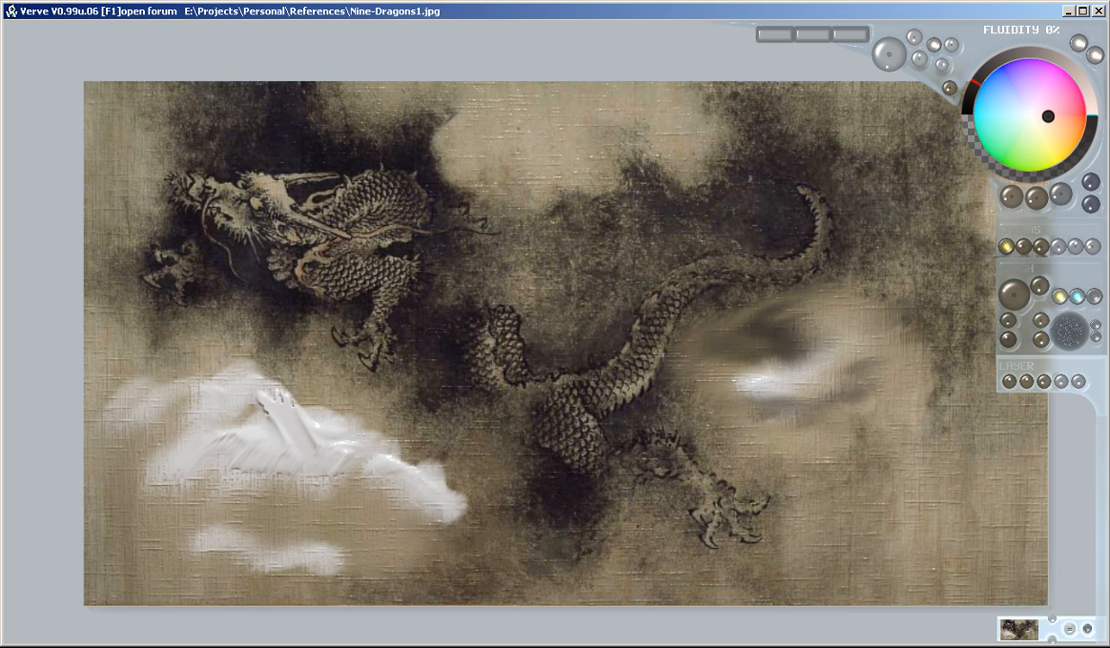
- Paint a soft dark smear below the white patch in a sampled purple-grey, and a dark ridge along the white mountain's upper edge
{"action": "mouse_move", "coordinate": [780, 379]}
{"action": "left_mouse_down"}
{"action": "mouse_move", "coordinate": [770, 401]}
{"action": "mouse_move", "coordinate": [814, 439]}
{"action": "left_mouse_up"}
{"action": "left_click_drag", "start_coordinate": [758, 403], "coordinate": [810, 415]}
{"action": "right_click", "coordinate": [798, 209]}
{"action": "mouse_move", "coordinate": [786, 363]}
{"action": "left_mouse_down"}
{"action": "mouse_move", "coordinate": [764, 393]}
{"action": "mouse_move", "coordinate": [831, 430]}
{"action": "mouse_move", "coordinate": [822, 438]}
{"action": "left_mouse_up"}
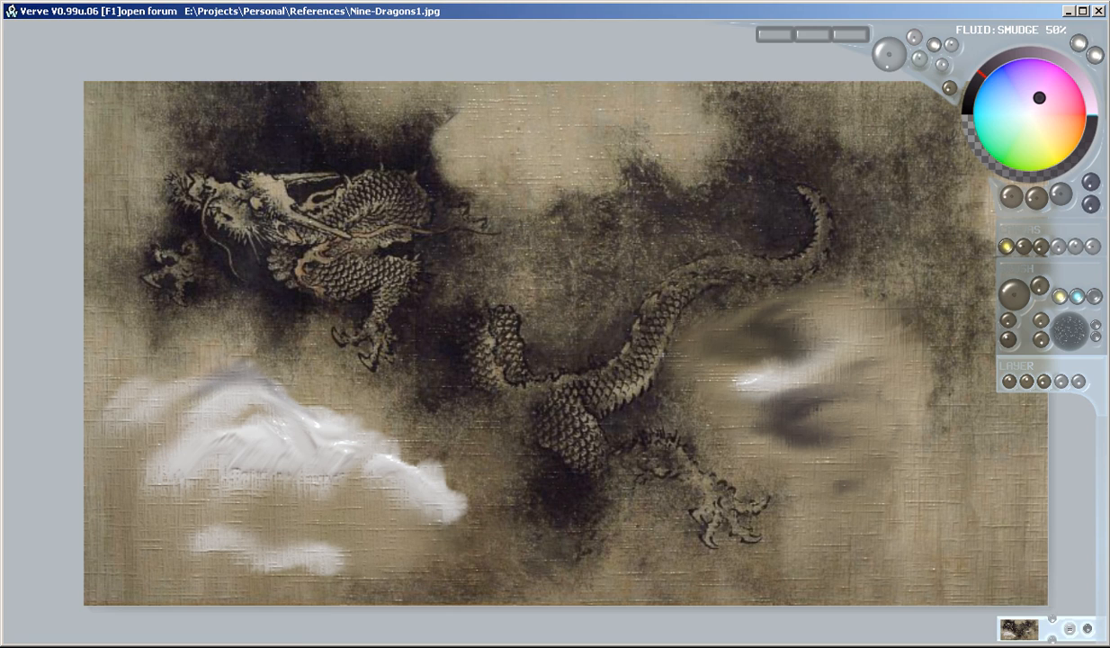
{"action": "left_click_drag", "start_coordinate": [258, 379], "coordinate": [171, 386]}
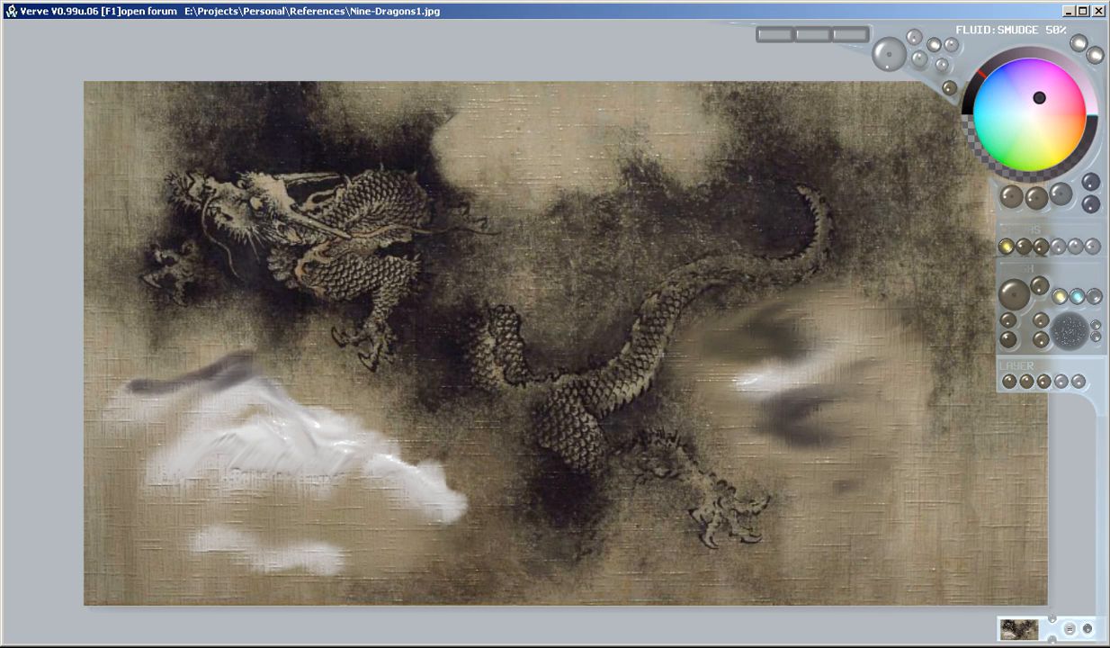
- Try fast looping scribbles beside the dragon's lower claw at brush size 8, undoing each attempt
{"action": "scroll", "coordinate": [762, 361], "scroll_direction": "down", "scroll_amount": 2}
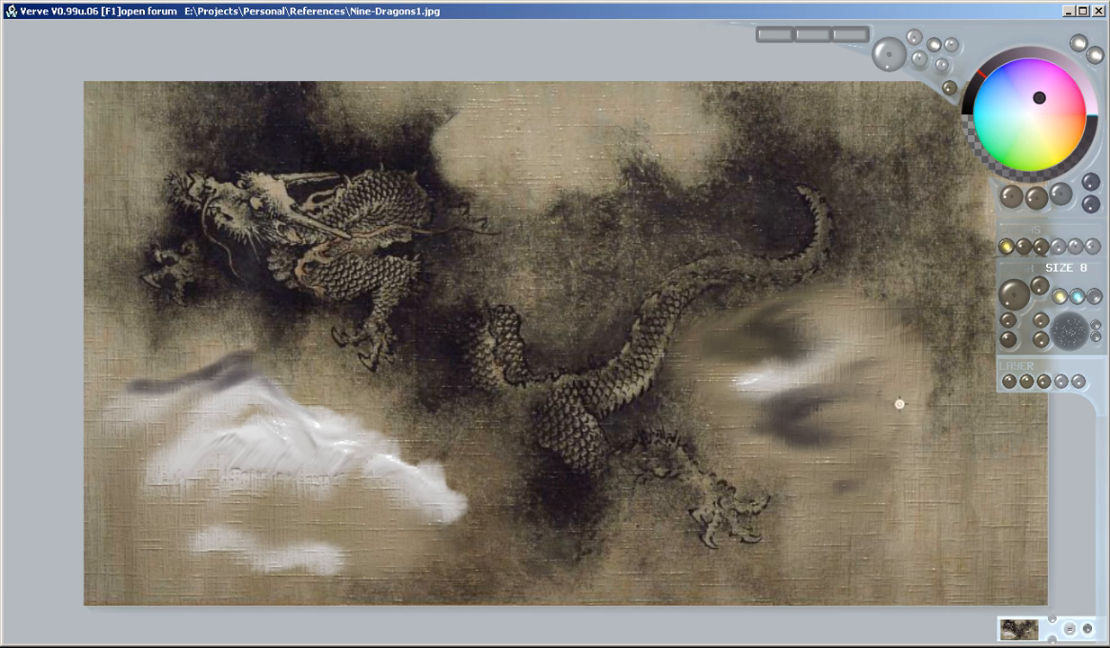
{"action": "mouse_move", "coordinate": [909, 382]}
{"action": "left_mouse_down"}
{"action": "mouse_move", "coordinate": [900, 409]}
{"action": "mouse_move", "coordinate": [943, 386]}
{"action": "left_mouse_up"}
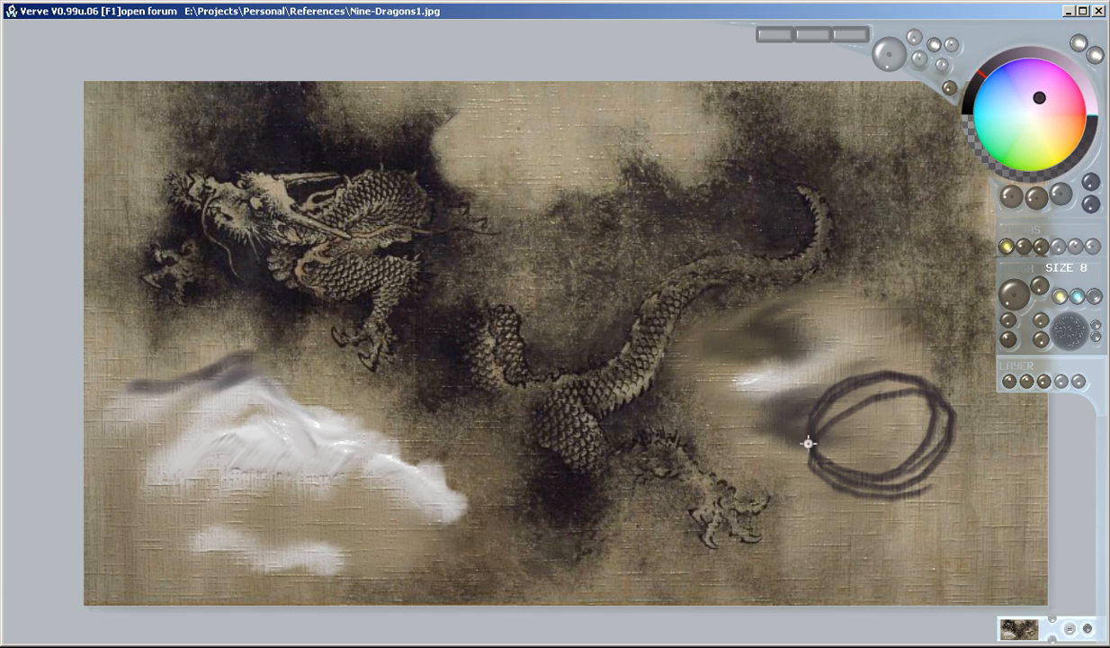
{"action": "key", "text": "ctrl+z"}
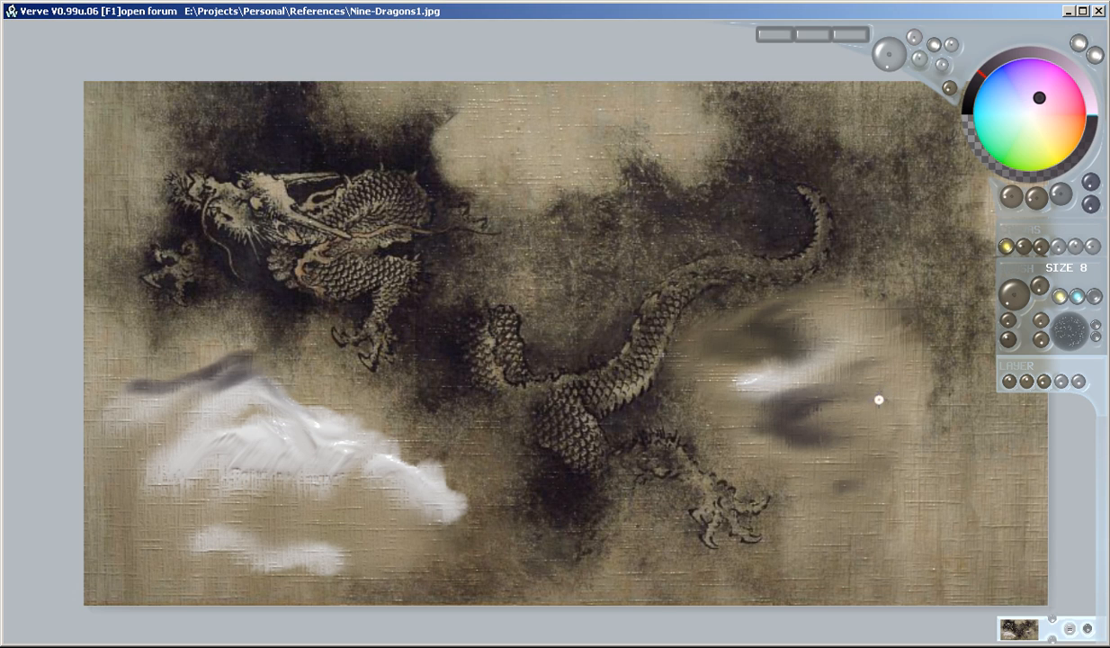
{"action": "left_click_drag", "start_coordinate": [841, 509], "coordinate": [837, 509]}
{"action": "mouse_move", "coordinate": [820, 434]}
{"action": "left_mouse_down"}
{"action": "mouse_move", "coordinate": [909, 382]}
{"action": "mouse_move", "coordinate": [819, 486]}
{"action": "mouse_move", "coordinate": [904, 455]}
{"action": "left_mouse_up"}
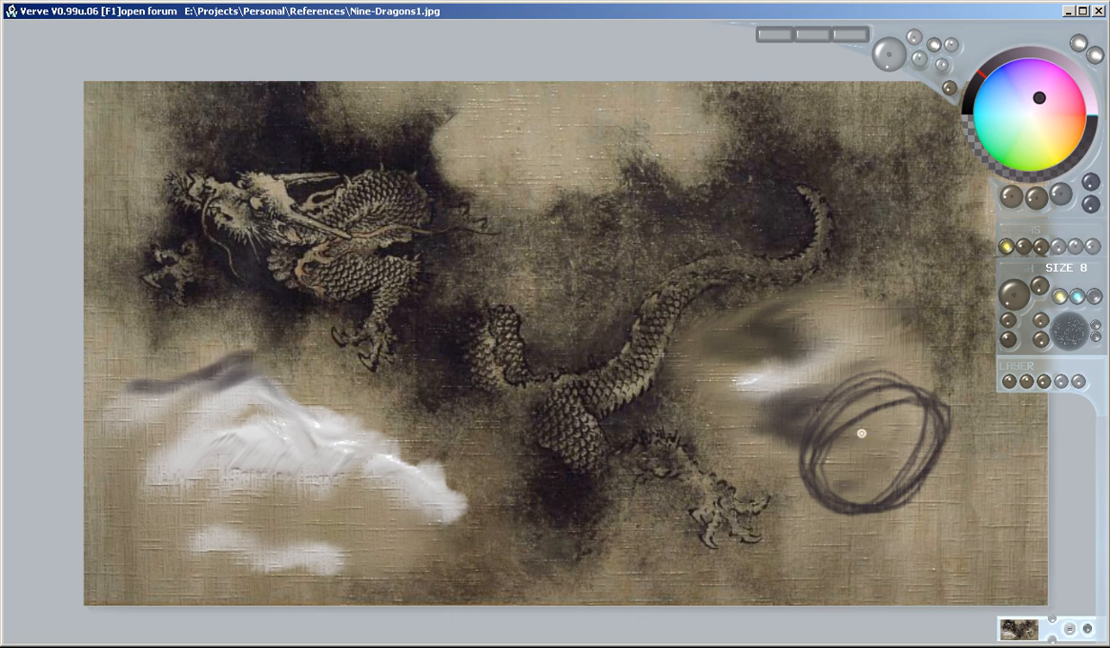
{"action": "key", "text": "ctrl+z"}
{"action": "mouse_move", "coordinate": [792, 486]}
{"action": "left_mouse_down"}
{"action": "mouse_move", "coordinate": [936, 428]}
{"action": "mouse_move", "coordinate": [820, 469]}
{"action": "left_mouse_up"}
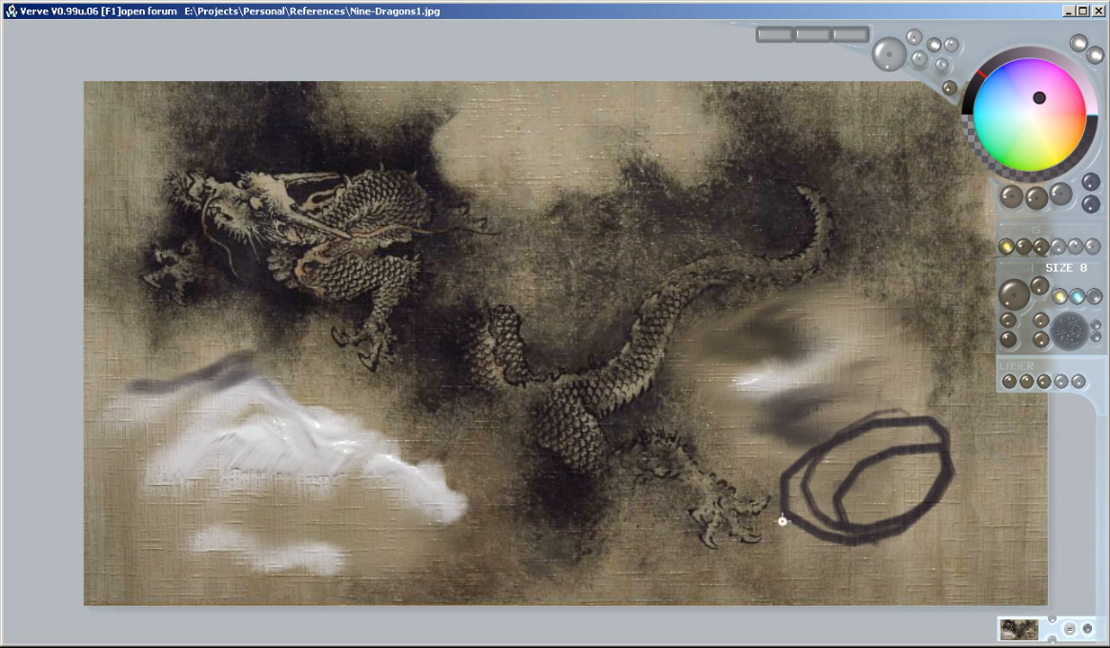
{"action": "key", "text": "ctrl+z"}
{"action": "mouse_move", "coordinate": [774, 482]}
{"action": "left_mouse_down"}
{"action": "mouse_move", "coordinate": [877, 490]}
{"action": "mouse_move", "coordinate": [792, 495]}
{"action": "mouse_move", "coordinate": [833, 409]}
{"action": "mouse_move", "coordinate": [925, 477]}
{"action": "mouse_move", "coordinate": [805, 477]}
{"action": "mouse_move", "coordinate": [904, 455]}
{"action": "mouse_move", "coordinate": [814, 517]}
{"action": "mouse_move", "coordinate": [828, 481]}
{"action": "mouse_move", "coordinate": [895, 450]}
{"action": "mouse_move", "coordinate": [888, 410]}
{"action": "left_mouse_up"}
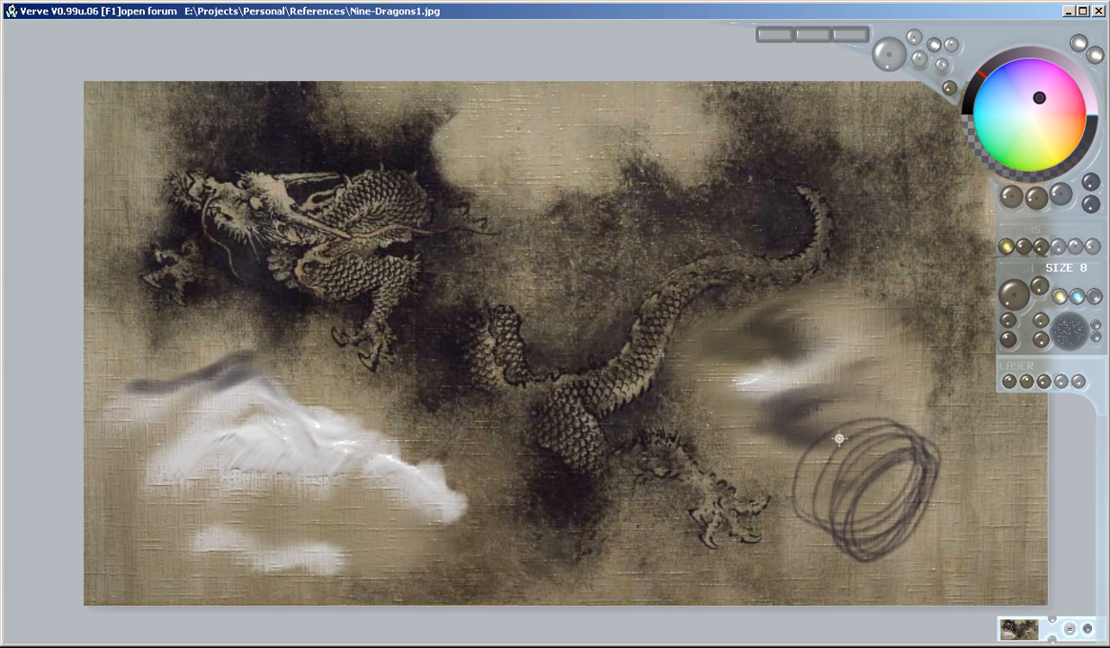
{"action": "key", "text": "ctrl+z"}
{"action": "mouse_move", "coordinate": [824, 409]}
{"action": "left_mouse_down"}
{"action": "mouse_move", "coordinate": [828, 508]}
{"action": "mouse_move", "coordinate": [812, 478]}
{"action": "left_mouse_up"}
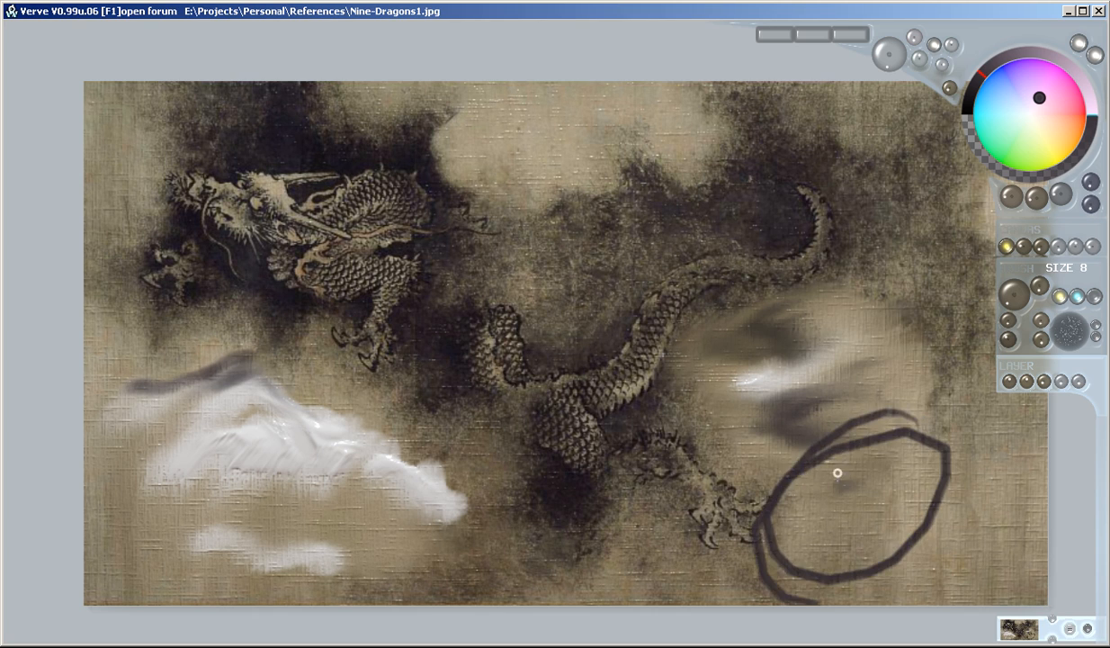
{"action": "key", "text": "ctrl+z"}
- Sketch thin dark strokes beside the lower claw, and paint a sampled near-black patch in the pale cloud at brush size 47
{"action": "mouse_move", "coordinate": [892, 430]}
{"action": "left_mouse_down"}
{"action": "mouse_move", "coordinate": [818, 515]}
{"action": "mouse_move", "coordinate": [877, 445]}
{"action": "mouse_move", "coordinate": [832, 468]}
{"action": "mouse_move", "coordinate": [810, 531]}
{"action": "left_mouse_up"}
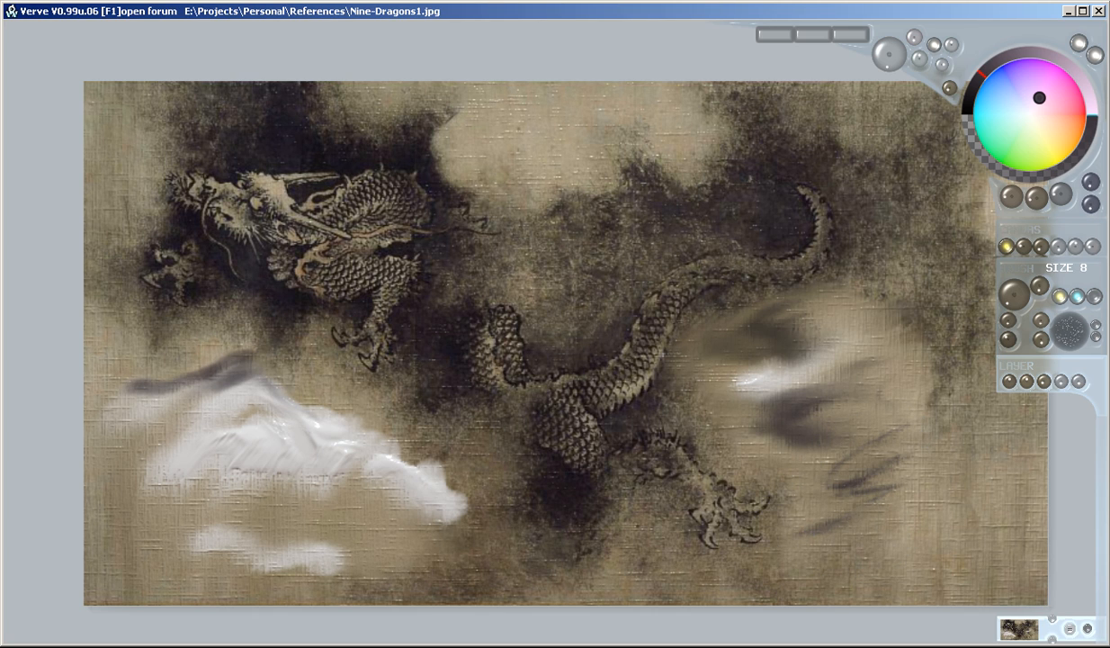
{"action": "scroll", "coordinate": [437, 214], "scroll_direction": "up", "scroll_amount": 5}
{"action": "right_click", "coordinate": [414, 154]}
{"action": "scroll", "coordinate": [471, 154], "scroll_direction": "down", "scroll_amount": 3}
{"action": "mouse_move", "coordinate": [470, 137]}
{"action": "left_mouse_down"}
{"action": "mouse_move", "coordinate": [509, 96]}
{"action": "mouse_move", "coordinate": [506, 160]}
{"action": "mouse_move", "coordinate": [454, 131]}
{"action": "mouse_move", "coordinate": [536, 168]}
{"action": "left_mouse_up"}
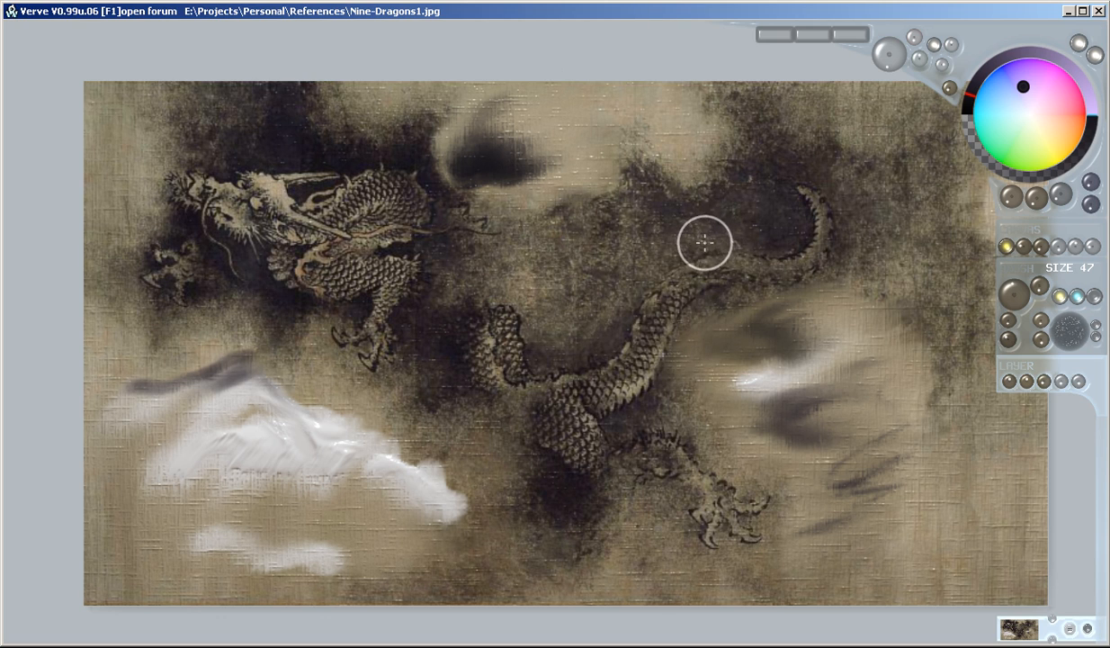
- Sample a muted colour beside the pale cloud and set the workspace background to a dark brownish grey
{"action": "left_click_drag", "start_coordinate": [591, 336], "coordinate": [544, 320]}
{"action": "right_click", "coordinate": [669, 139]}
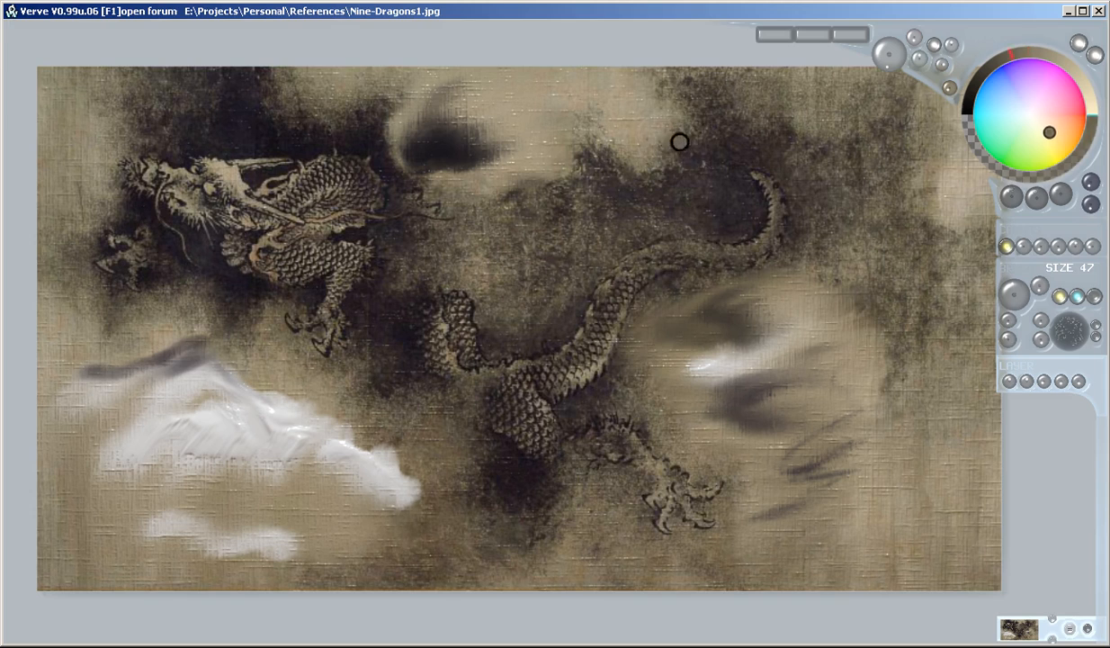
{"action": "key", "text": "b"}
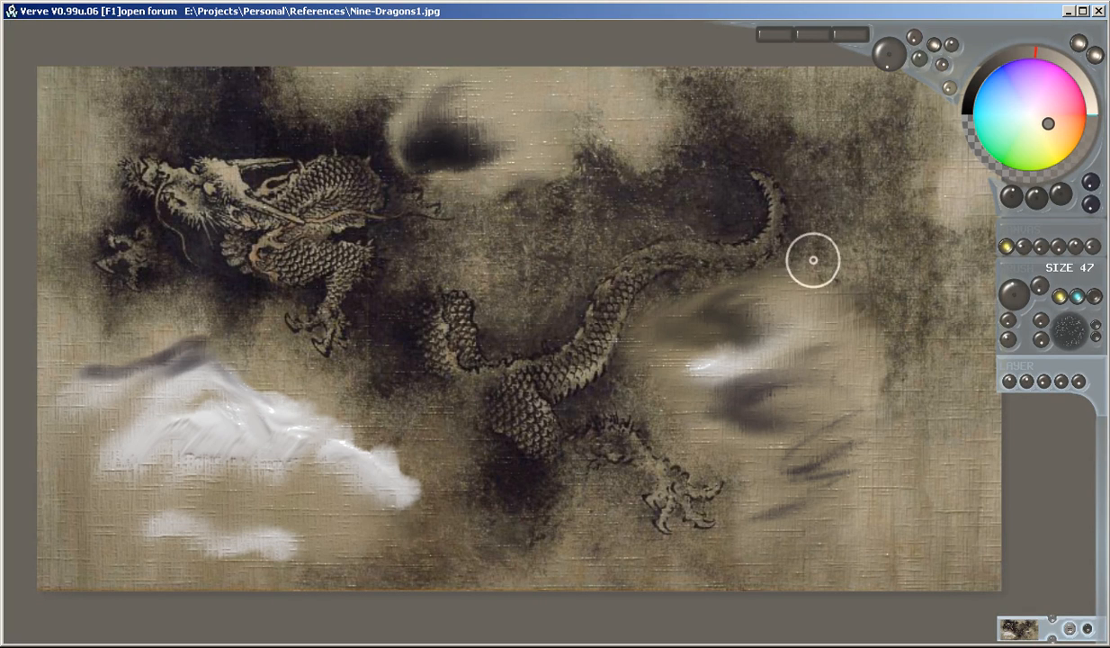
- Sketch thin, long diagonal strokes above the lower claw in a dark colour sampled near the tail, at brush size 9
{"action": "left_click_drag", "start_coordinate": [728, 321], "coordinate": [706, 334]}
{"action": "scroll", "coordinate": [695, 339], "scroll_direction": "down", "scroll_amount": 5}
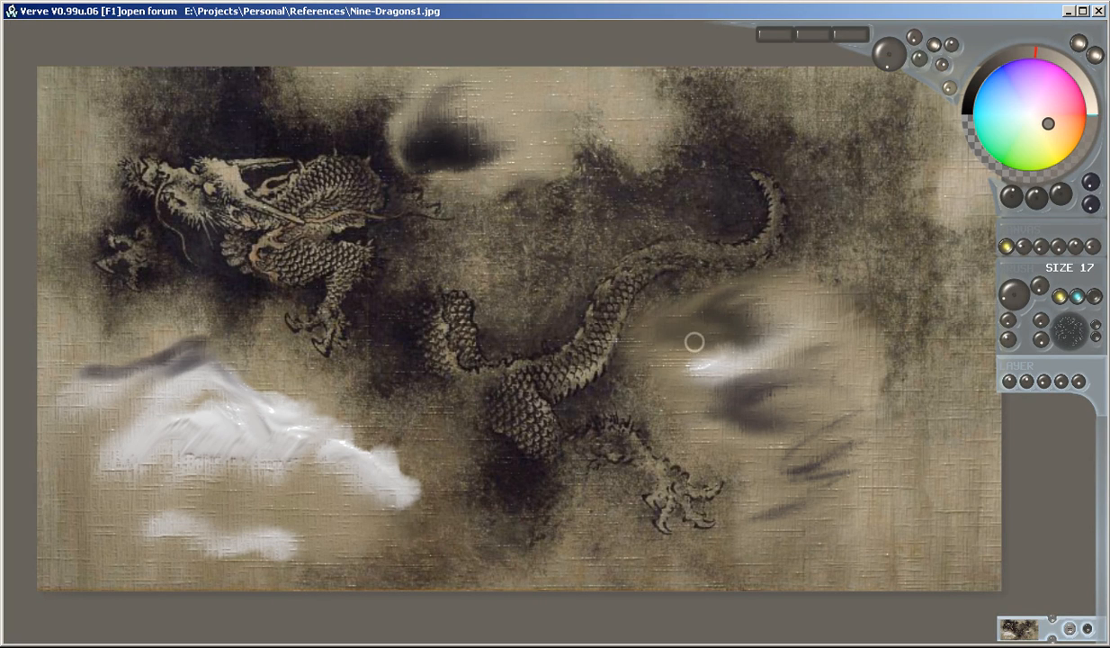
{"action": "left_click_drag", "start_coordinate": [860, 414], "coordinate": [880, 357]}
{"action": "right_click", "coordinate": [733, 209]}
{"action": "left_click_drag", "start_coordinate": [788, 384], "coordinate": [770, 387]}
{"action": "mouse_move", "coordinate": [862, 357]}
{"action": "left_mouse_down"}
{"action": "mouse_move", "coordinate": [745, 439]}
{"action": "mouse_move", "coordinate": [768, 441]}
{"action": "mouse_move", "coordinate": [761, 462]}
{"action": "left_mouse_up"}
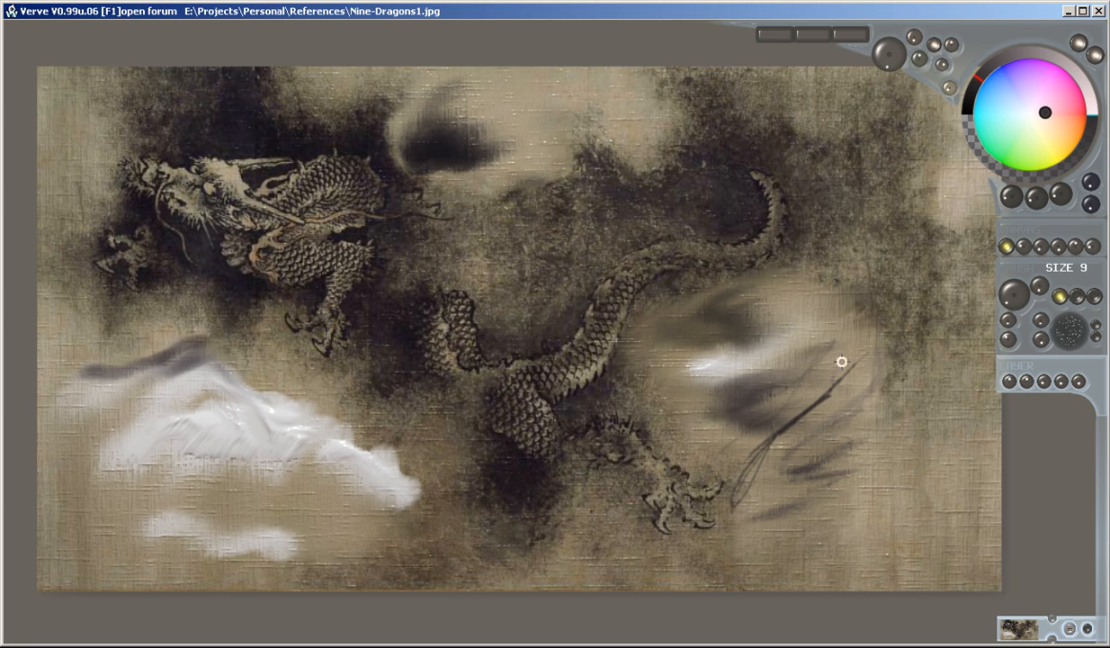
- Work the thin lines into rough, textured dark ridges between the soft smear and the area beside the lower claw
{"action": "mouse_move", "coordinate": [1031, 244]}
{"action": "left_click_drag", "start_coordinate": [803, 378], "coordinate": [753, 509]}
{"action": "mouse_move", "coordinate": [833, 410]}
{"action": "left_mouse_down"}
{"action": "mouse_move", "coordinate": [733, 472]}
{"action": "mouse_move", "coordinate": [774, 486]}
{"action": "mouse_move", "coordinate": [792, 432]}
{"action": "mouse_move", "coordinate": [806, 471]}
{"action": "mouse_move", "coordinate": [801, 423]}
{"action": "mouse_move", "coordinate": [842, 351]}
{"action": "mouse_move", "coordinate": [814, 392]}
{"action": "left_mouse_up"}
{"action": "left_click_drag", "start_coordinate": [699, 459], "coordinate": [814, 468]}
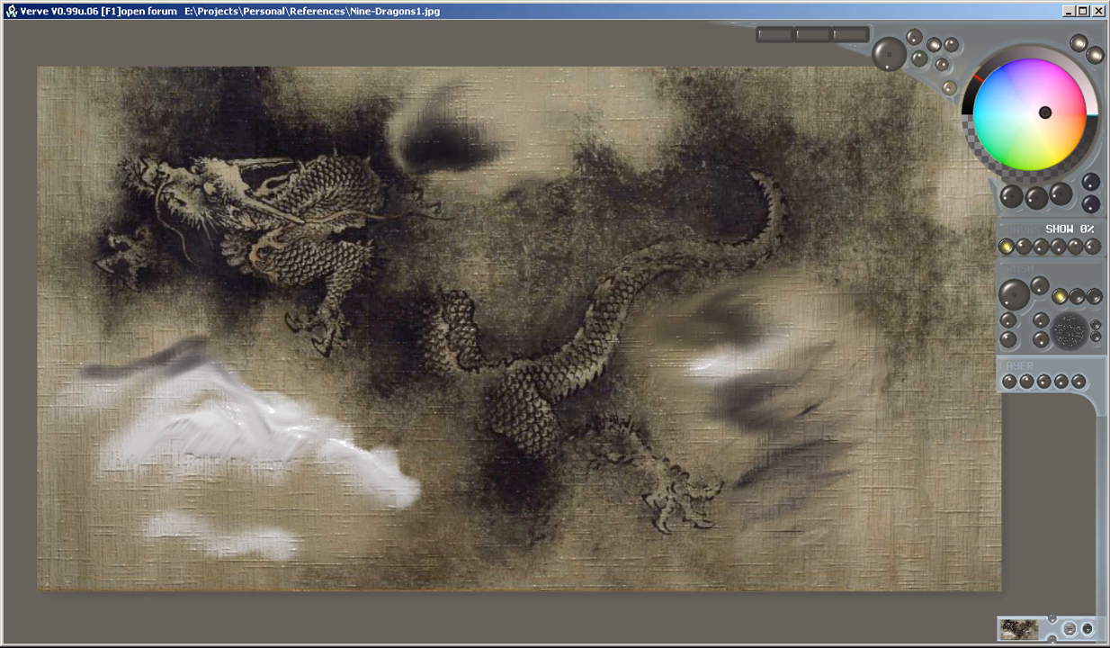
{"action": "mouse_move", "coordinate": [817, 425]}
{"action": "left_mouse_down"}
{"action": "mouse_move", "coordinate": [763, 510]}
{"action": "mouse_move", "coordinate": [817, 473]}
{"action": "mouse_move", "coordinate": [788, 523]}
{"action": "mouse_move", "coordinate": [855, 416]}
{"action": "mouse_move", "coordinate": [815, 440]}
{"action": "mouse_move", "coordinate": [728, 558]}
{"action": "left_mouse_up"}
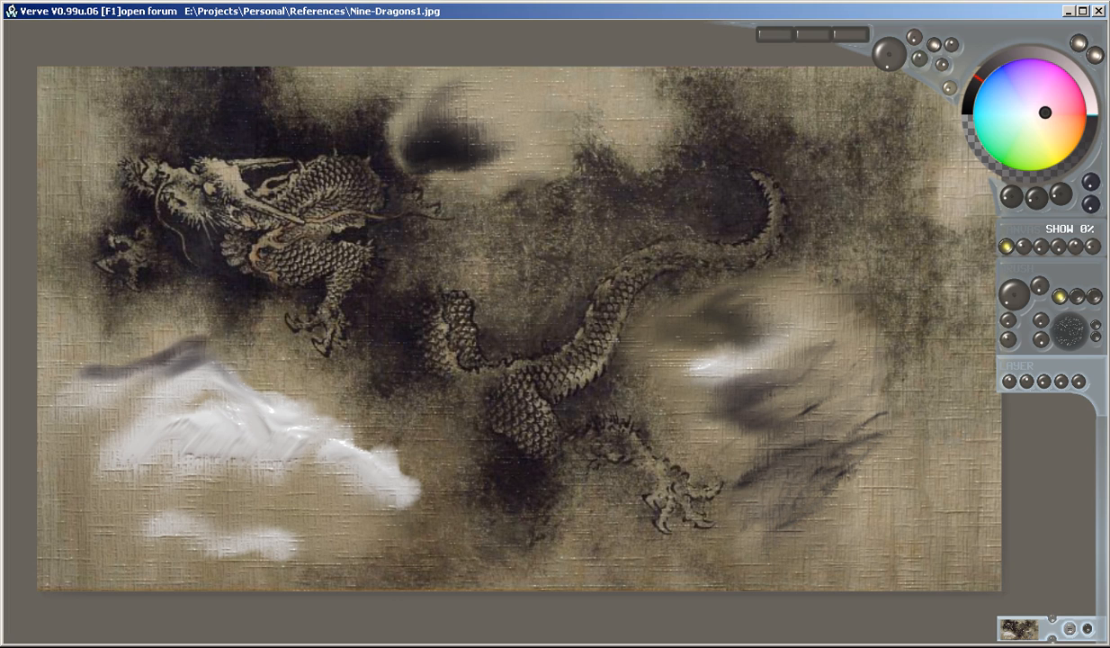
- Add fine dark strokes along the lower edge of the soft smear above the claw, using colours sampled from the painting at brush size 9
{"action": "right_click", "coordinate": [461, 459]}
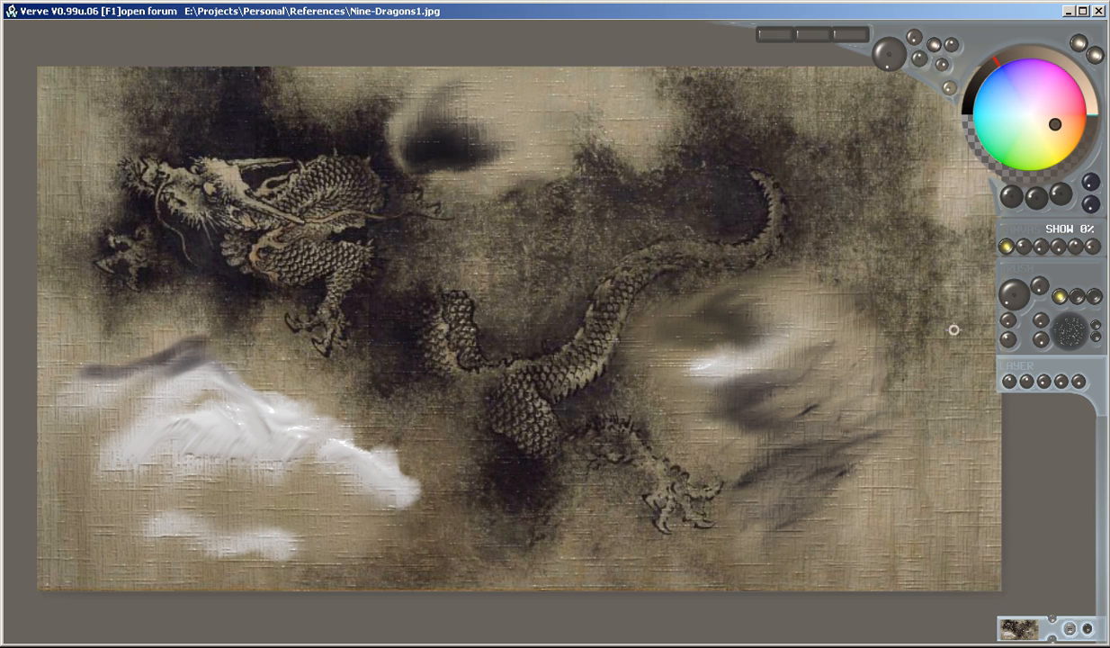
{"action": "left_click_drag", "start_coordinate": [745, 414], "coordinate": [742, 448]}
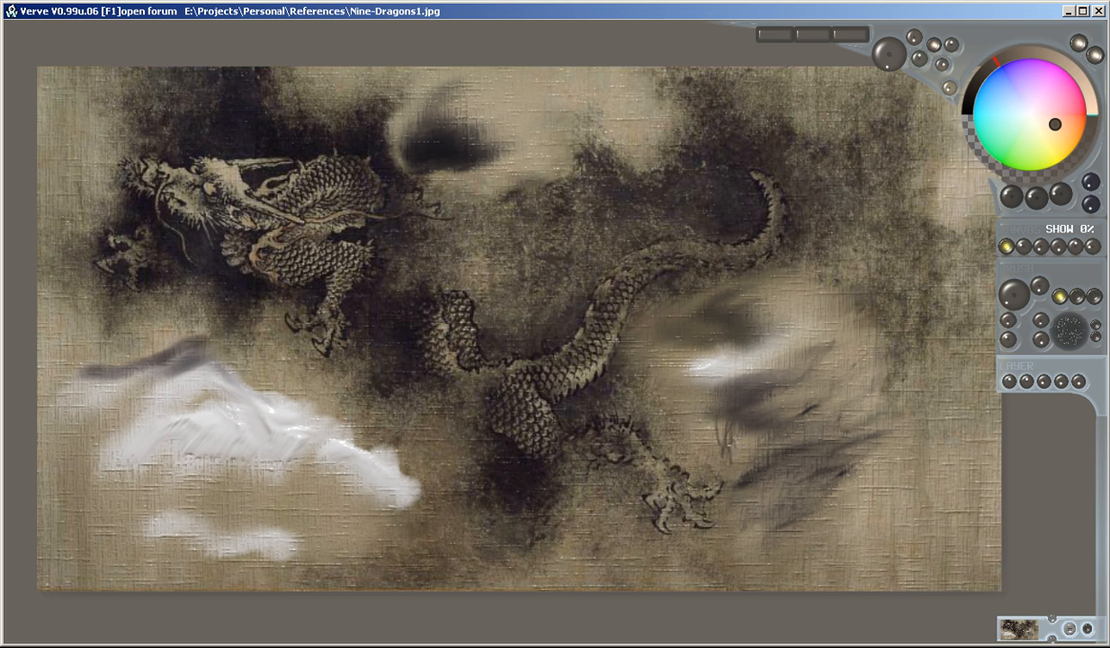
{"action": "right_click", "coordinate": [742, 202]}
{"action": "mouse_move", "coordinate": [749, 400]}
{"action": "left_mouse_down"}
{"action": "mouse_move", "coordinate": [770, 388]}
{"action": "mouse_move", "coordinate": [684, 396]}
{"action": "mouse_move", "coordinate": [670, 416]}
{"action": "left_mouse_up"}
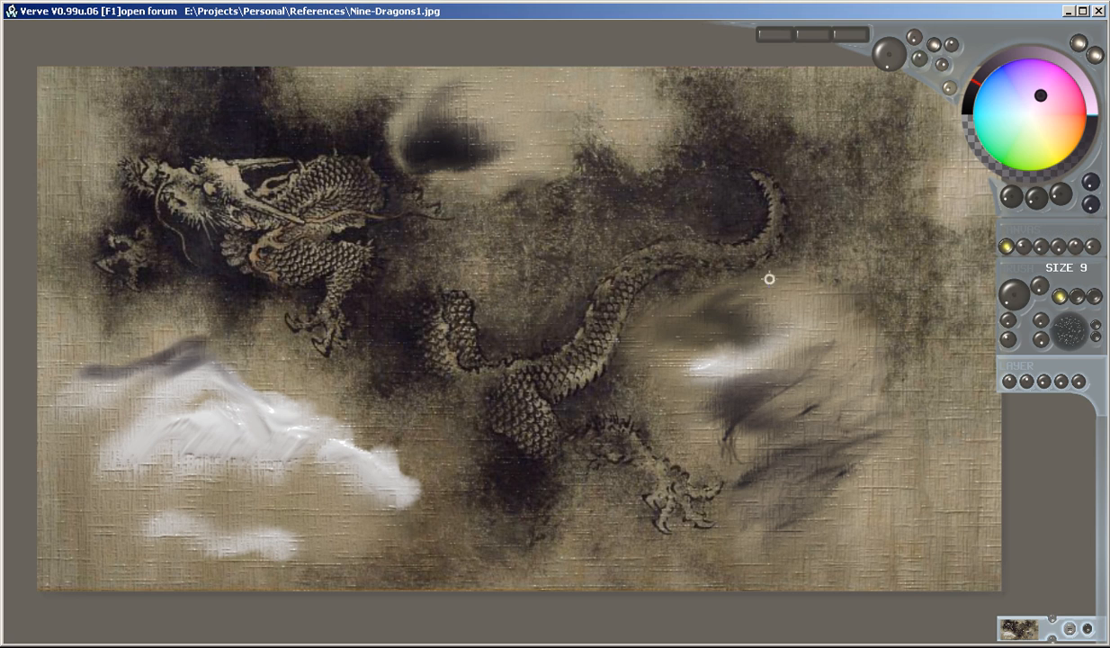